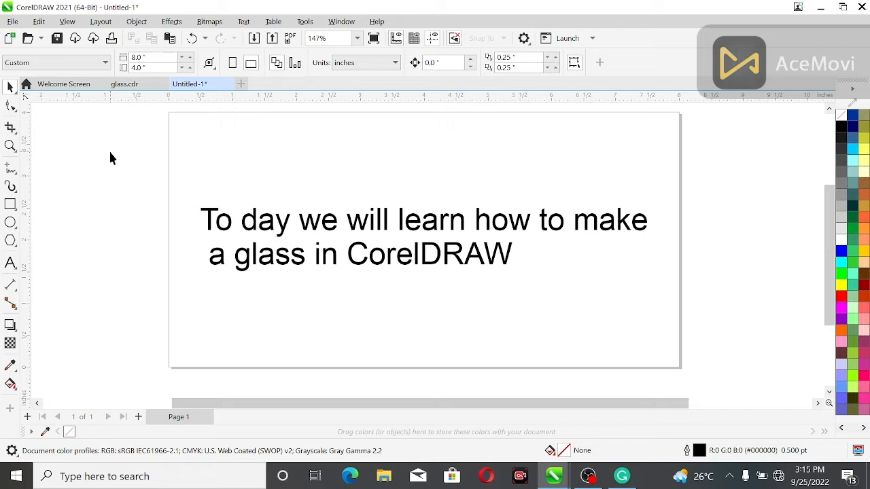
Delete the sentence from the page and draw a tall rectangle about 2.55 by 3.55 inches, centred on the page.
click(255, 266)
key(Delete)
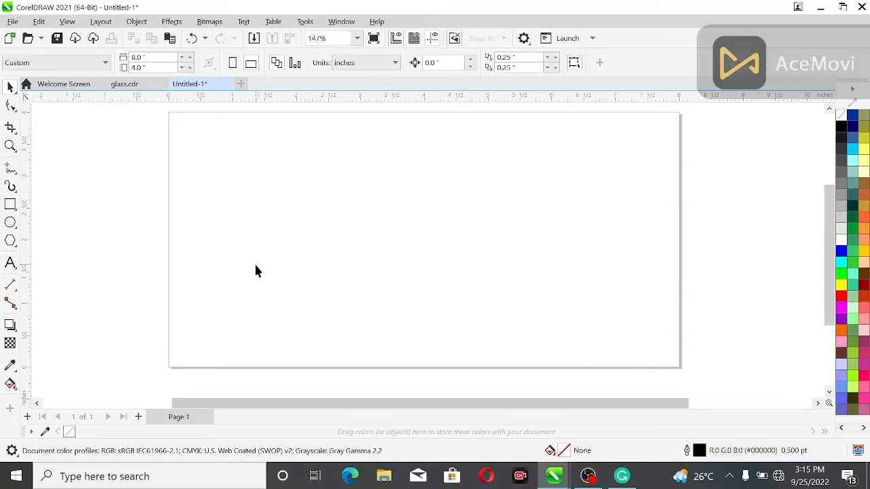
click(10, 203)
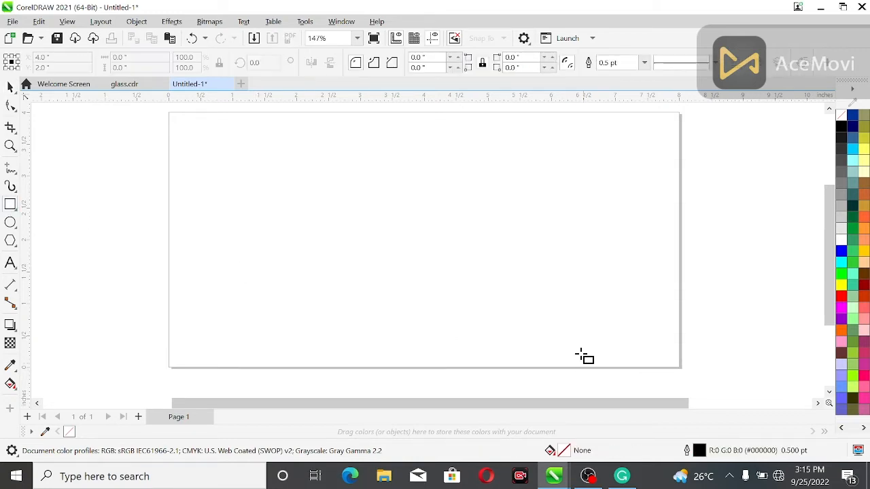
mouse_move(325, 134)
mouse_down()
mouse_move(469, 170)
mouse_move(466, 244)
mouse_move(487, 362)
mouse_up()
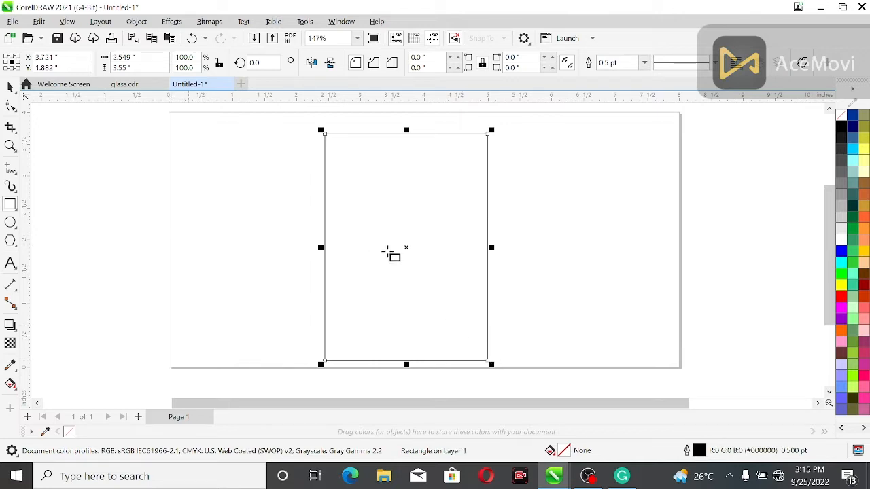
mouse_move(406, 247)
mouse_down()
mouse_move(427, 244)
mouse_move(415, 243)
mouse_up()
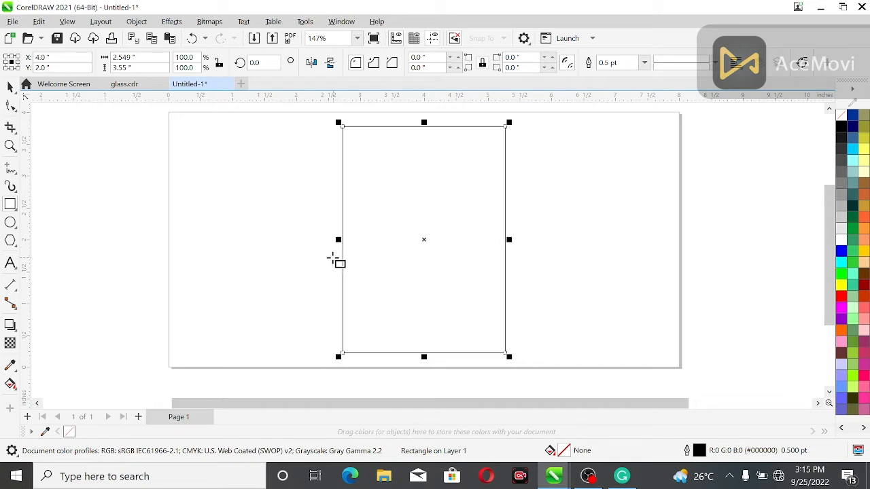
Round all four corners of the rectangle to a radius of 0.08 inches.
click(10, 86)
click(136, 245)
click(360, 126)
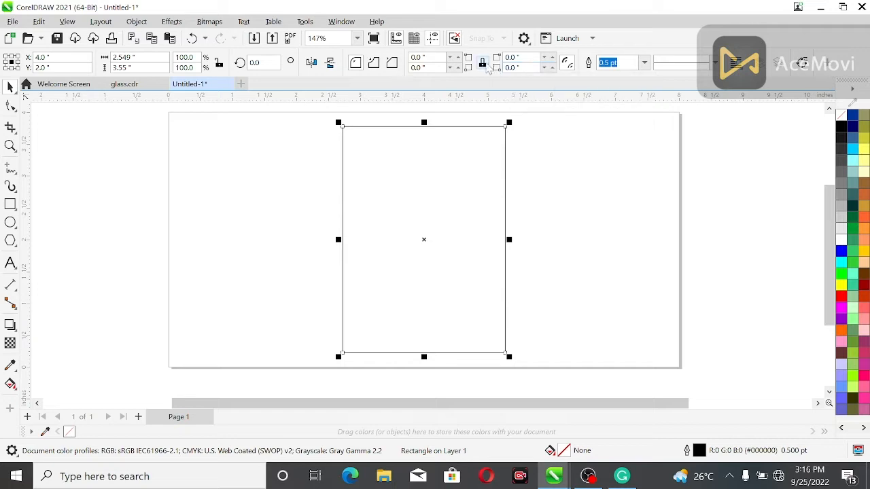
click(459, 57)
click(459, 57)
click(458, 57)
click(459, 58)
click(135, 152)
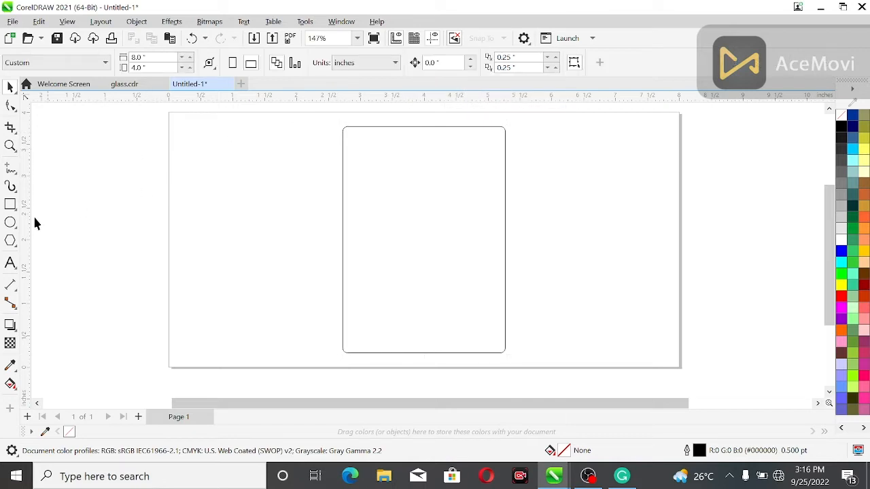
Draw a flat ellipse about 2.6 by 0.36 inches over the rectangle's top edge and narrow it to the rectangle's sides.
click(10, 222)
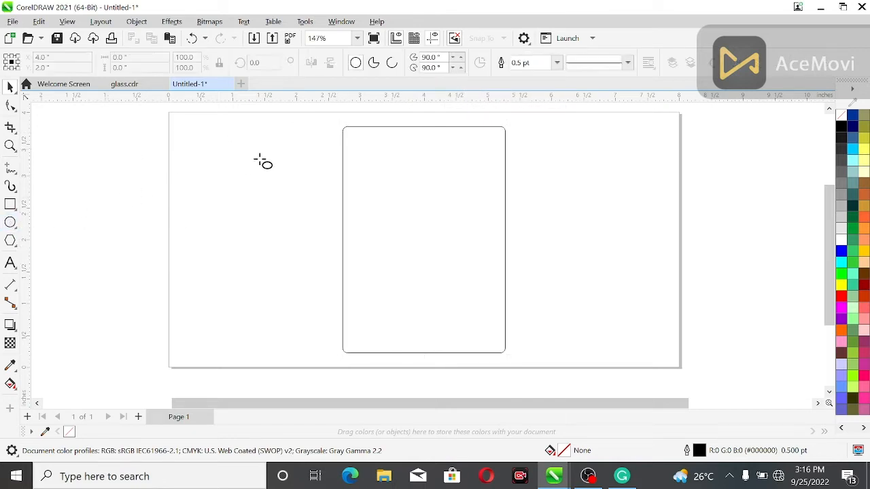
drag(343, 121, 511, 145)
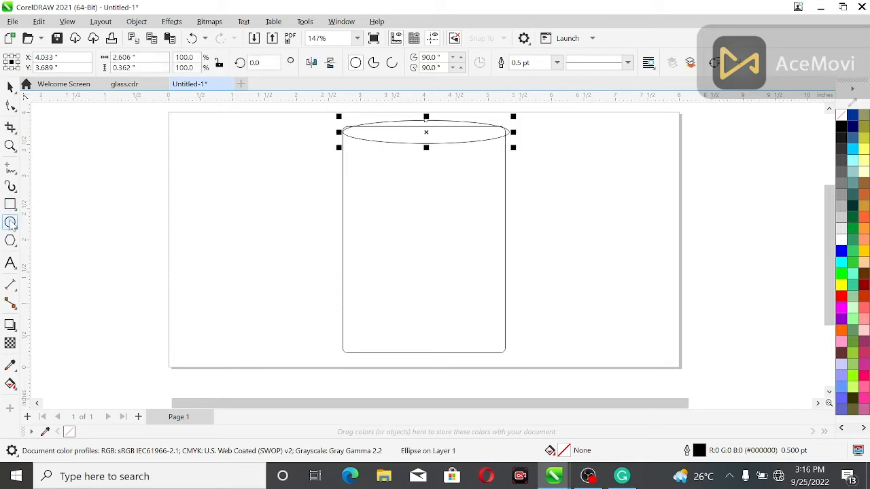
click(10, 145)
drag(322, 110, 519, 159)
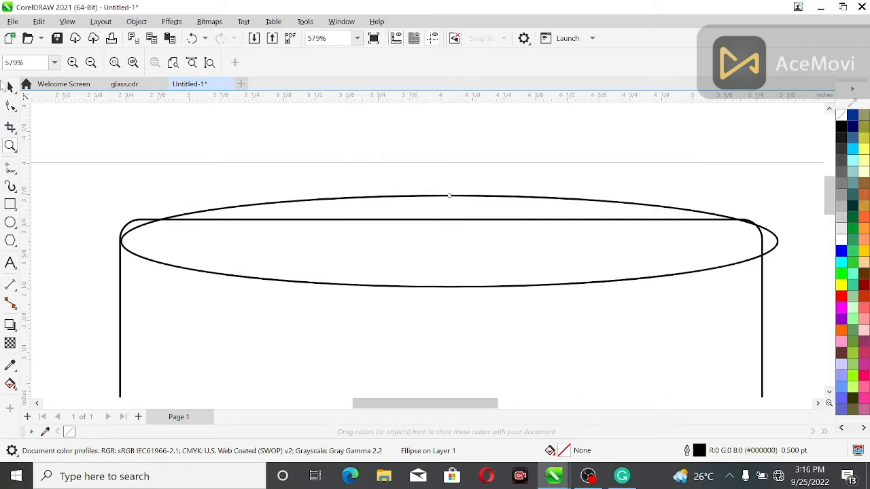
click(11, 86)
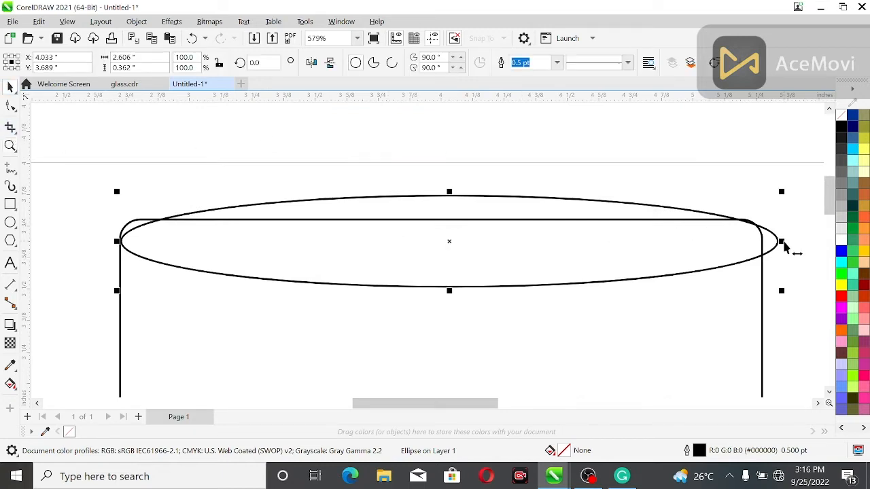
drag(783, 243, 771, 245)
Match the ellipse's width to the rectangle by setting it to 2.549 inches.
click(239, 367)
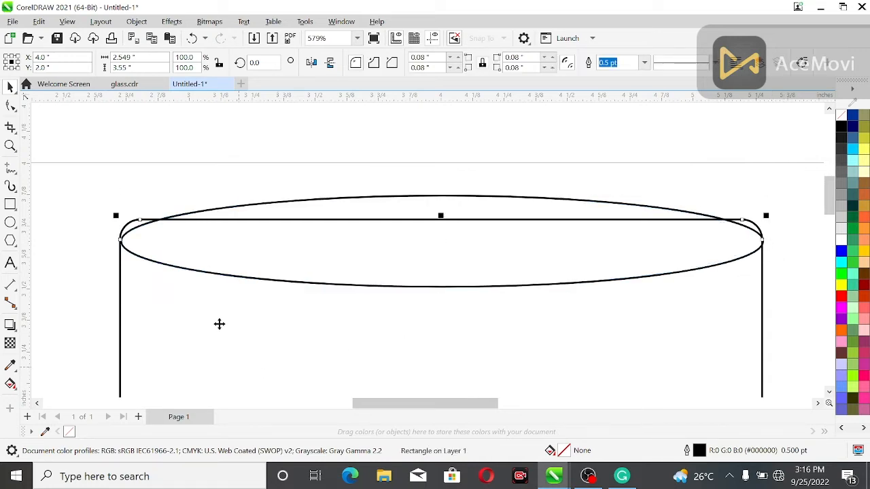
drag(137, 58, 85, 58)
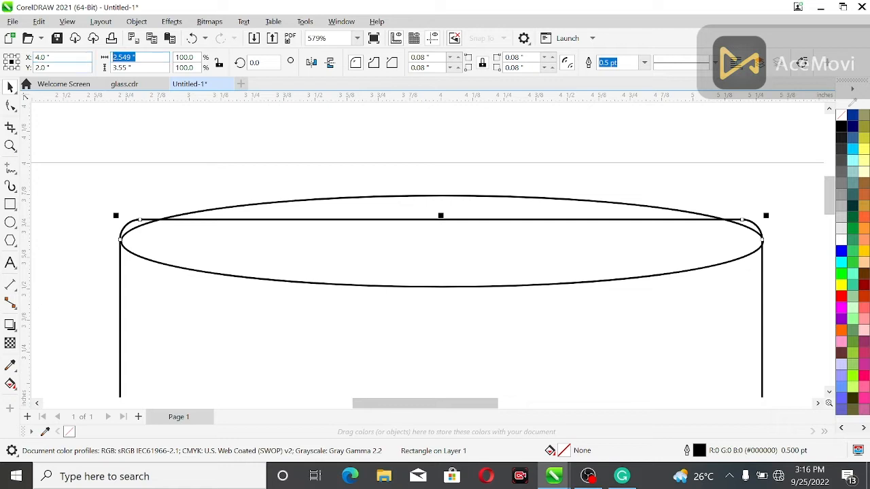
click(301, 285)
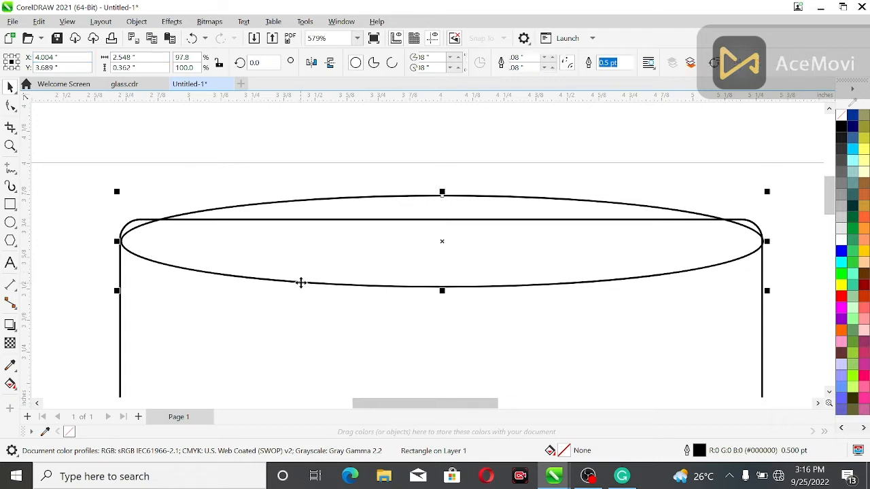
drag(137, 58, 87, 58)
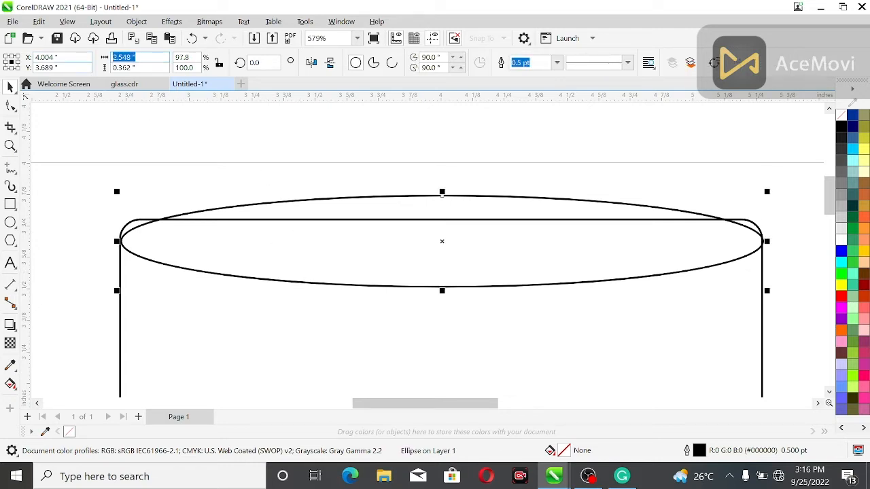
text(2.549)
key(Return)
click(186, 125)
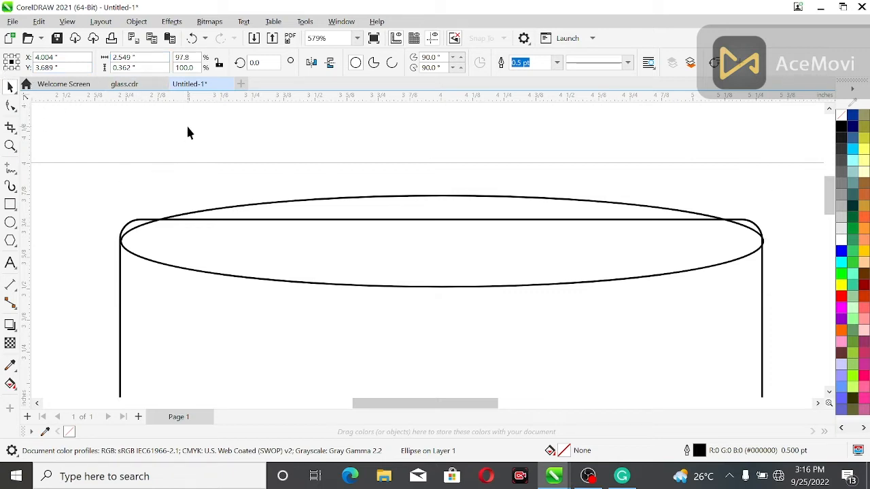
Align the ellipse and the rectangle on their vertical centre line.
click(299, 282)
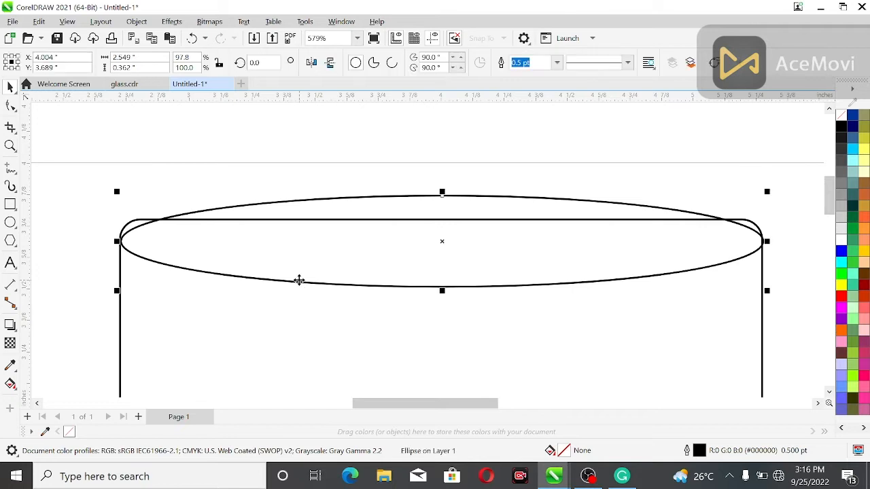
shift+click(250, 311)
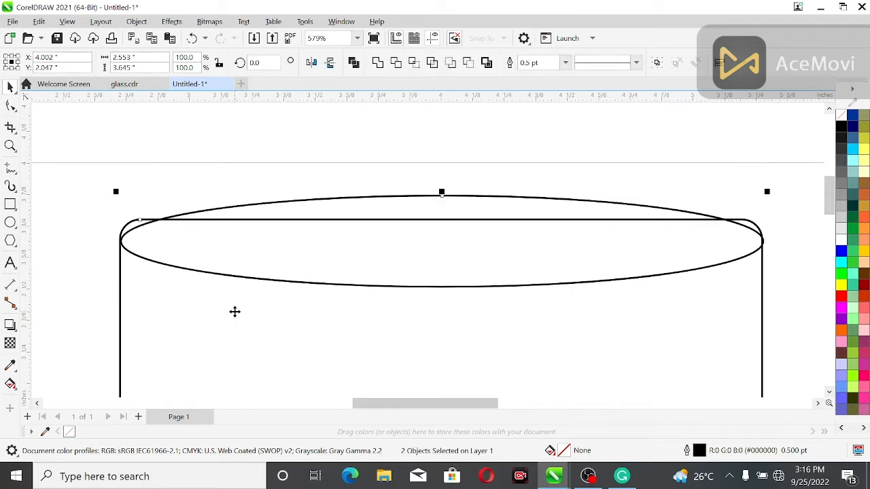
click(313, 291)
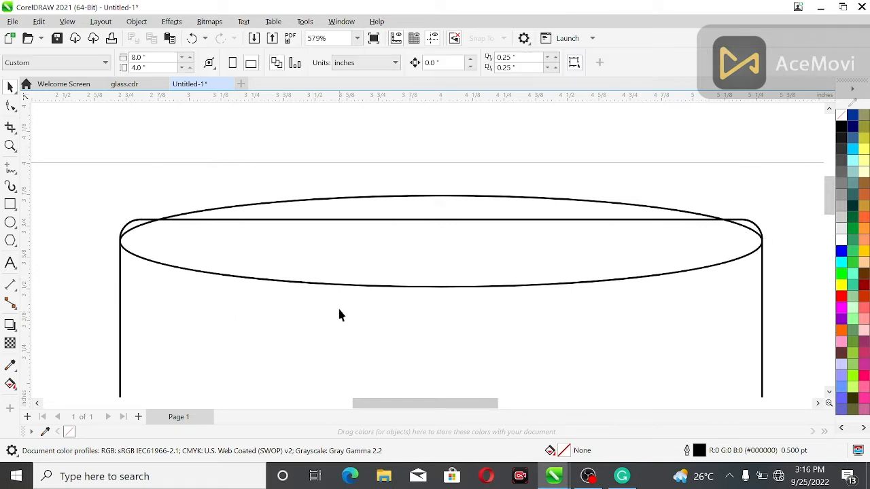
Set the document's nudge distance to 0.01 inches with nothing selected.
click(333, 284)
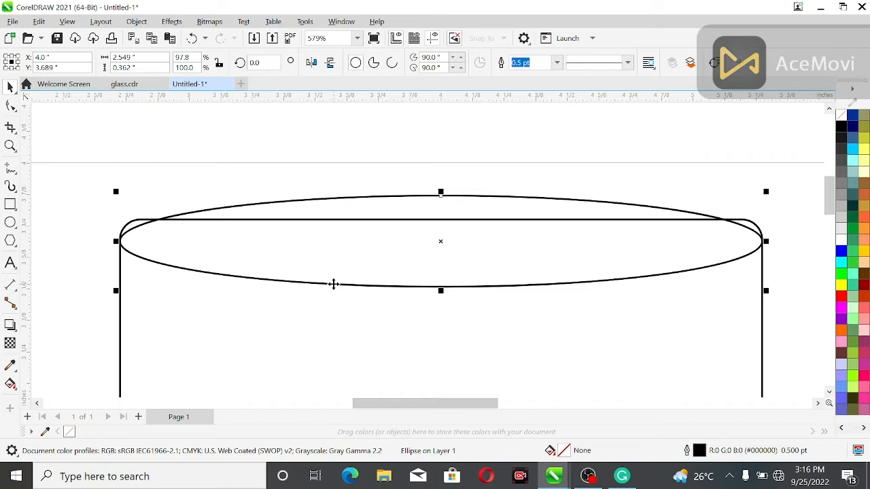
click(212, 131)
key(Return)
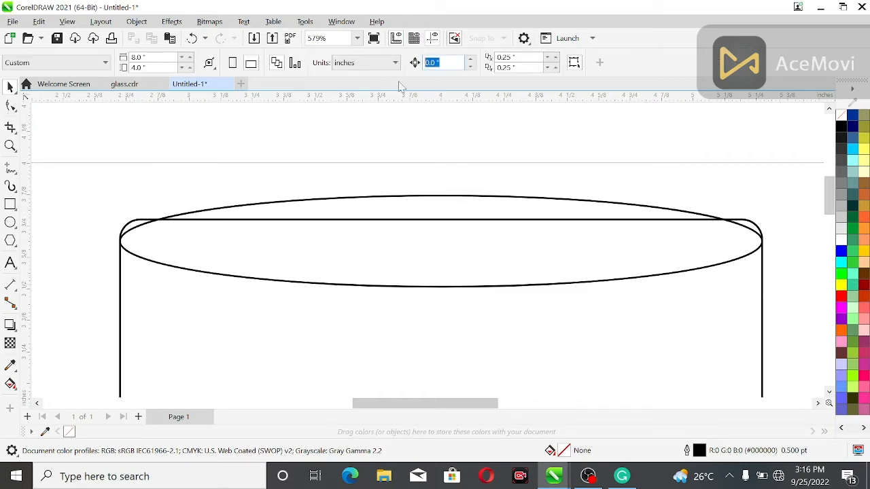
key(BackSpace)
Nudge the ellipse up 0.03 inches so its ends follow the rectangle's rounded upper corners.
click(400, 285)
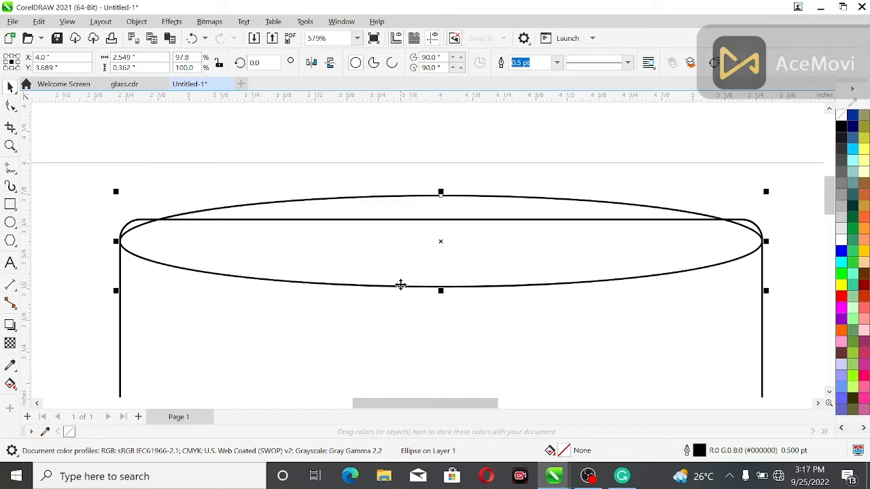
key(Up)
key(Up)
key(Up)
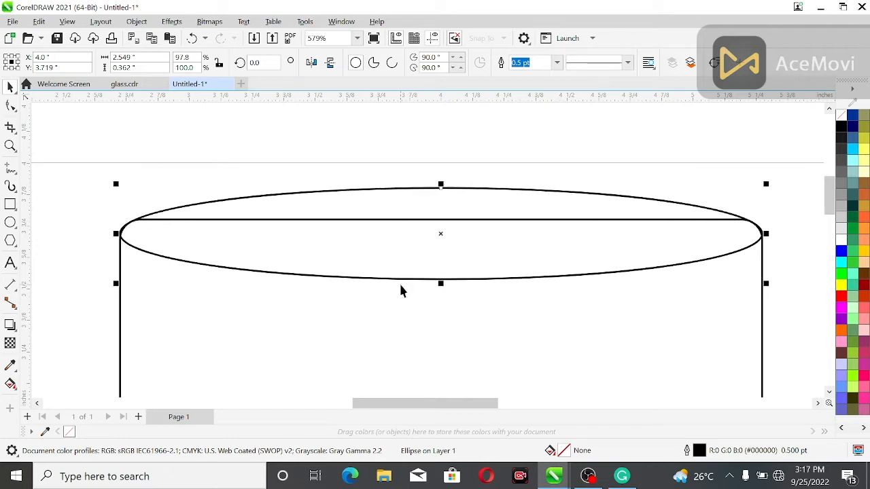
key(Down)
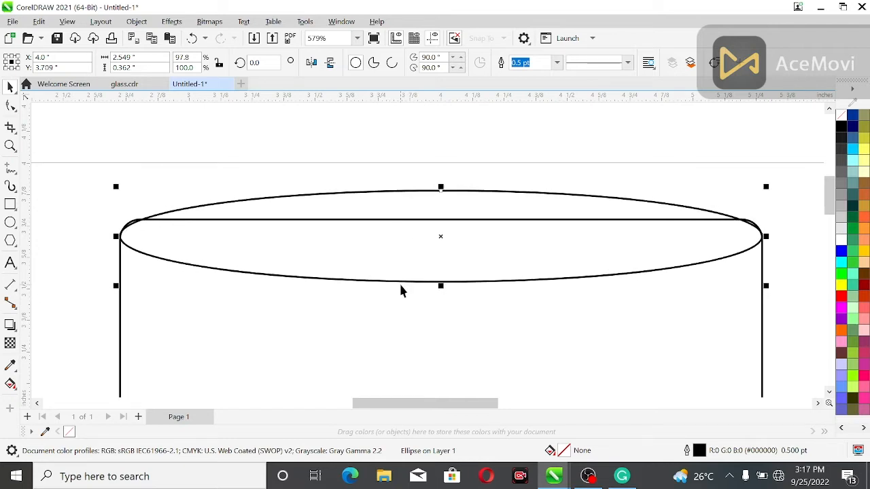
key(Up)
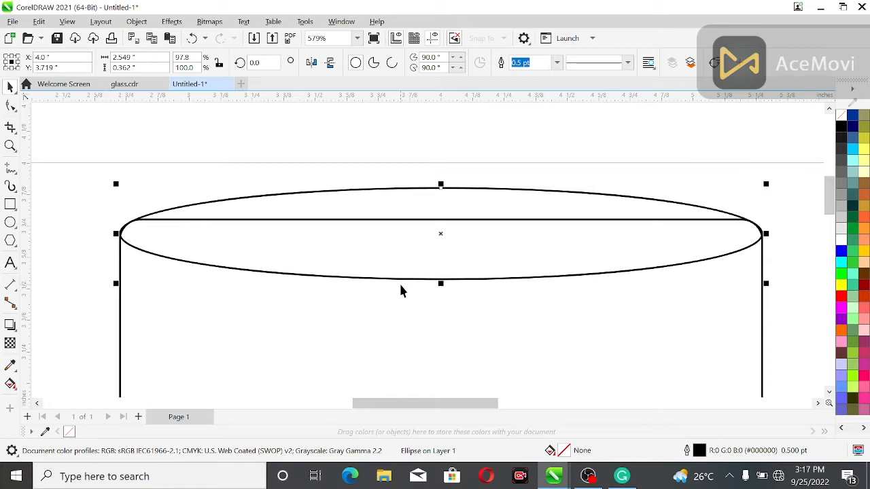
key(Up)
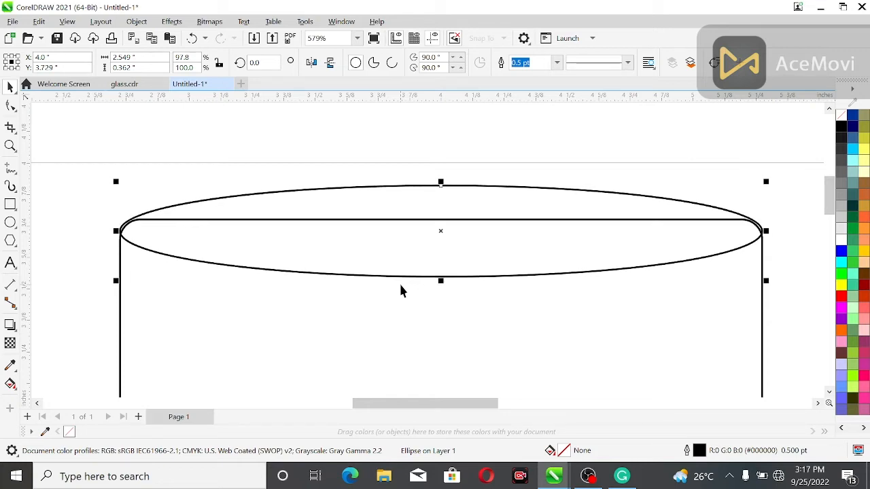
key(Down)
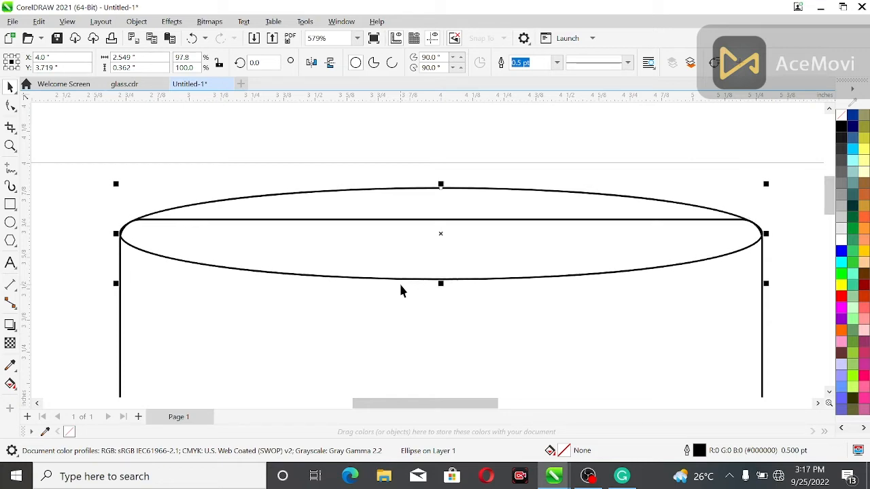
Trim the rectangle with the ellipse to cut away the part of the glass body behind the rim.
shift+click(120, 331)
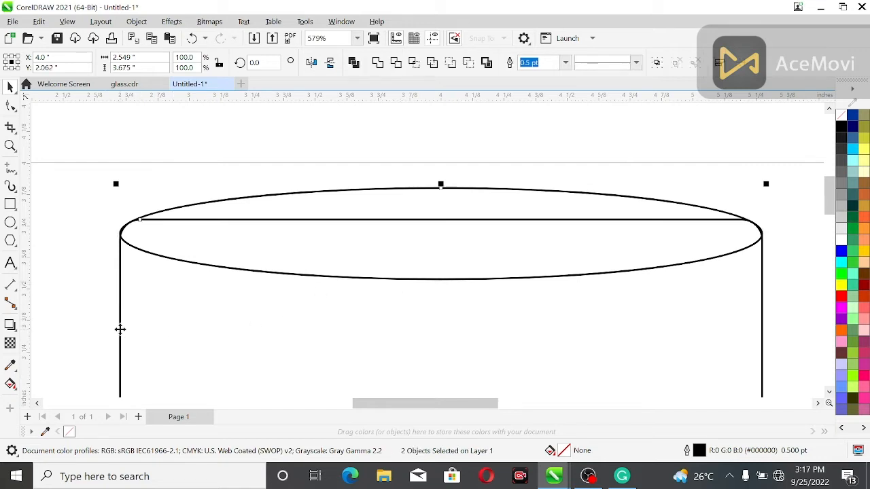
click(396, 64)
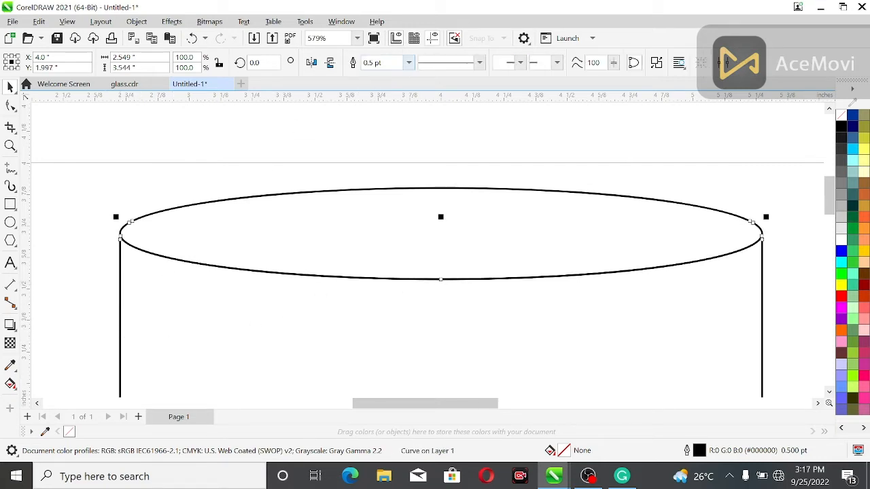
click(272, 134)
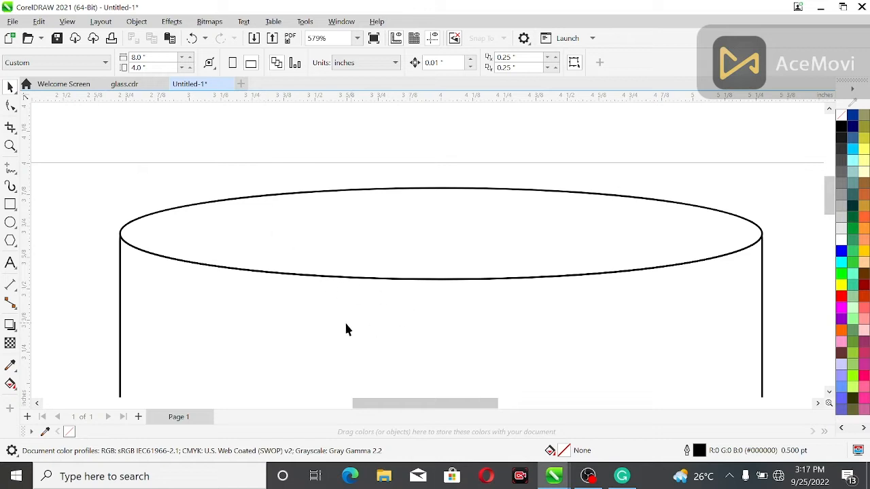
Try to stretch the trimmed glass body upward into the rim ellipse, and undo it.
click(163, 283)
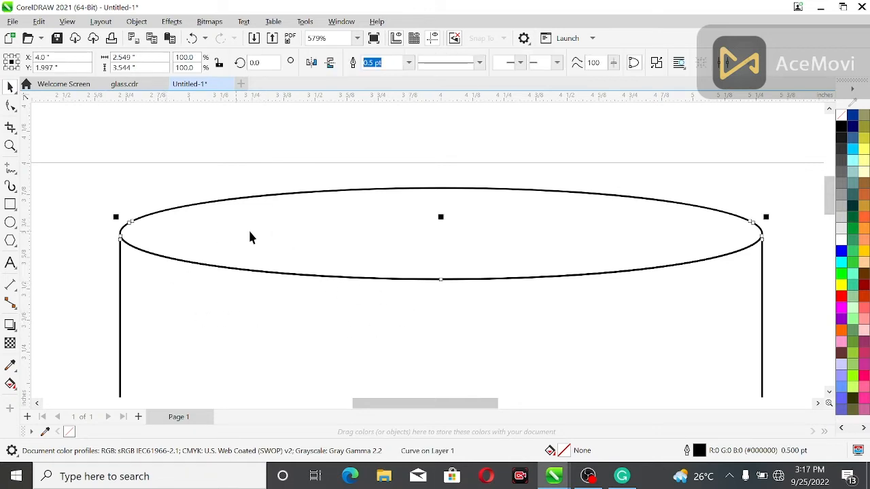
drag(440, 217, 447, 201)
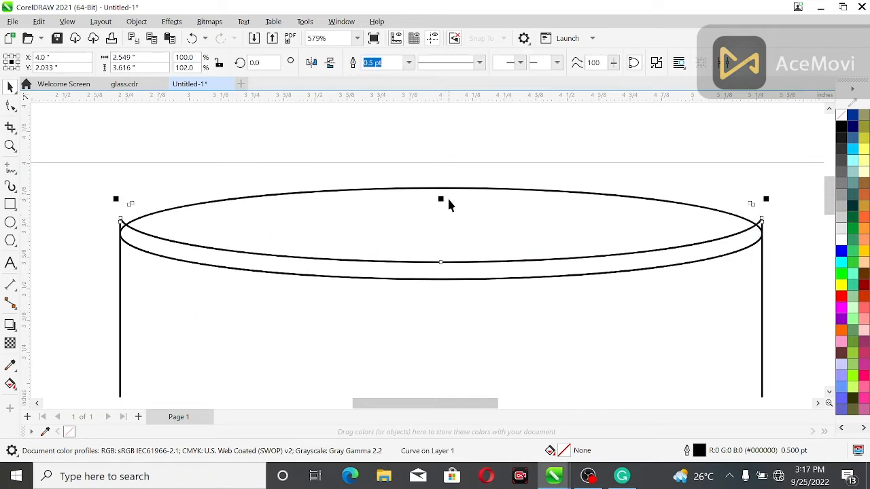
key(ctrl+z)
key(ctrl+z)
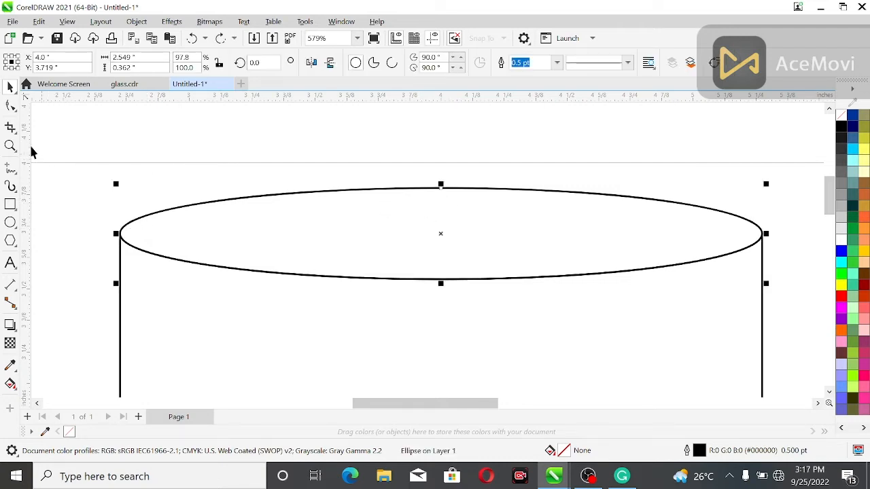
Convert the rim ellipse to curves and delete the small leftover trim pieces at both ends of the glass body's rim.
click(10, 106)
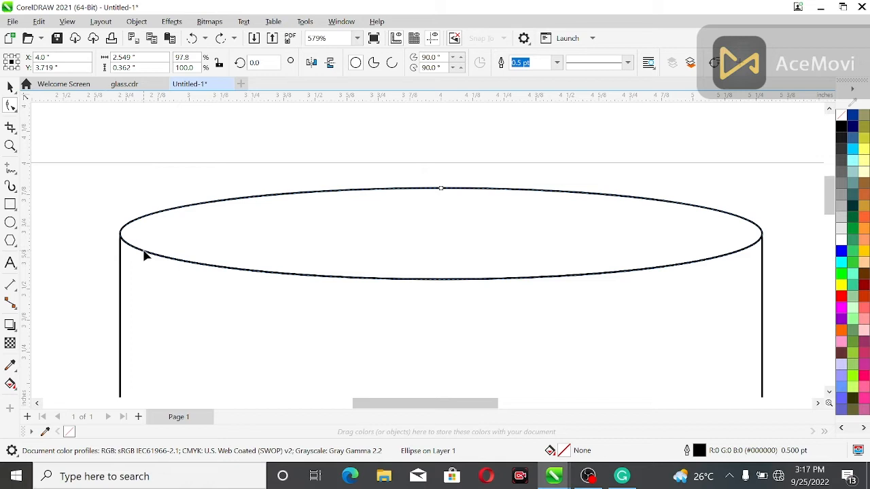
key(ctrl+q)
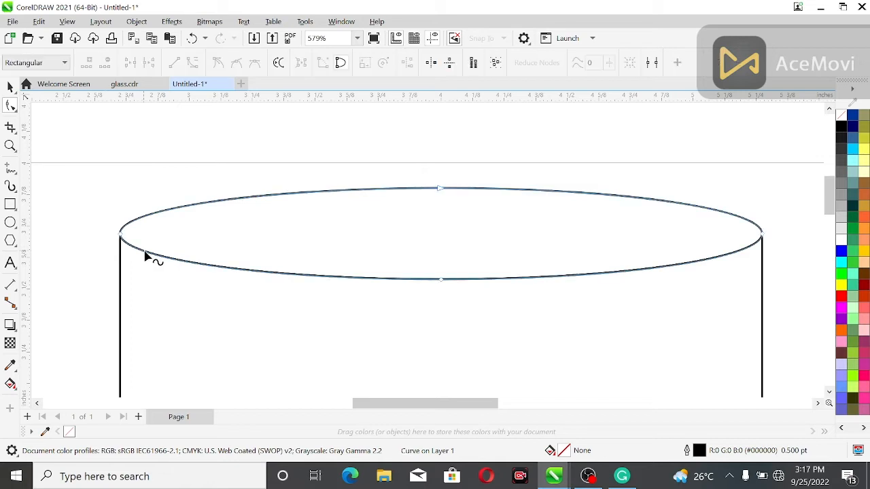
click(120, 303)
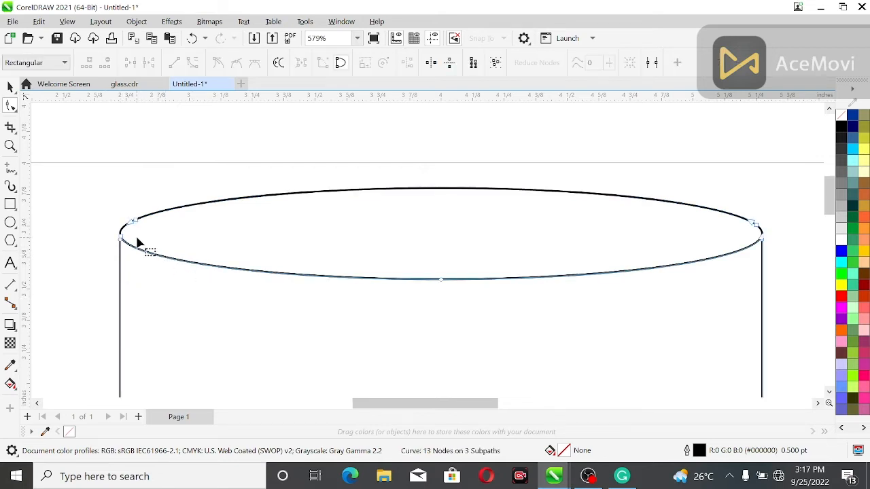
scroll(135, 242, up, 5)
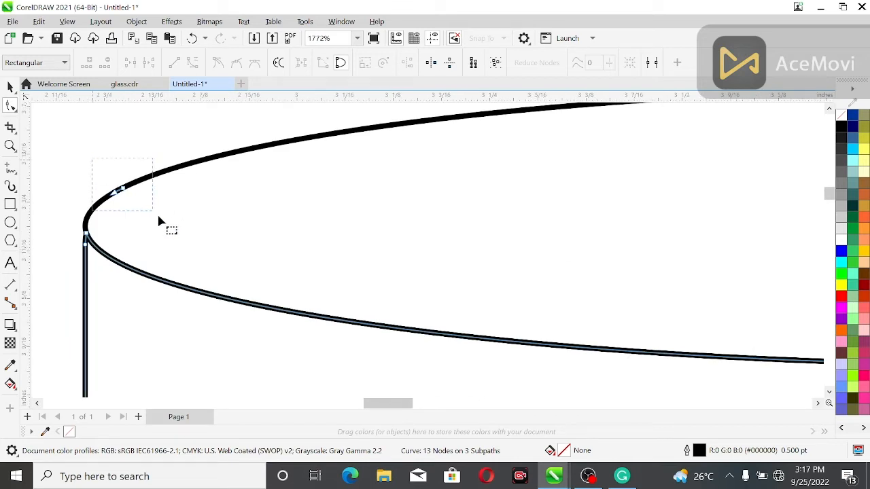
key(Delete)
drag(398, 404, 476, 401)
drag(527, 143, 592, 193)
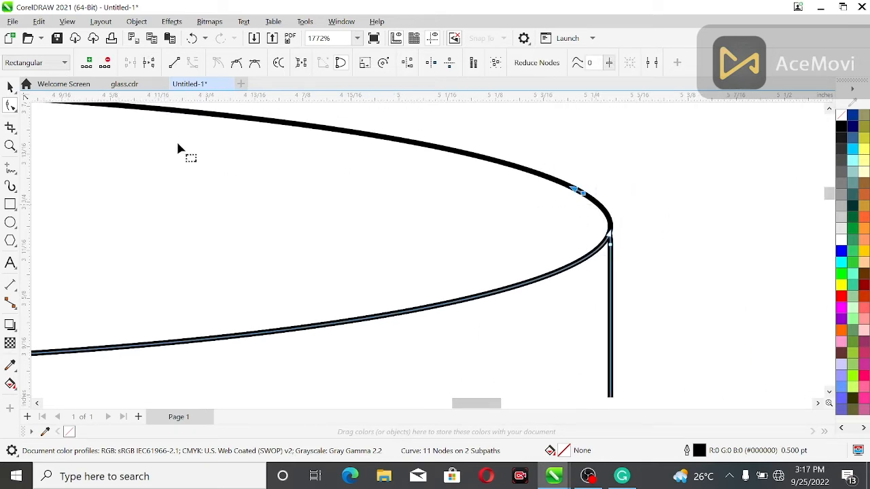
click(107, 63)
scroll(491, 234, down, 3)
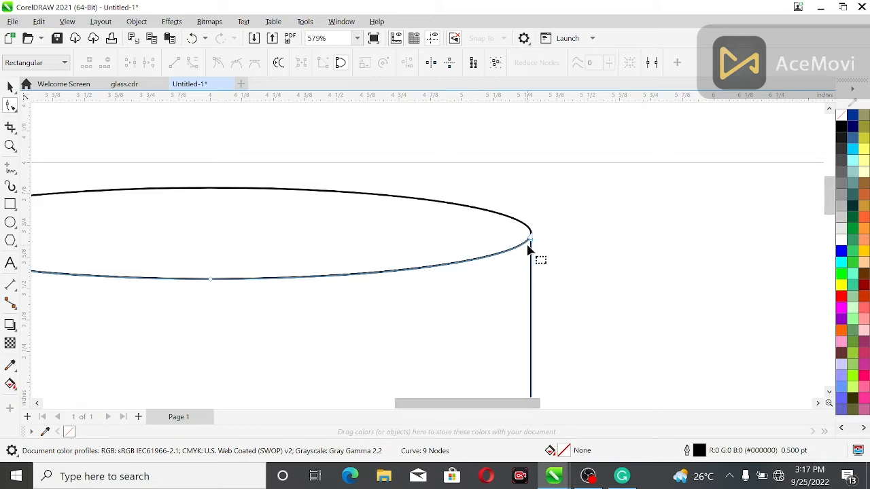
Try to convert the short curved segment at the body's upper right corner to a straight line, and undo it.
scroll(534, 239, up, 1)
scroll(534, 239, up, 7)
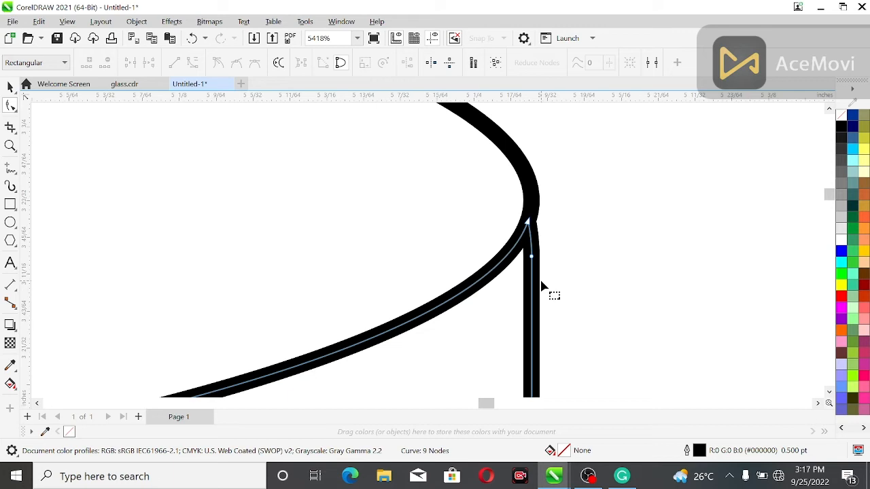
click(532, 241)
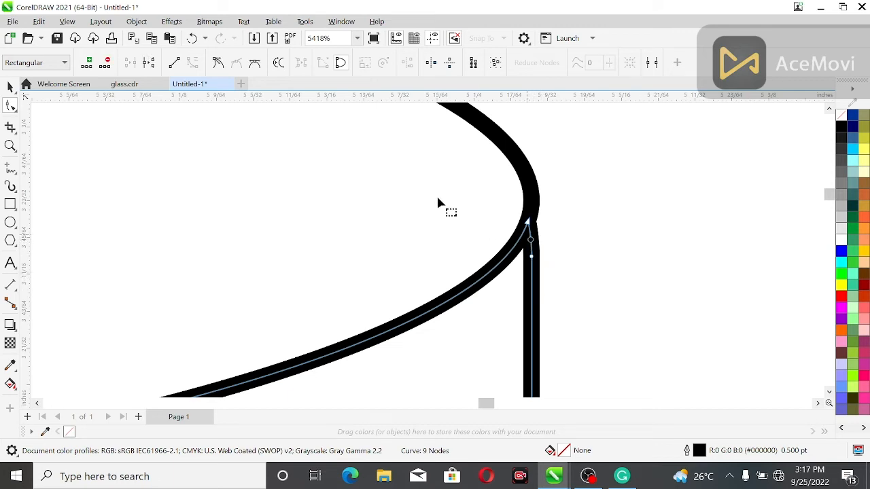
click(180, 63)
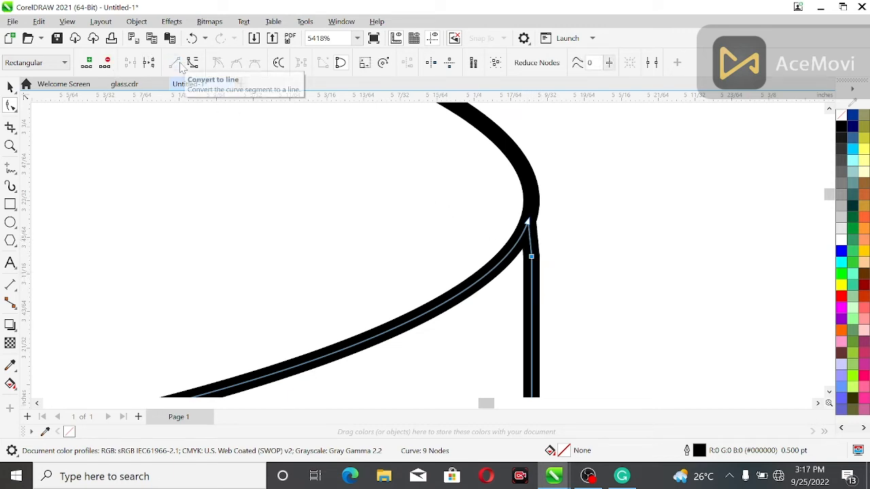
key(ctrl+z)
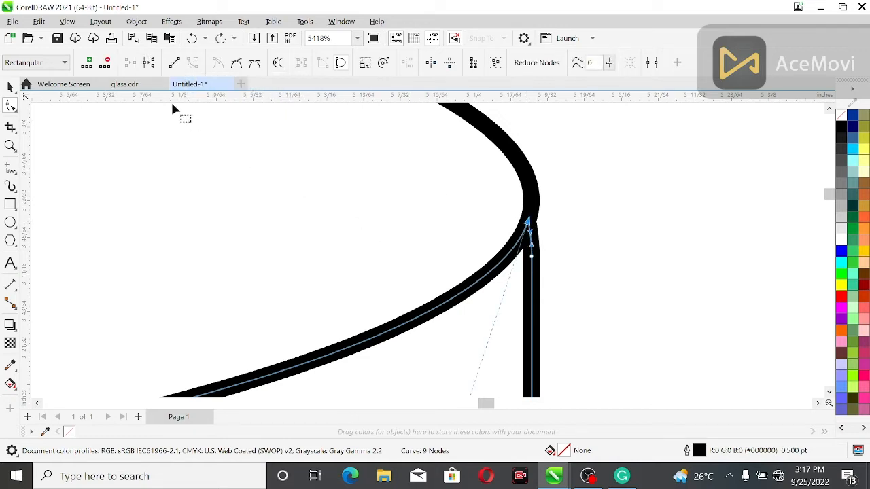
Break the glass body's curve at the two corner nodes where the side walls meet the rim.
click(150, 64)
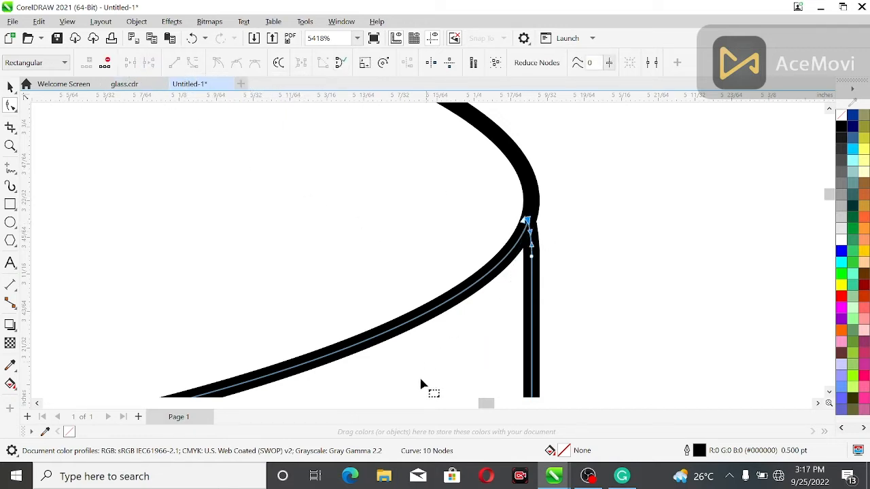
drag(485, 402, 369, 404)
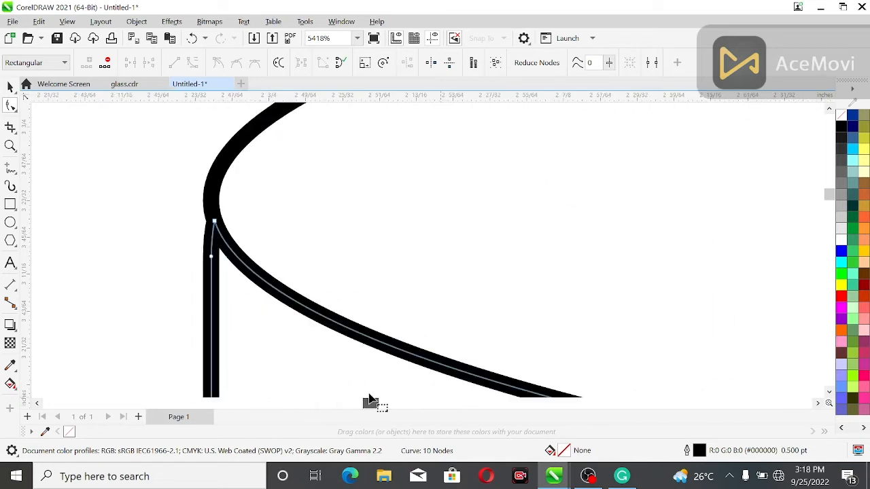
click(224, 233)
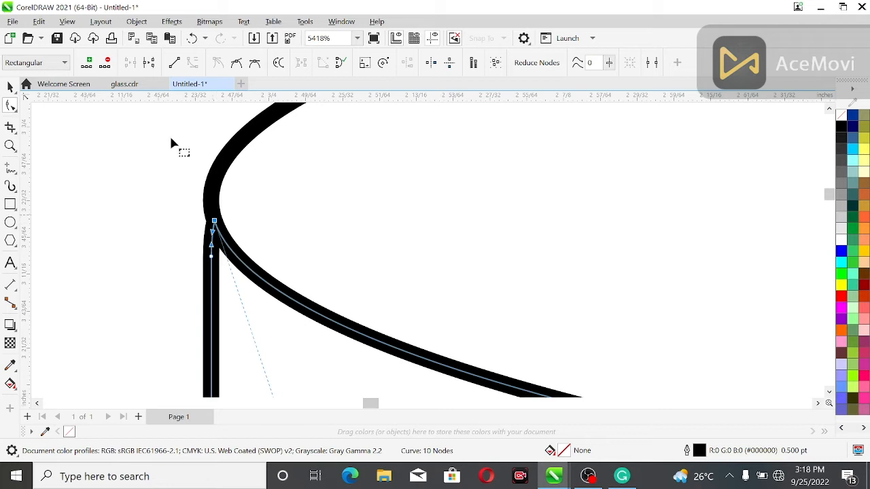
click(149, 62)
Delete the glass body's arc segments along the rim's front edge so the body's upper end is open.
scroll(251, 268, down, 5)
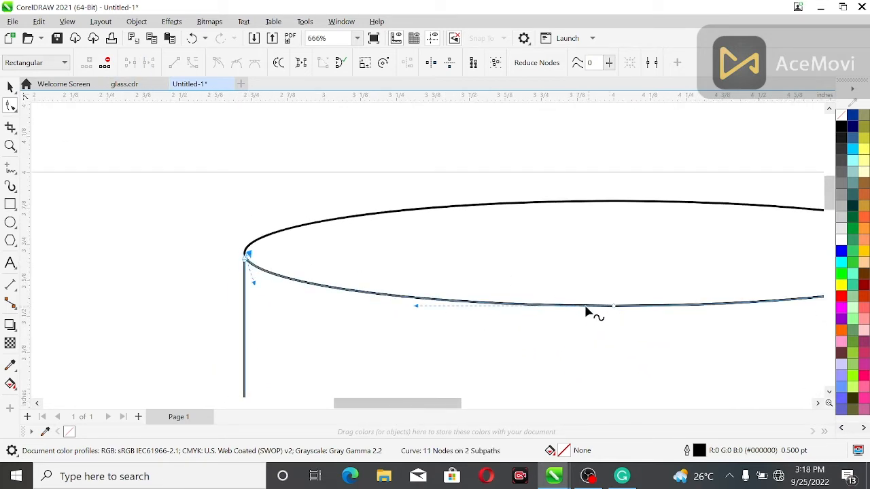
click(576, 306)
click(105, 62)
click(717, 305)
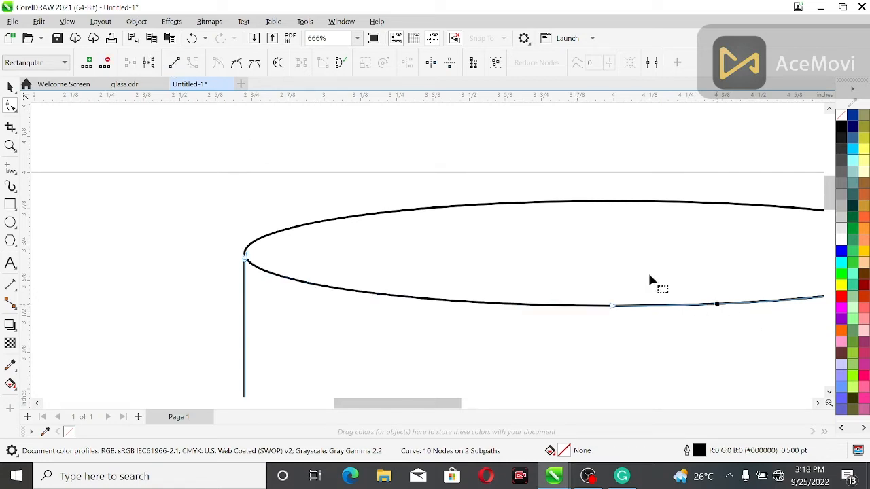
scroll(560, 270, down, 5)
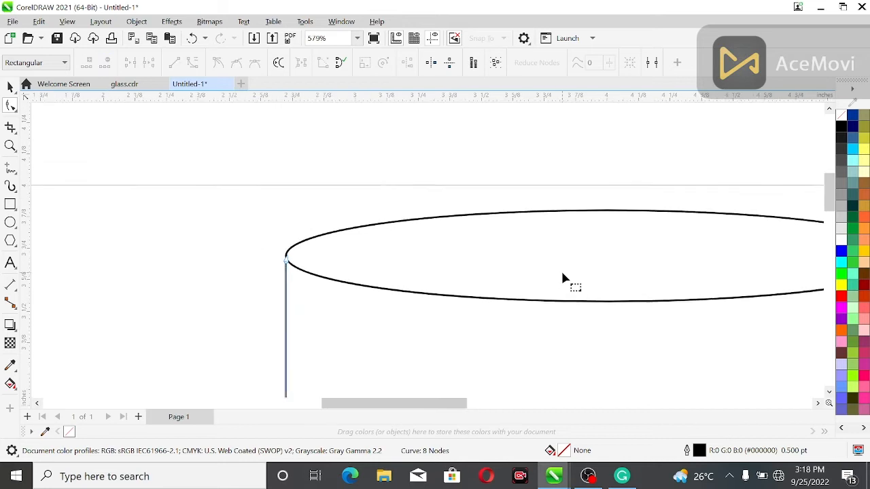
Move the rim ellipse up off the glass body to check the open upper end, and undo the move.
drag(484, 404, 547, 406)
click(519, 231)
click(10, 86)
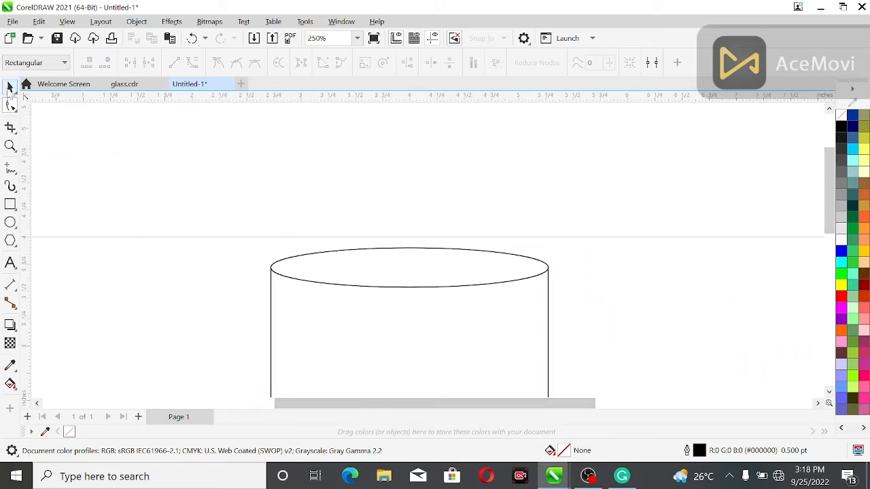
click(315, 252)
drag(407, 270, 410, 225)
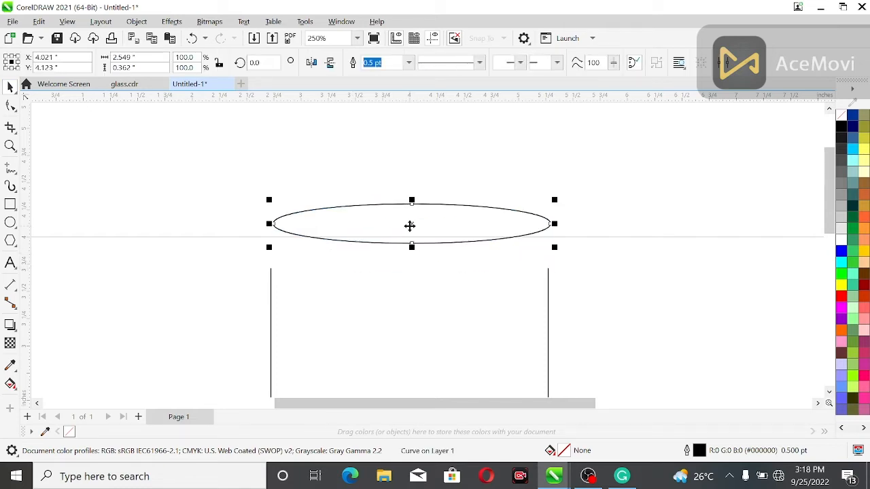
key(ctrl+z)
click(445, 210)
scroll(831, 220, down, 3)
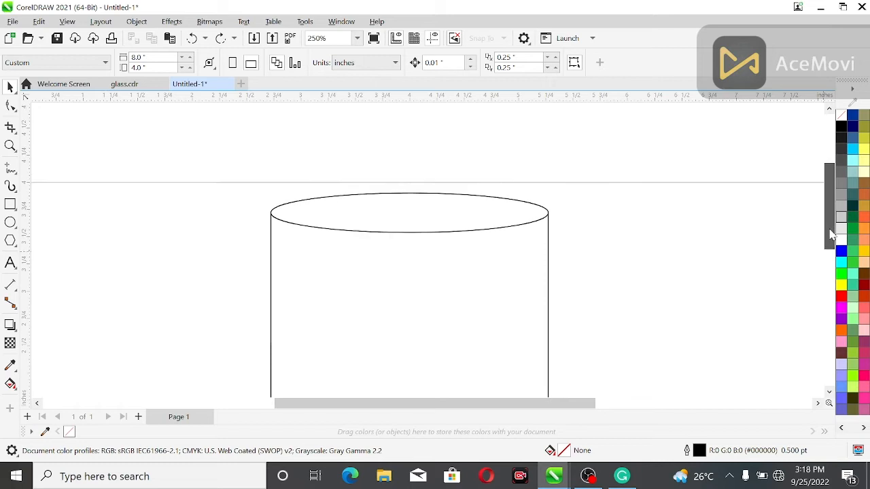
Add the artistic text "ctrl+c+v" in the empty area beside the glass's left wall.
click(417, 197)
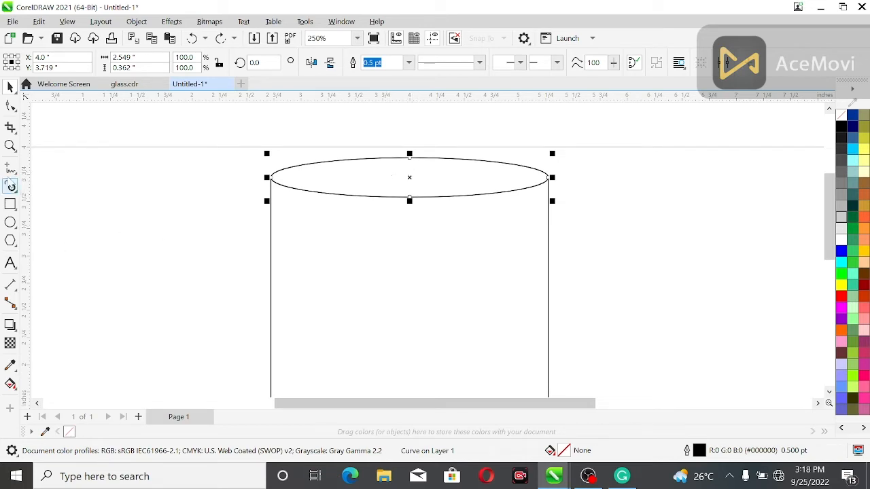
click(11, 262)
click(115, 272)
text(c)
key(Escape)
text(trl)
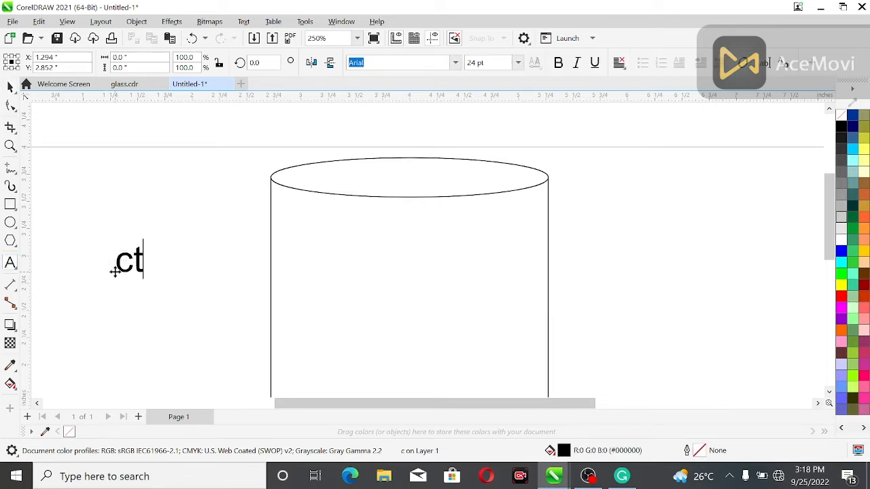
text(c+cv)
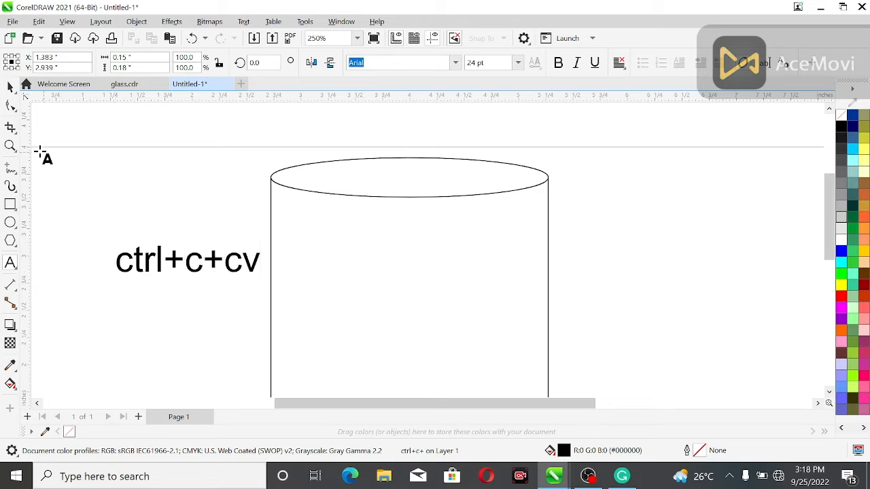
key(BackSpace)
key(BackSpace)
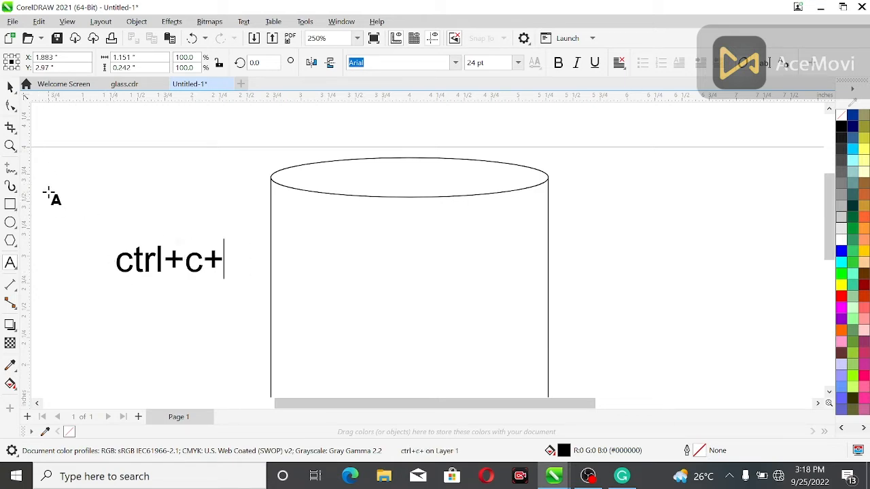
text(v)
key(ctrl+space)
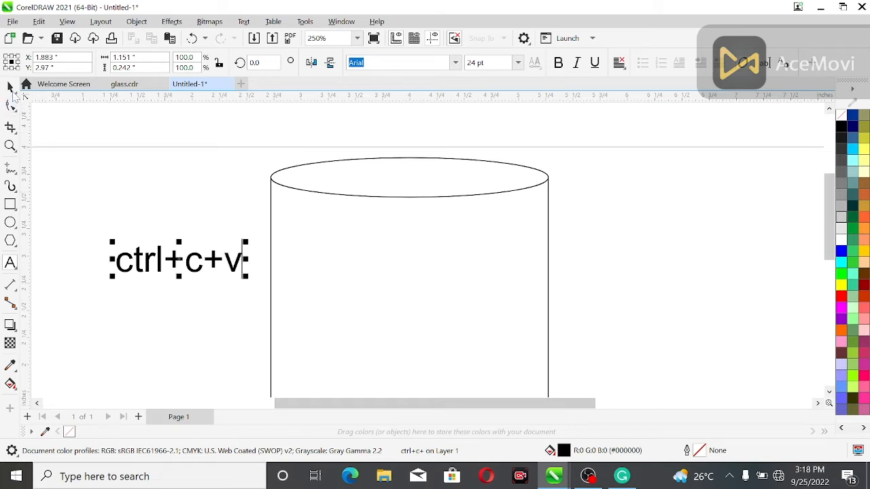
Duplicate the rim ellipse in place and nudge the copy straight down to the glass's base, at Y 0.259 inches.
click(397, 197)
key(ctrl+c)
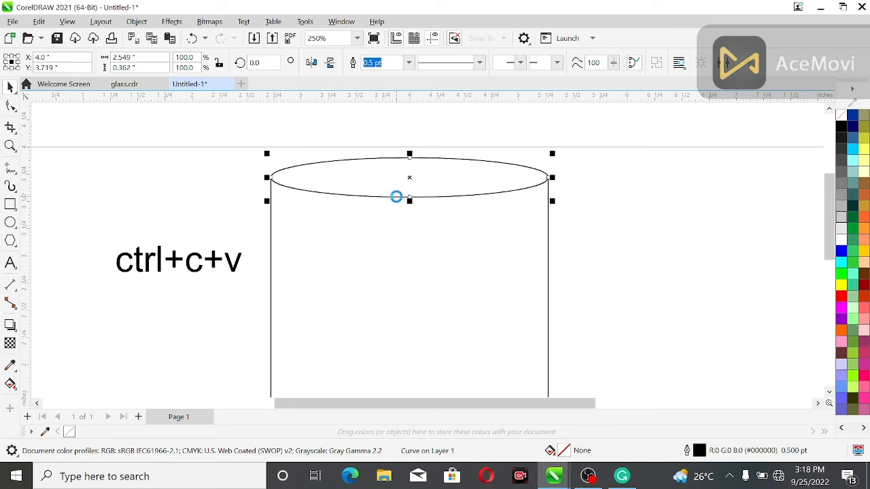
key(ctrl+v)
key(Down)
key(Down)
key(Down)
key(Down)
key(Down)
key(Down)
key(Down)
key(Down)
key(Down)
key(Down)
key(Down)
key(Down)
key(Down)
key(Down)
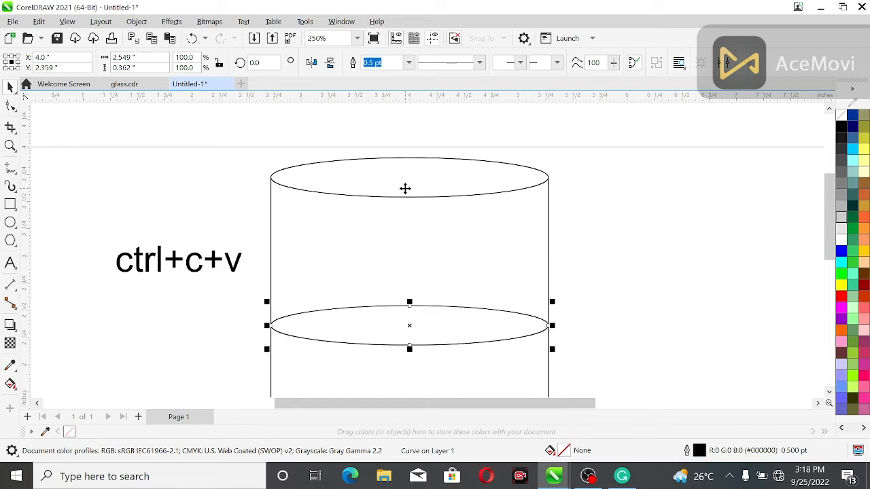
scroll(830, 217, down, 2)
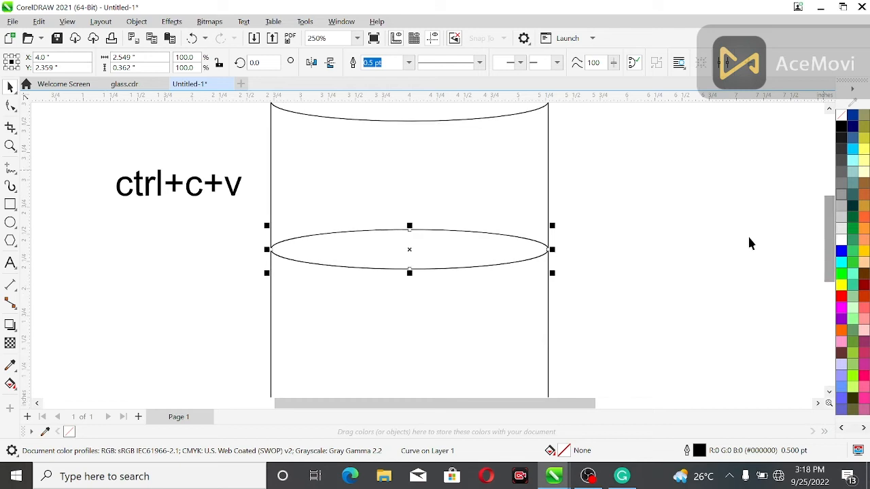
scroll(741, 243, down, 1)
scroll(730, 241, up, 1)
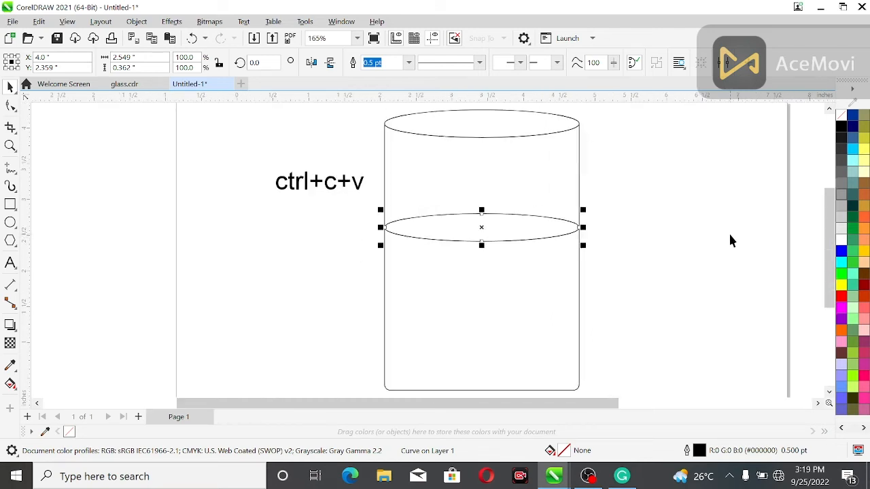
key(Down)
key(Down)
key(Down)
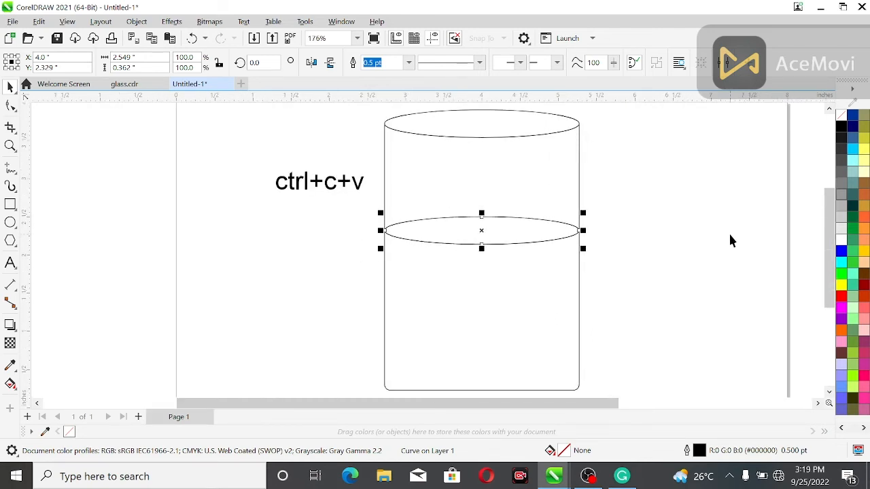
key(Down)
key(Down)
key(Down)
key(Down)
key(Down)
key(Down)
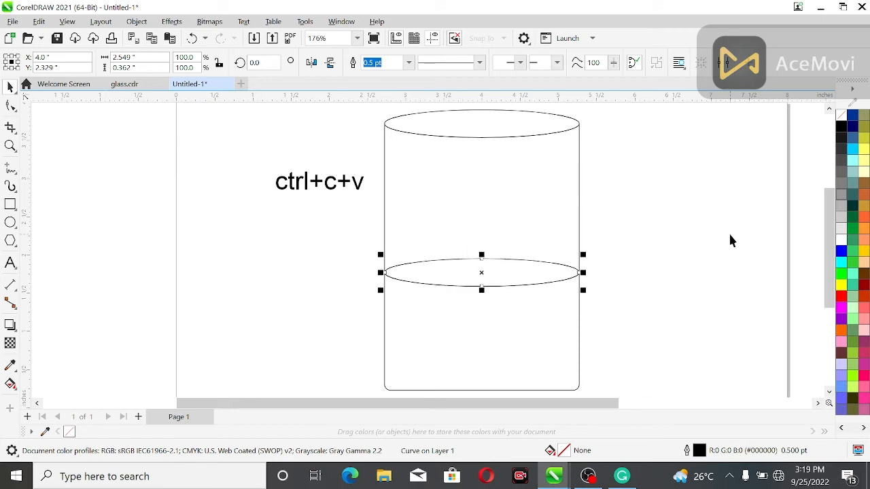
key(Down)
key(Down)
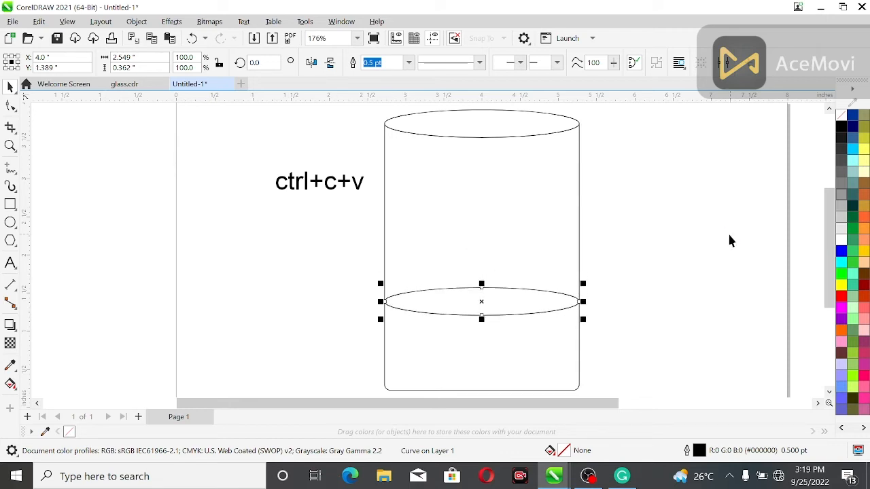
key(Down)
key(Down)
key(Down)
key(Down)
key(Down)
key(Down)
key(Down)
key(Down)
key(Down)
key(Down)
key(Down)
key(Down)
key(Down)
key(Down)
key(Down)
key(Down)
key(Down)
key(Down)
key(Down)
key(Down)
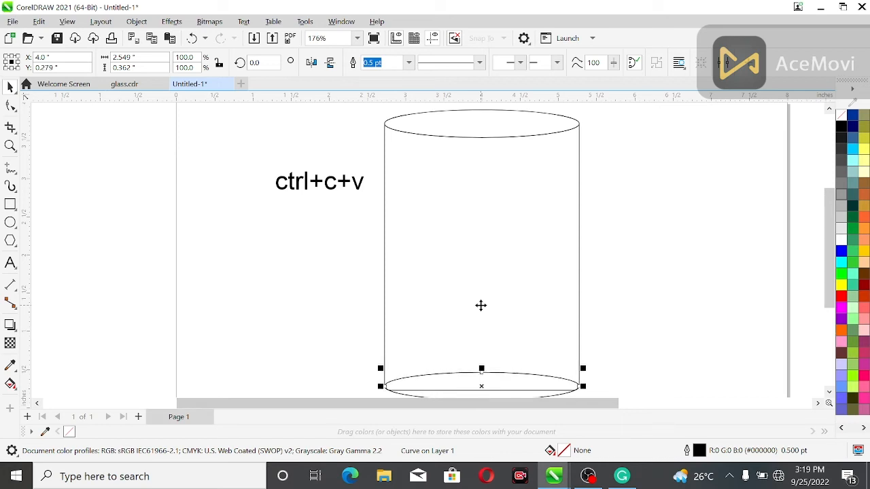
key(Down)
key(Down)
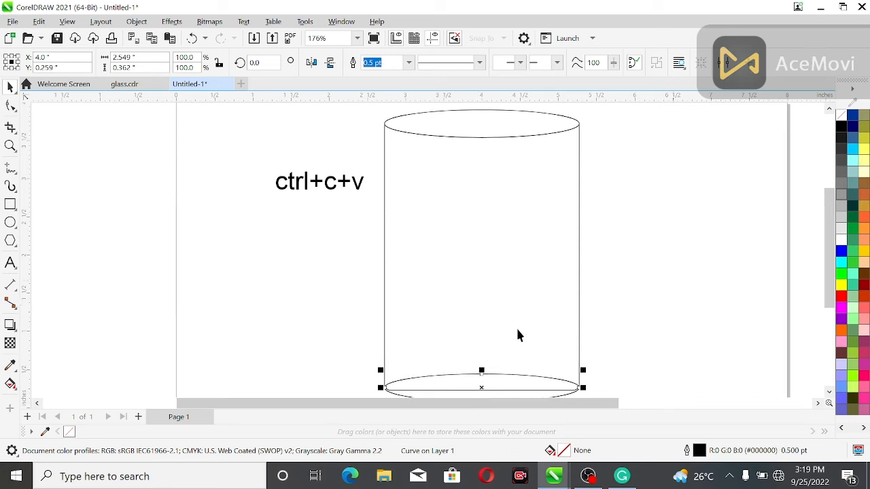
Weld the lower ellipse to the glass body to remove the body's straight base line, and deselect everything.
shift+click(385, 274)
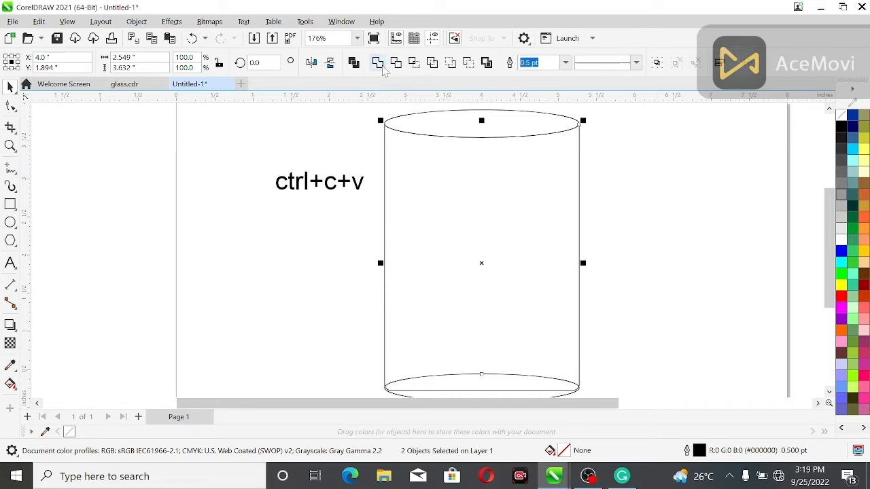
click(337, 241)
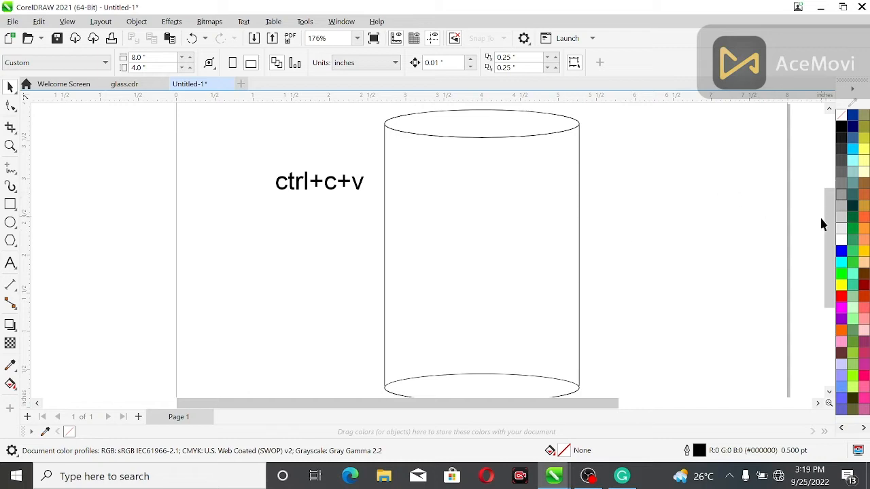
Undo the weld between the glass body and the lower ellipse.
drag(827, 223, 827, 234)
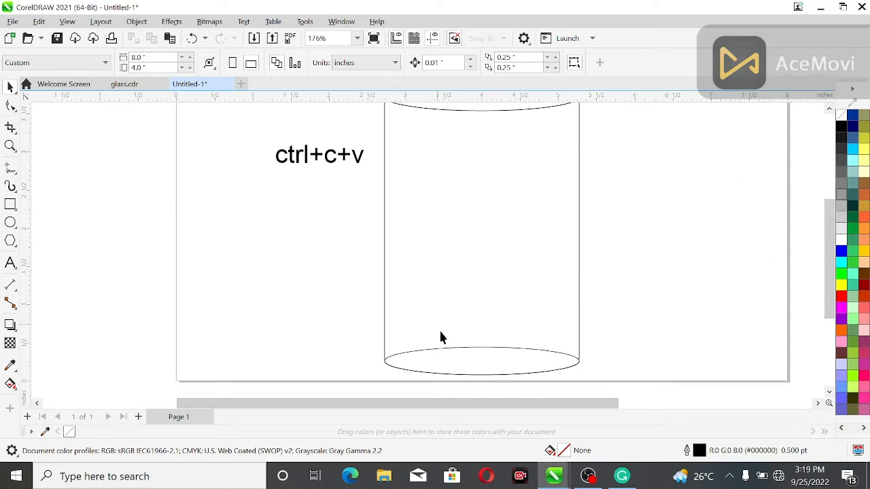
click(449, 351)
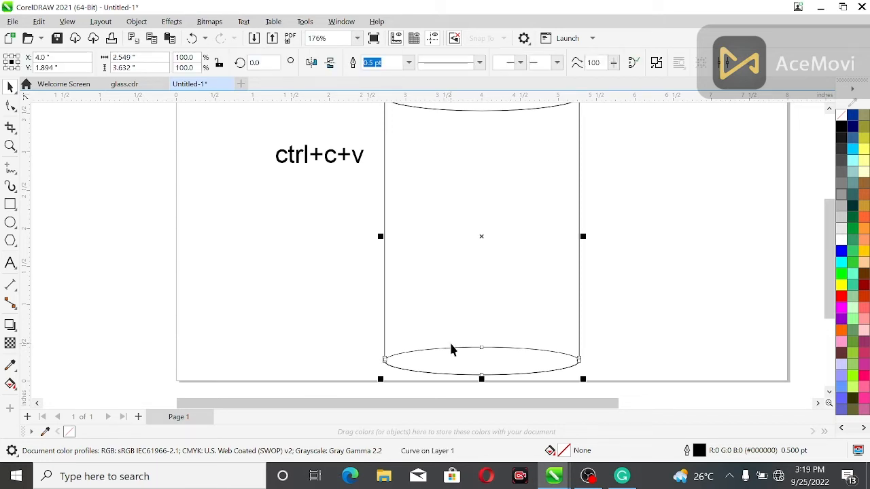
key(ctrl+z)
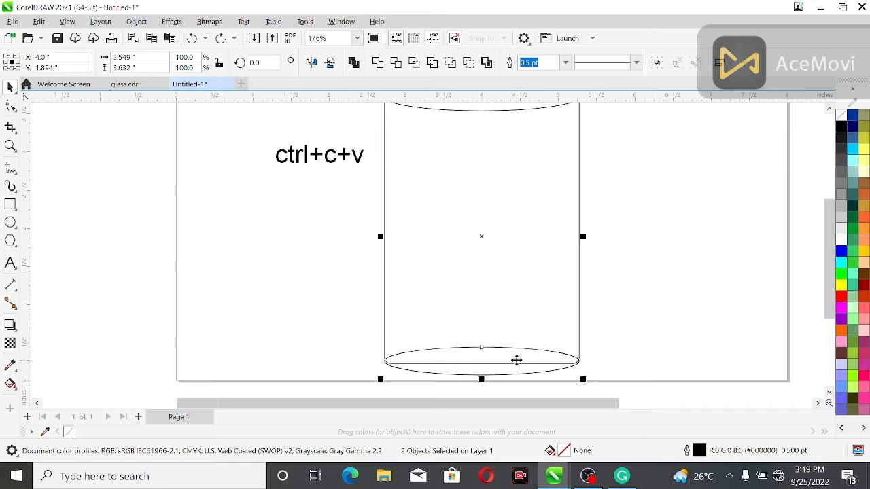
Nudge the glass body straight up to Y 1.988 inches.
click(349, 320)
click(448, 349)
key(Up)
key(Up)
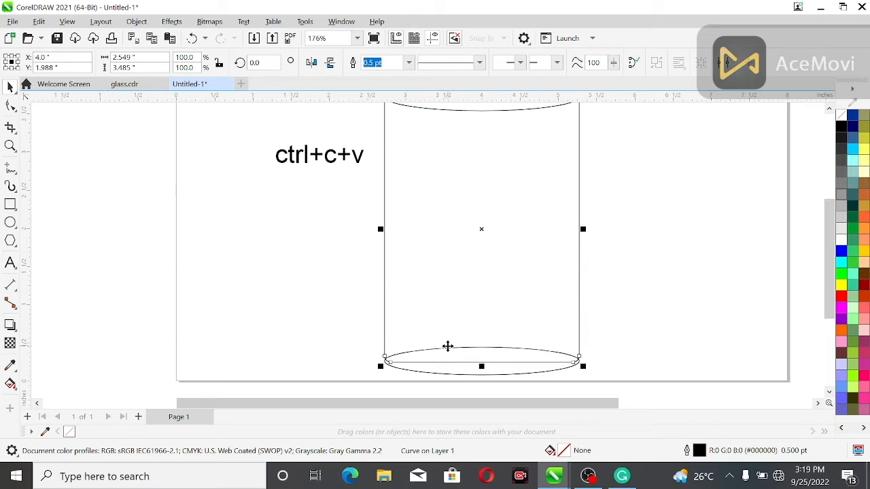
Nudge the lower ellipse straight up to Y 0.299 inches so its sides meet the glass walls.
click(356, 350)
click(439, 373)
key(Up)
key(Up)
key(Up)
key(Up)
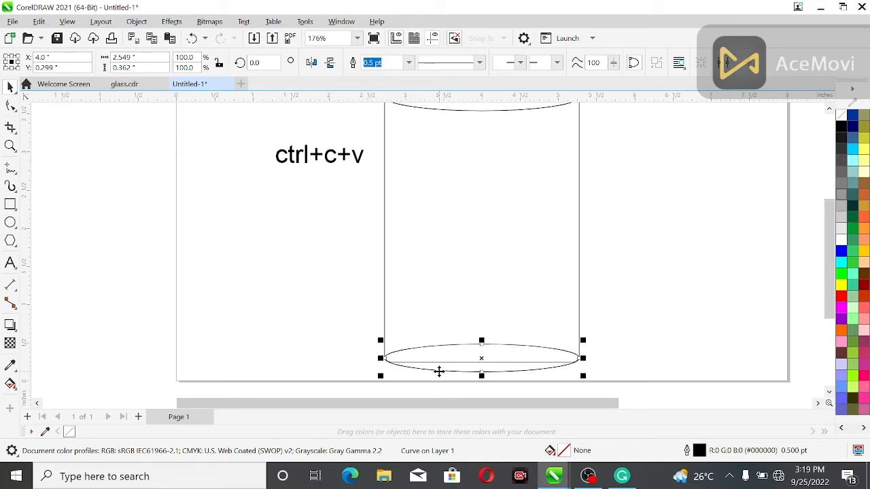
Weld the repositioned lower ellipse to the glass body, removing the straight base line.
shift+click(435, 261)
click(378, 64)
click(297, 260)
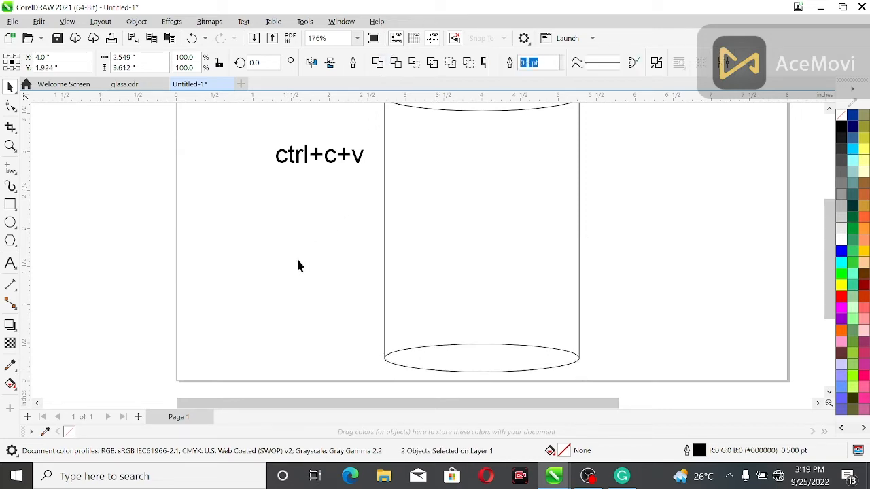
Examine the welded body's nodes up close where both side walls meet the base ellipse, and check the whole glass outline.
click(383, 318)
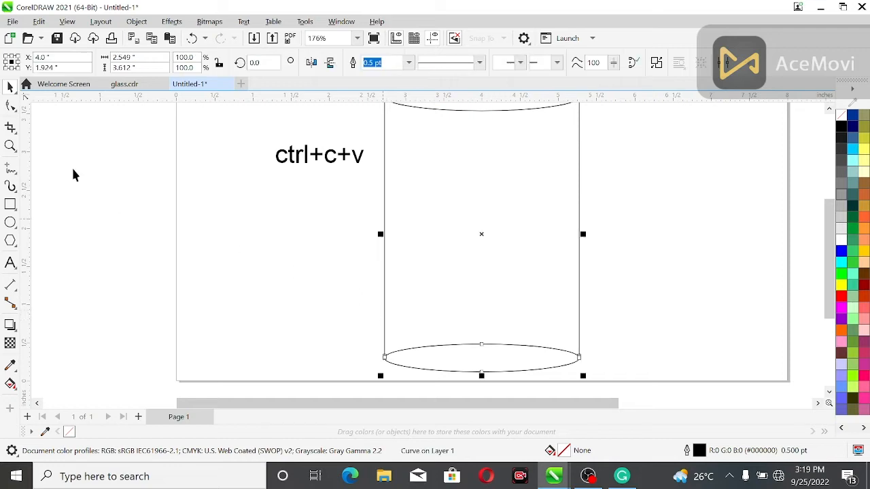
click(10, 108)
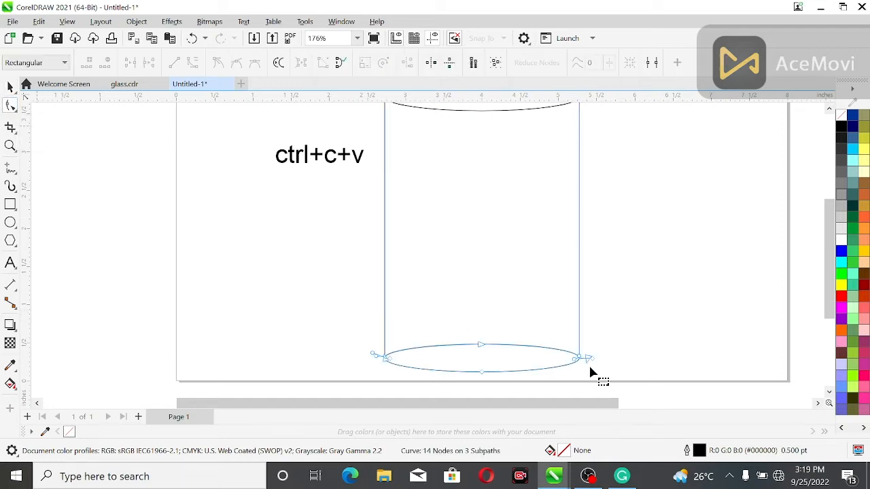
scroll(392, 362, up, 4)
scroll(381, 367, up, 3)
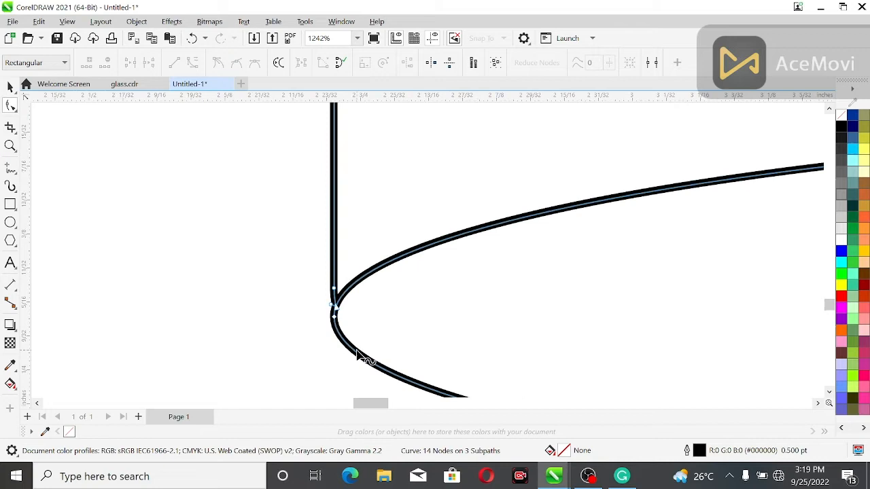
scroll(329, 321, up, 3)
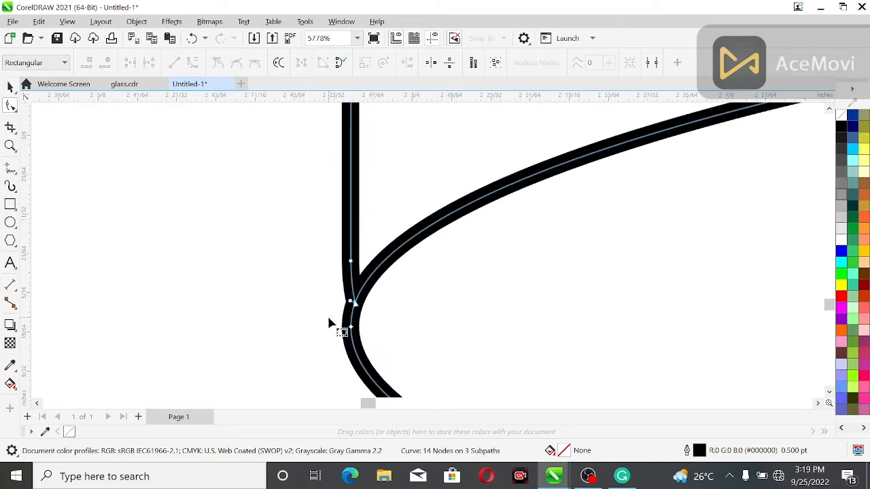
scroll(333, 318, up, 3)
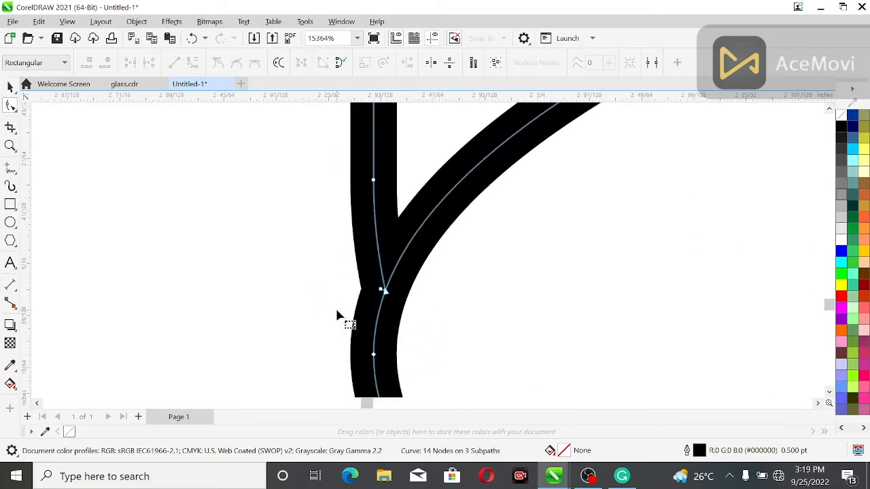
scroll(338, 315, down, 10)
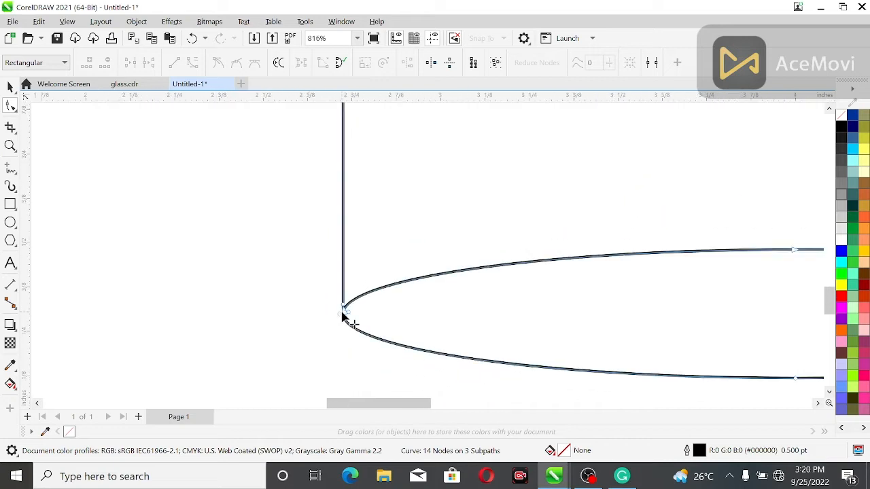
drag(483, 402, 553, 402)
scroll(556, 322, up, 6)
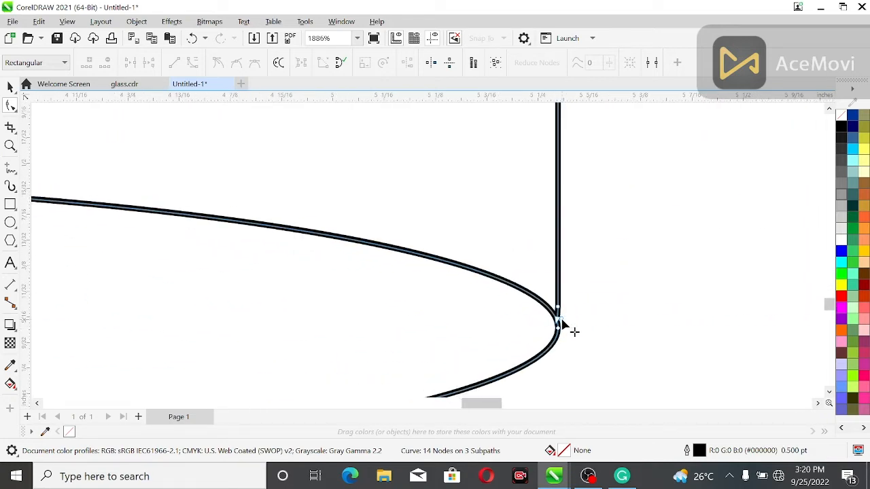
scroll(556, 324, up, 3)
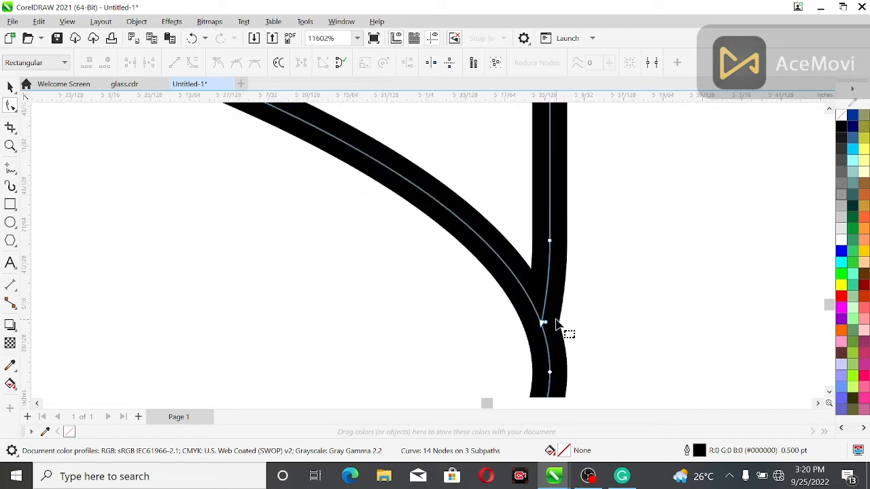
scroll(556, 325, down, 9)
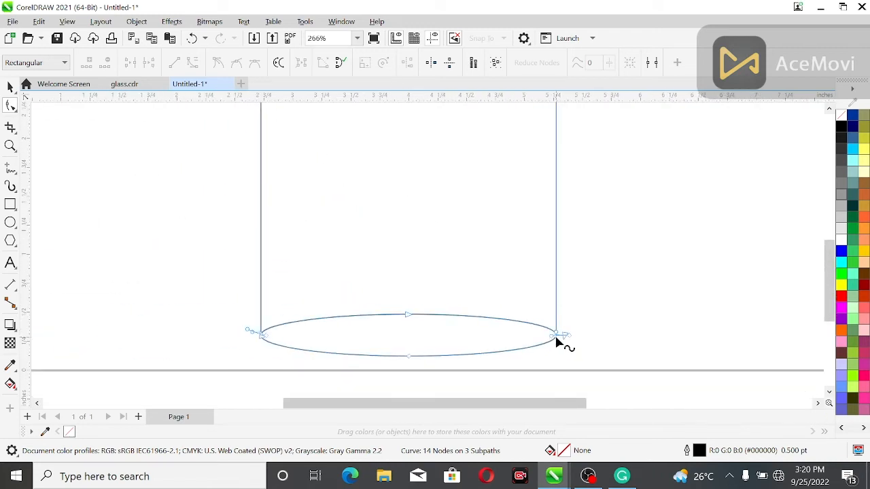
click(10, 87)
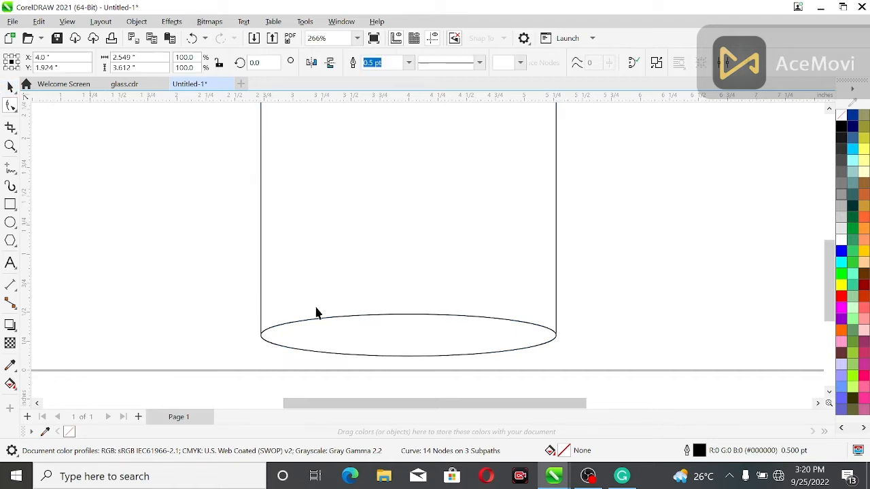
click(439, 297)
scroll(440, 297, down, 1)
scroll(829, 272, up, 2)
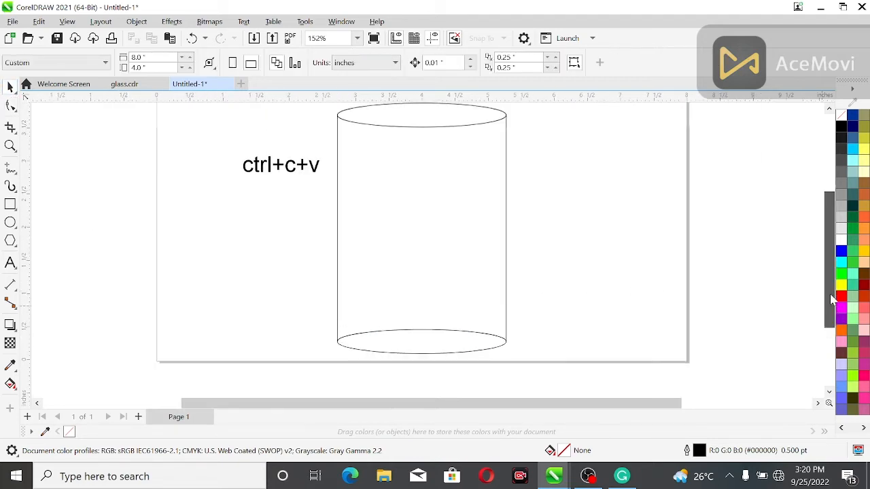
click(410, 334)
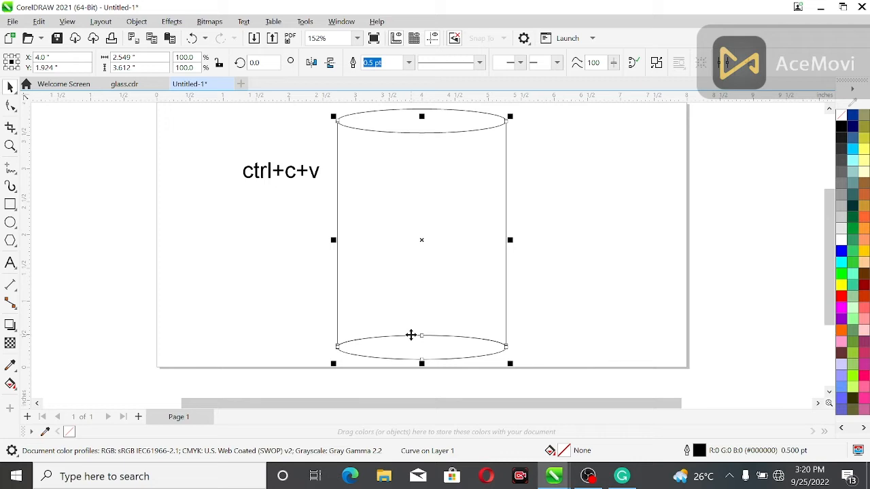
click(129, 125)
Duplicate the rim ellipse in place and nudge the copy straight down to Y 3.229 inches as the liquid's surface, and deselect it.
click(388, 129)
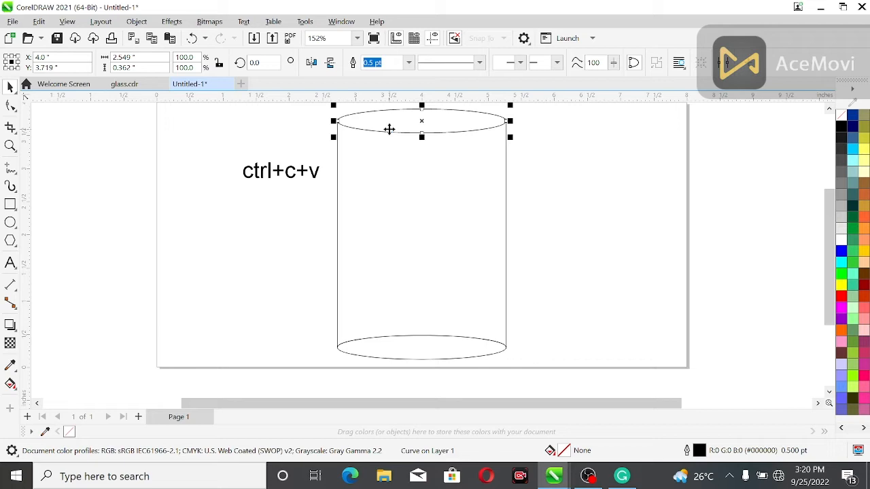
key(ctrl+c)
key(ctrl+v)
key(Down)
key(Down)
key(Down)
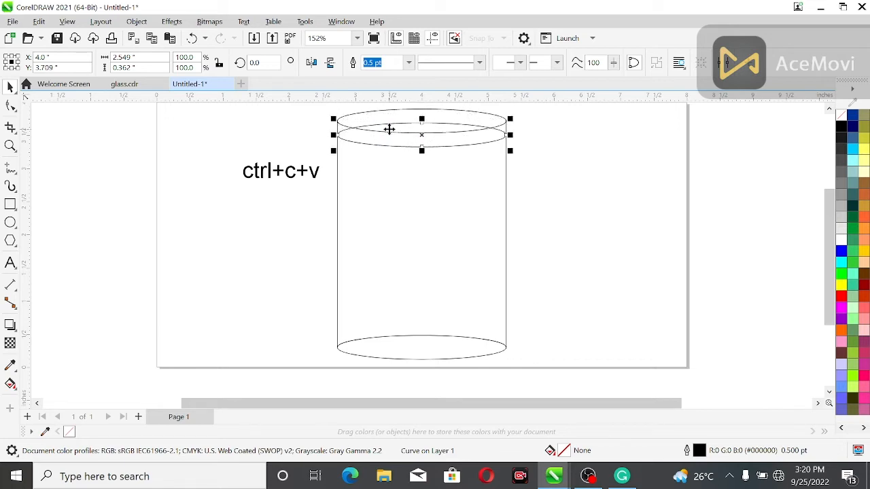
key(Down)
key(Down)
key(Down)
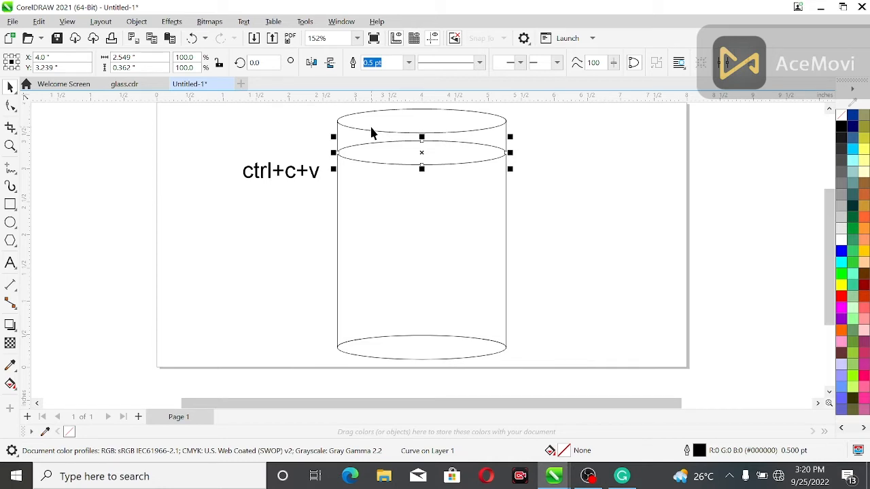
key(Down)
click(102, 243)
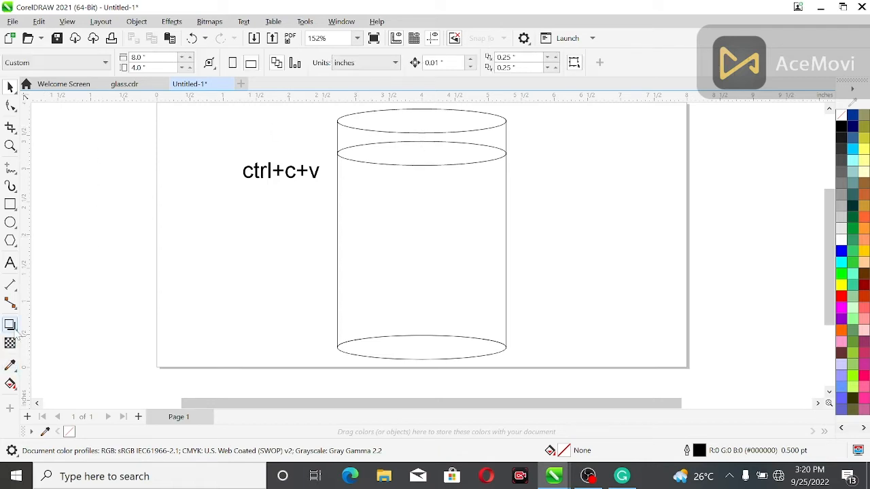
Smart Fill the glass area between the liquid surface and the base ellipse with olive #828202 and no outline.
click(12, 388)
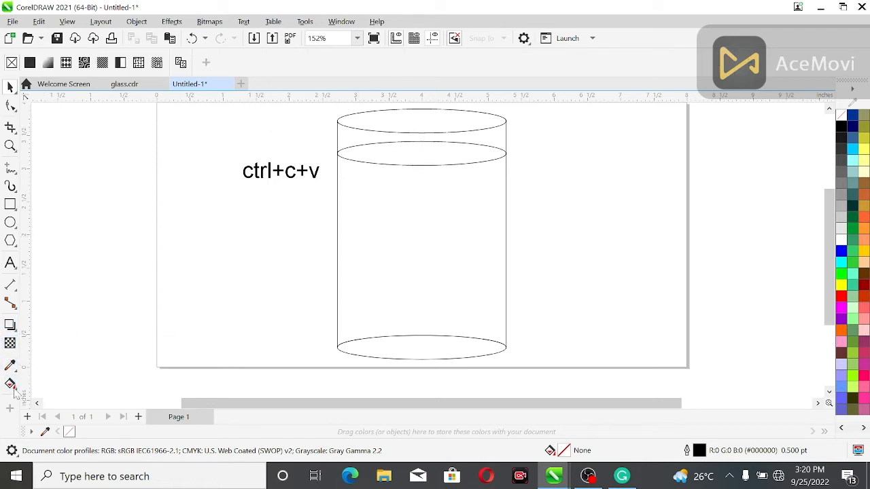
click(15, 390)
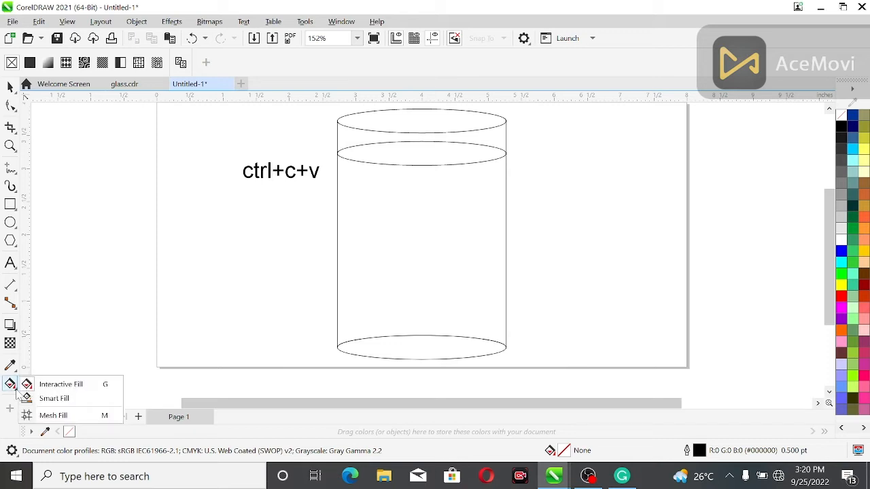
click(51, 398)
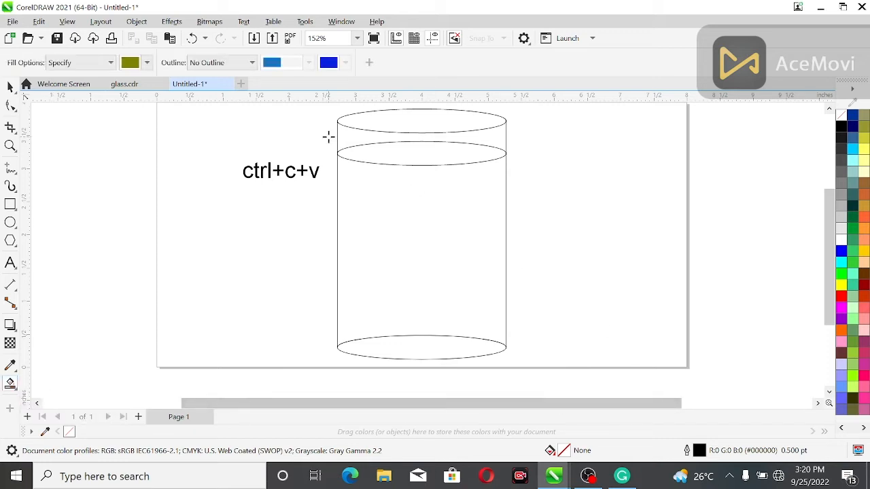
click(147, 63)
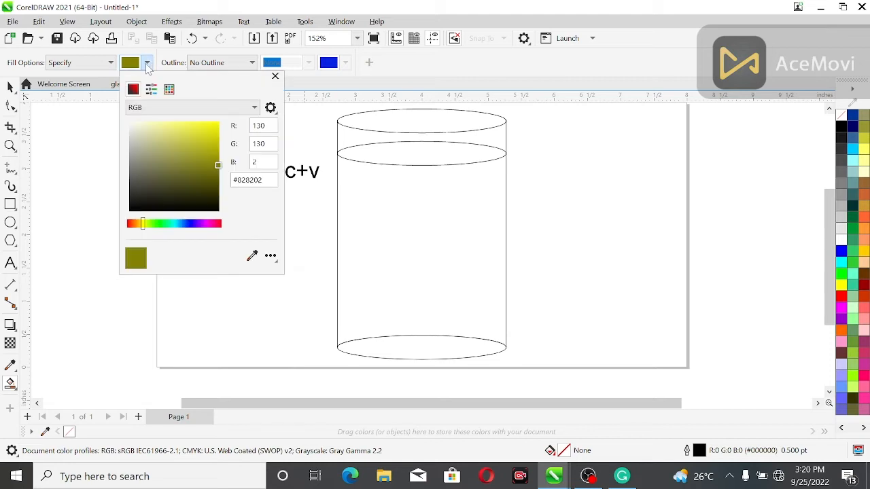
click(440, 244)
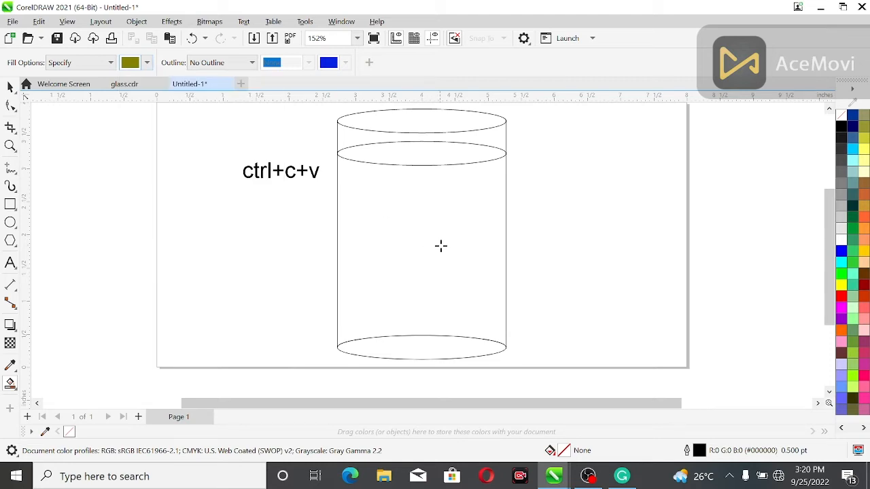
click(441, 246)
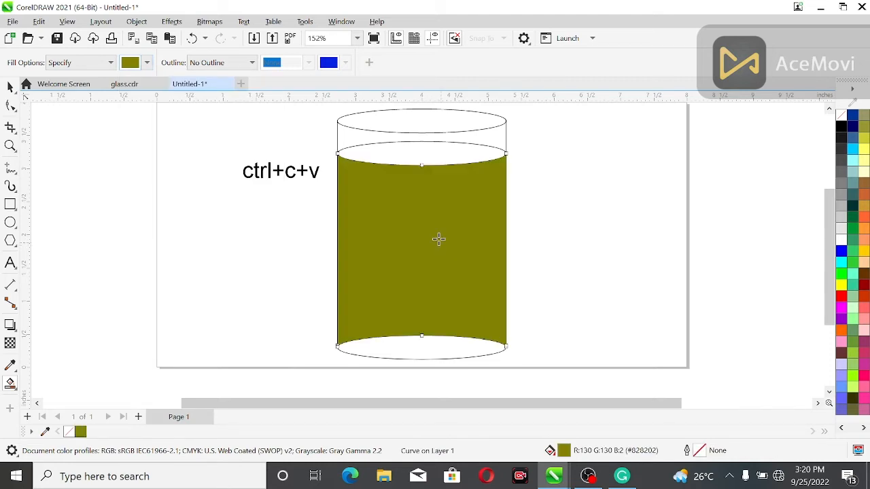
click(10, 87)
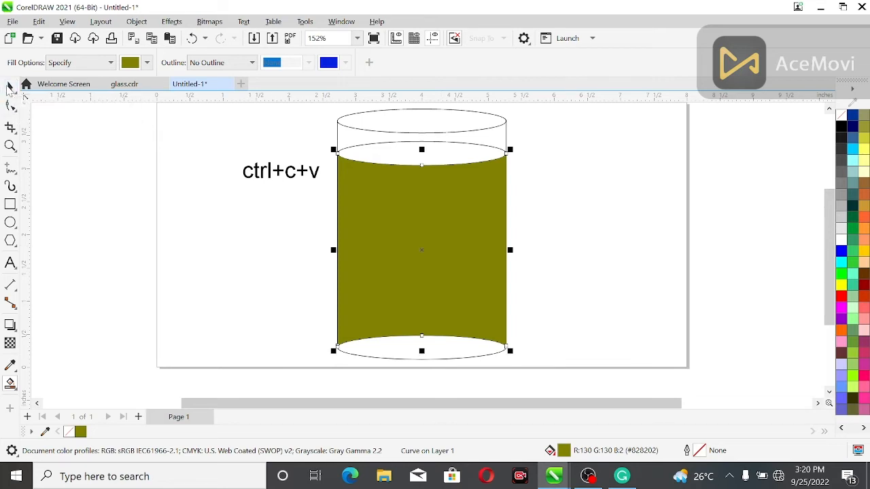
Fill the liquid's surface ellipse with the darker olive shade #53531D and deselect it.
click(386, 150)
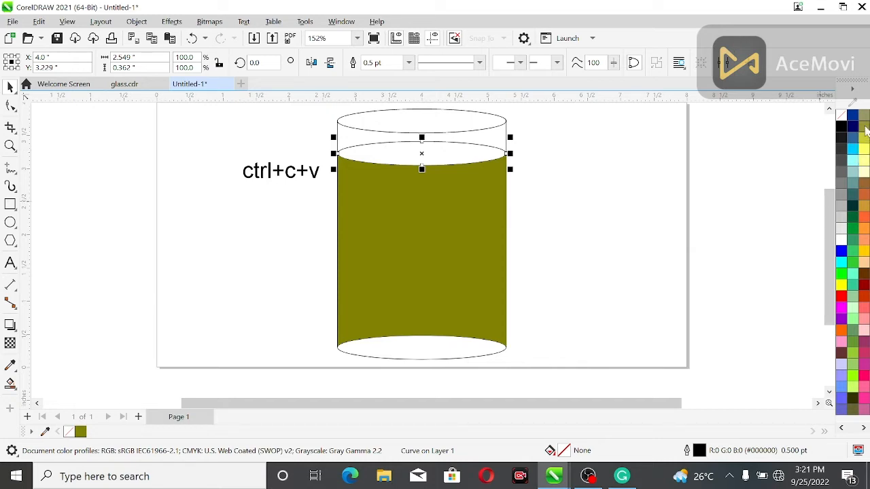
drag(866, 130, 866, 131)
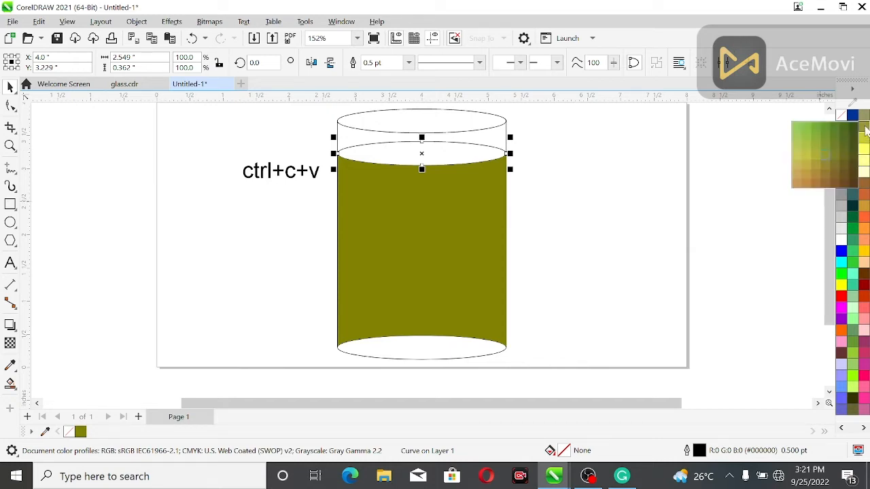
click(854, 159)
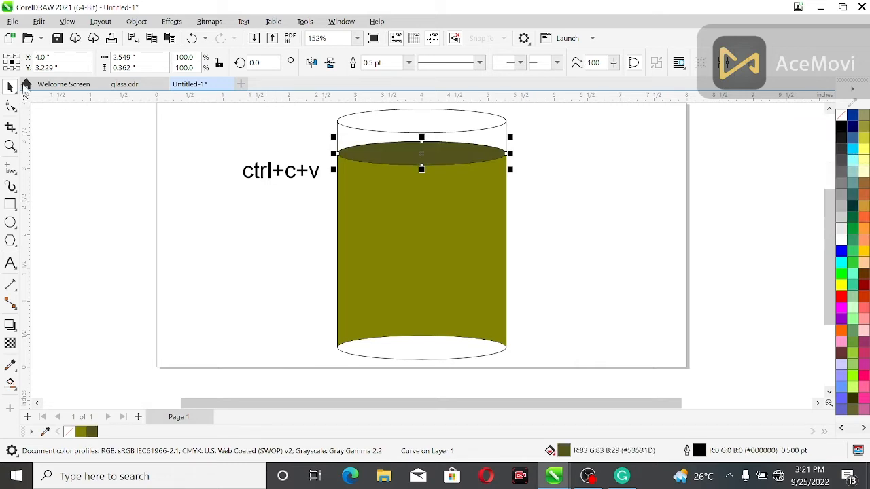
click(66, 131)
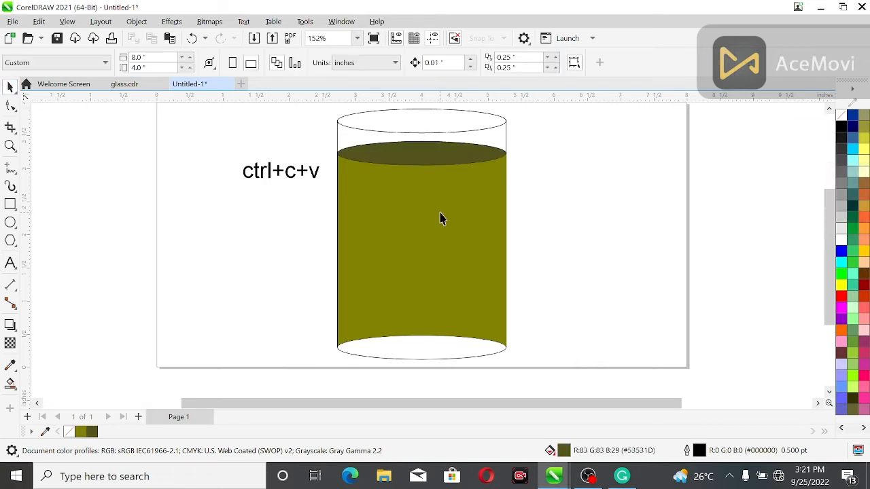
Set the rim ellipse's outline to 0.75 pt in grey #999999 and deselect it.
click(413, 129)
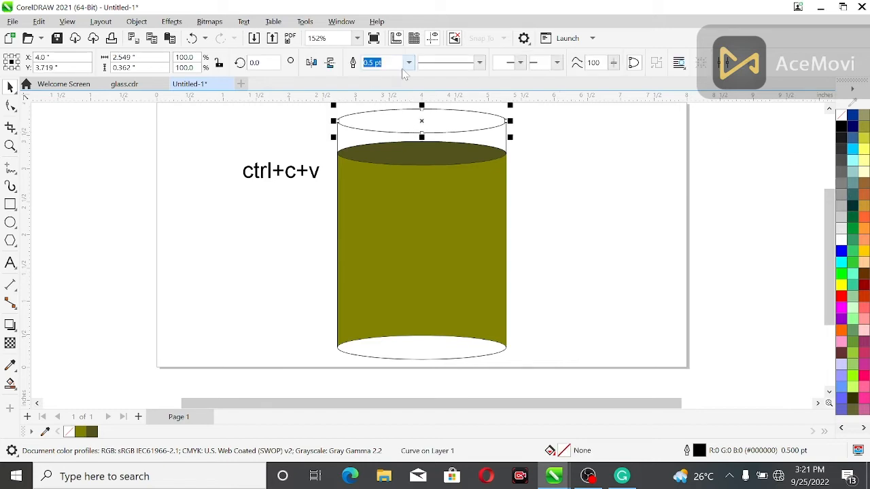
click(409, 64)
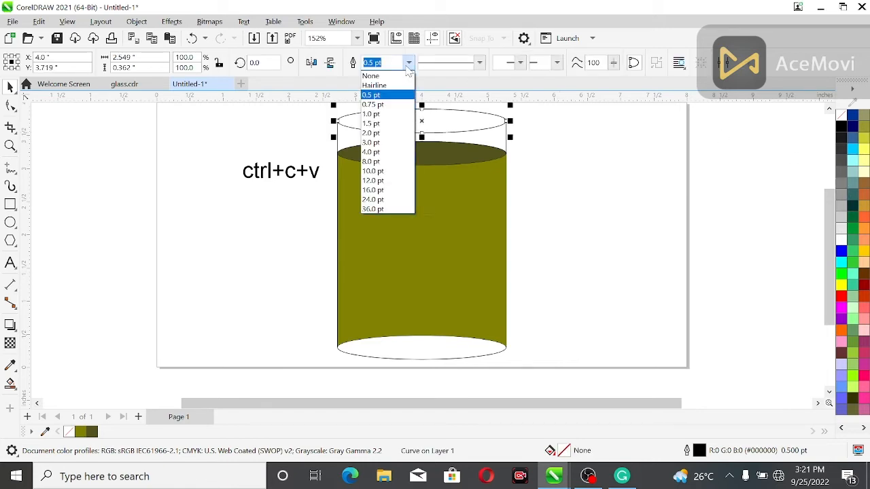
click(388, 103)
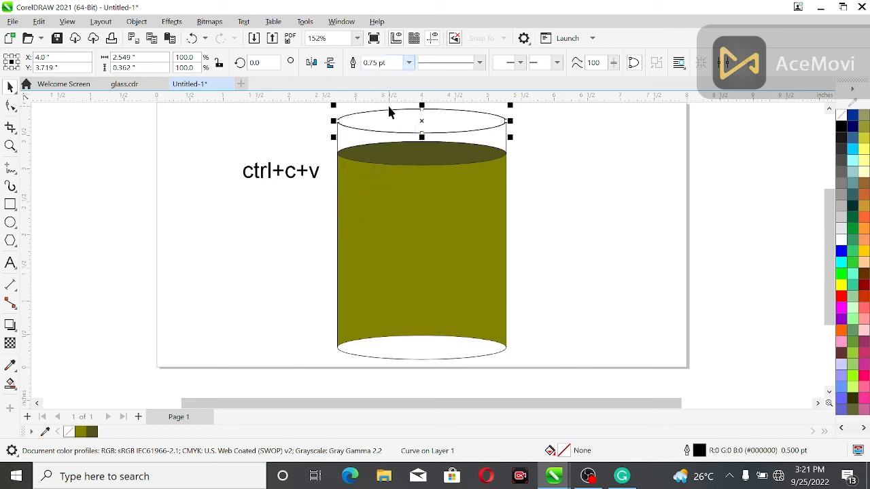
right_click(841, 223)
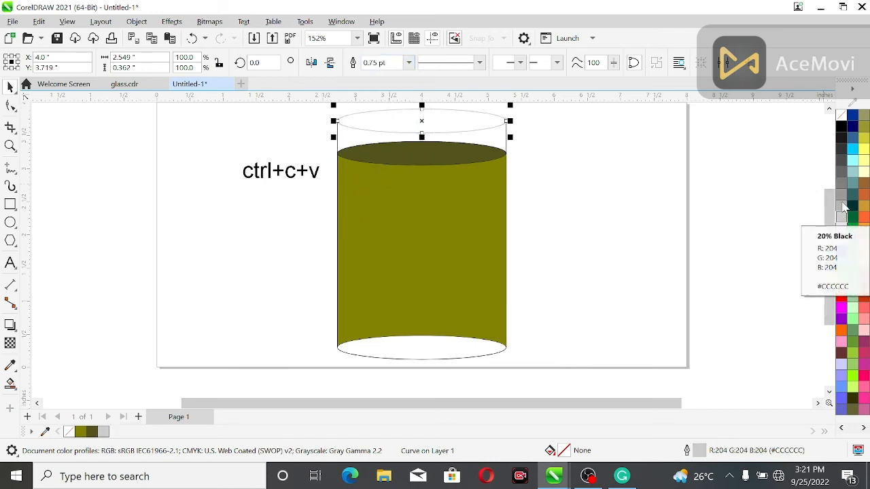
right_click(842, 198)
click(698, 142)
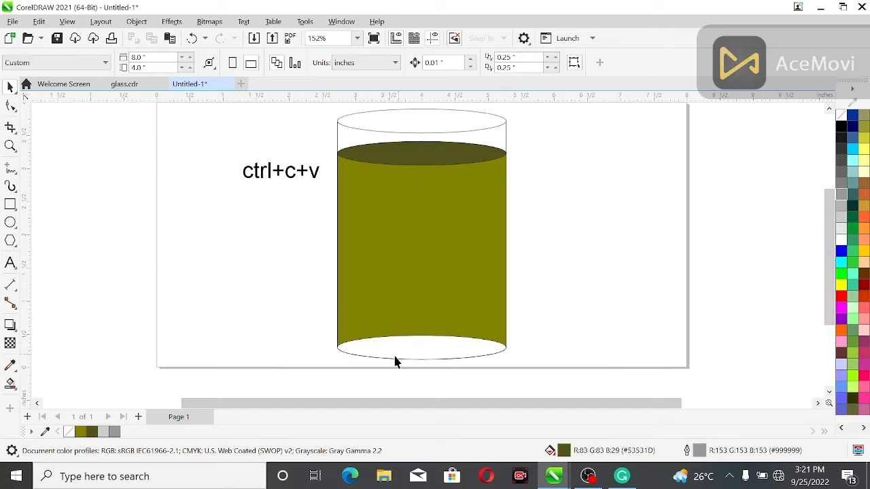
Set the glass body's outline to 0.75 pt in grey #808080 and deselect it.
click(402, 343)
right_click(842, 198)
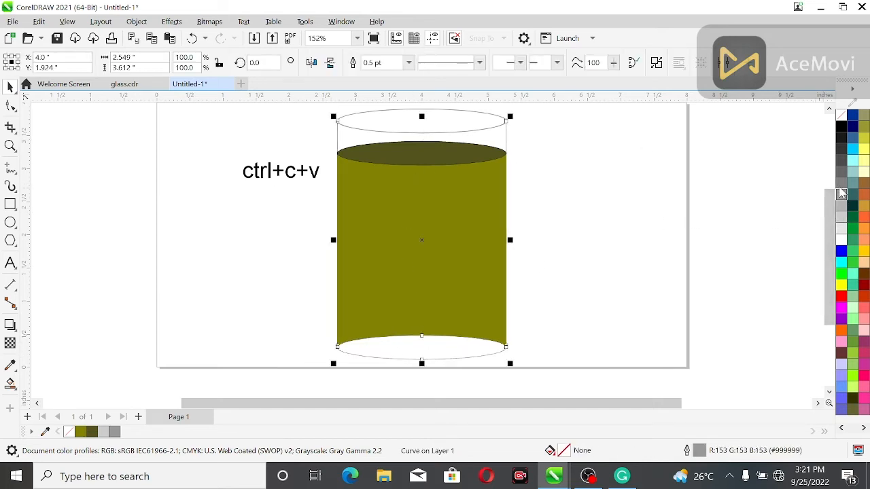
right_click(841, 184)
click(408, 63)
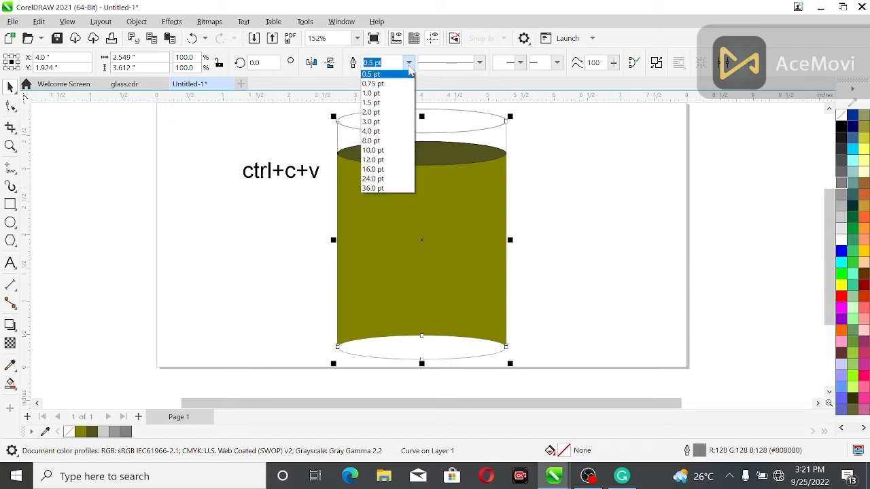
click(386, 104)
click(721, 228)
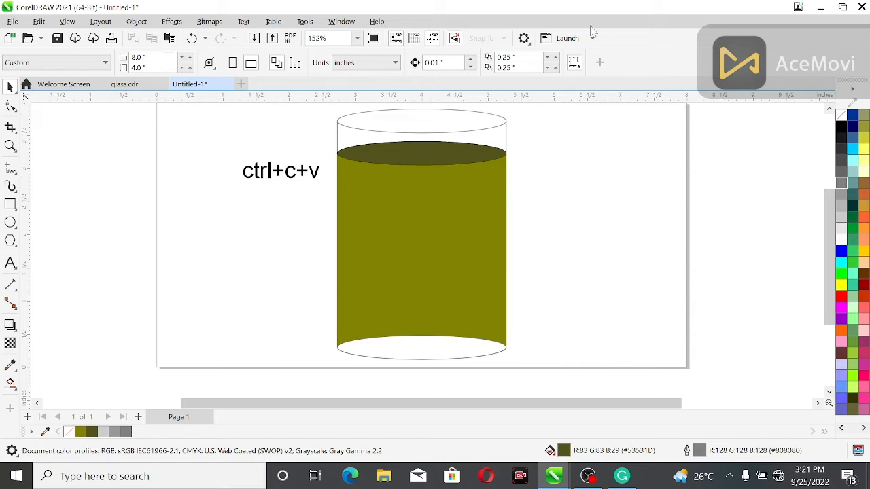
Smart Fill the glass's base ellipse with pale yellow #F7F7A8 and no outline, and deselect it.
click(344, 350)
click(292, 344)
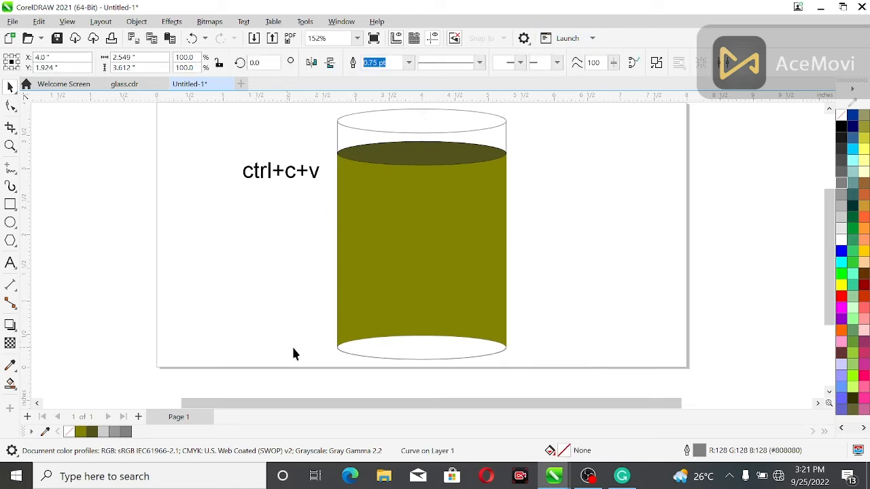
click(352, 354)
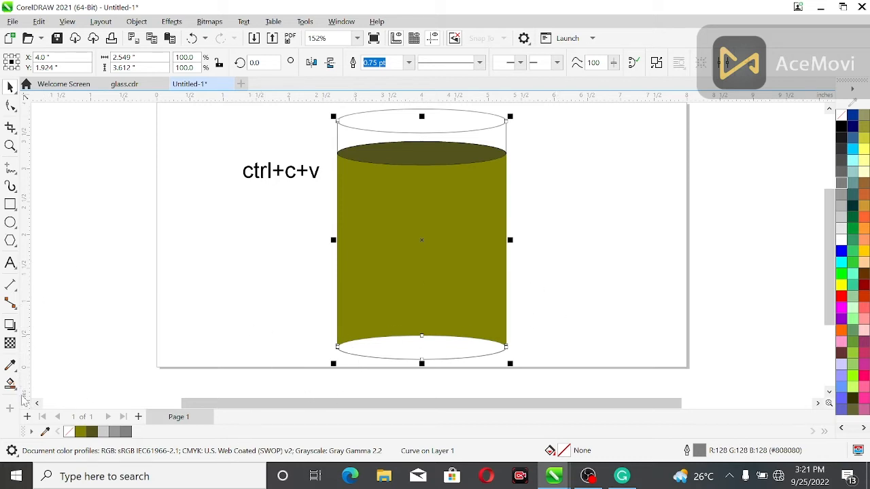
click(15, 389)
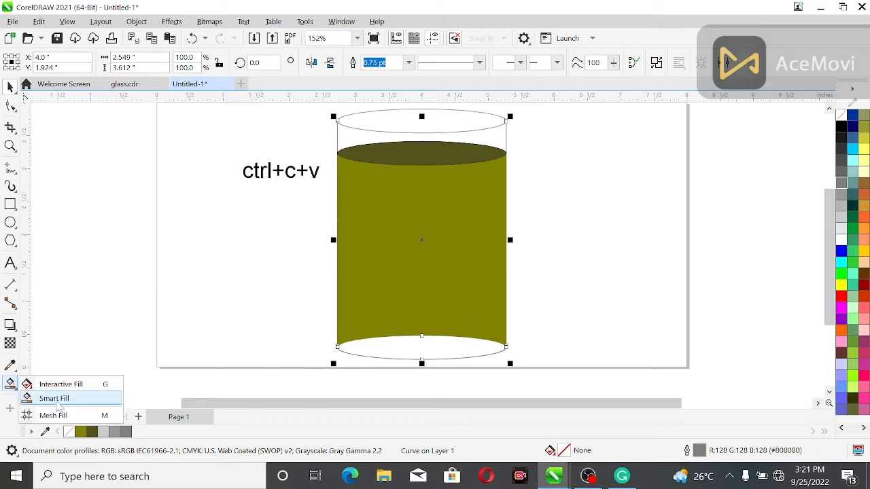
click(55, 400)
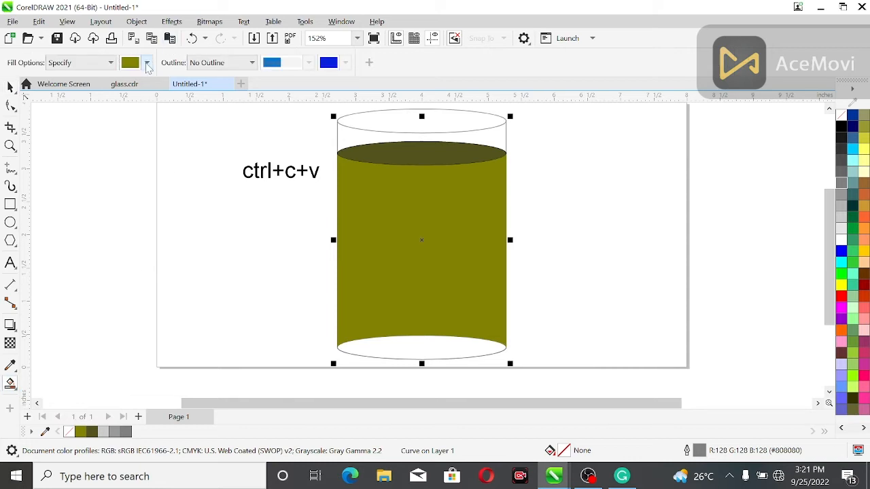
click(146, 63)
click(157, 125)
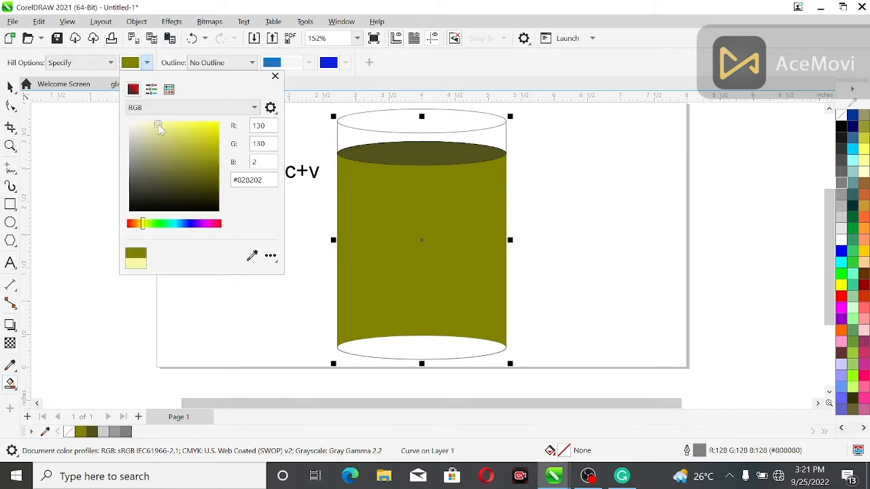
click(378, 345)
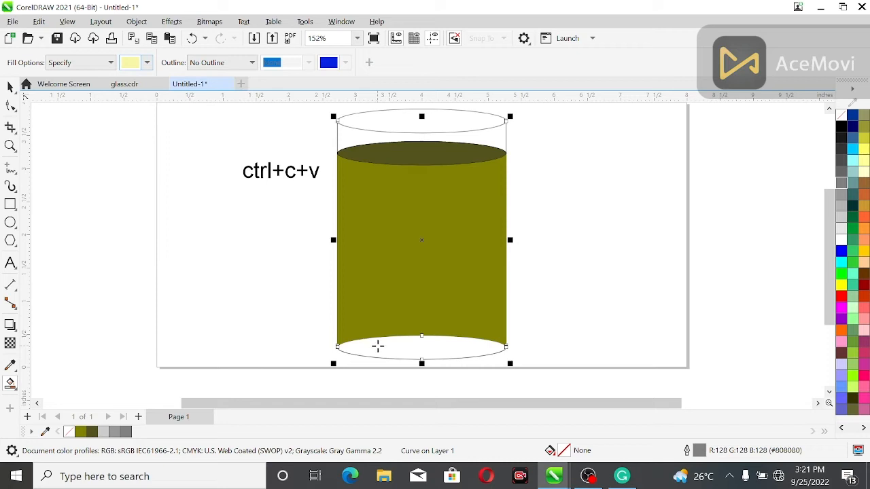
click(378, 347)
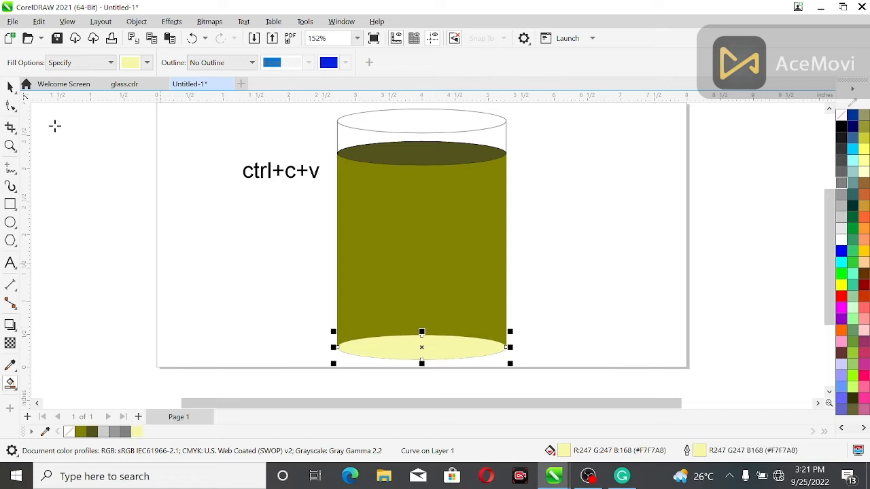
click(58, 141)
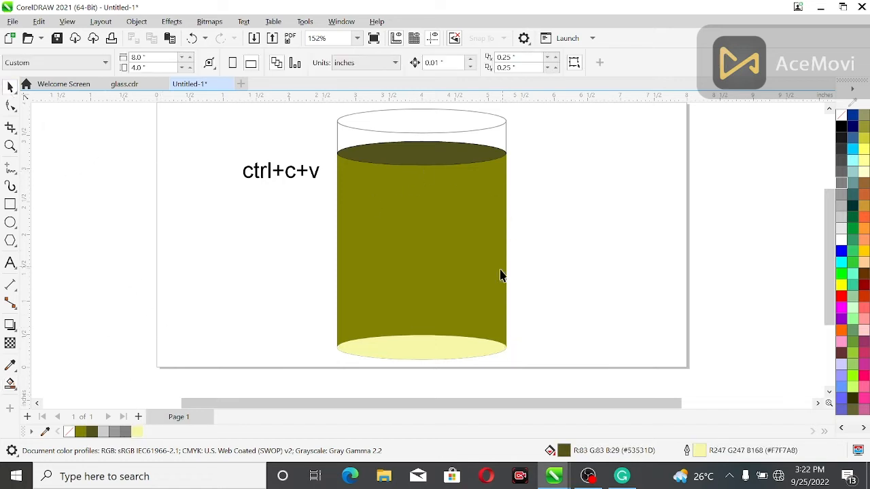
Apply a vertical fountain fill to the liquid's surface ellipse, running from dark olive at its back edge to white at the front.
click(400, 149)
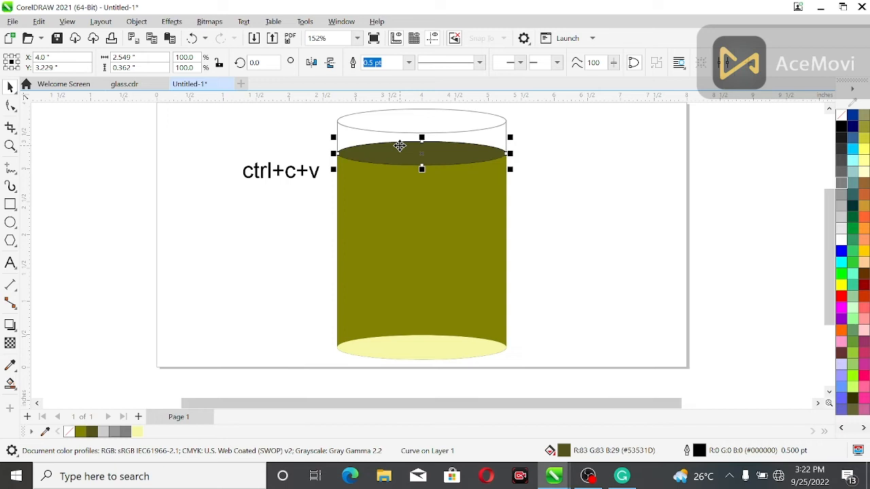
key(g)
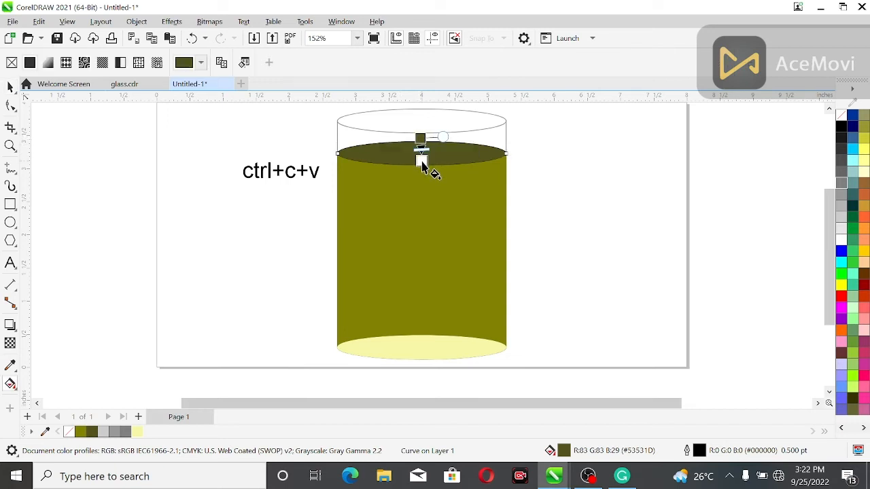
drag(422, 167, 423, 165)
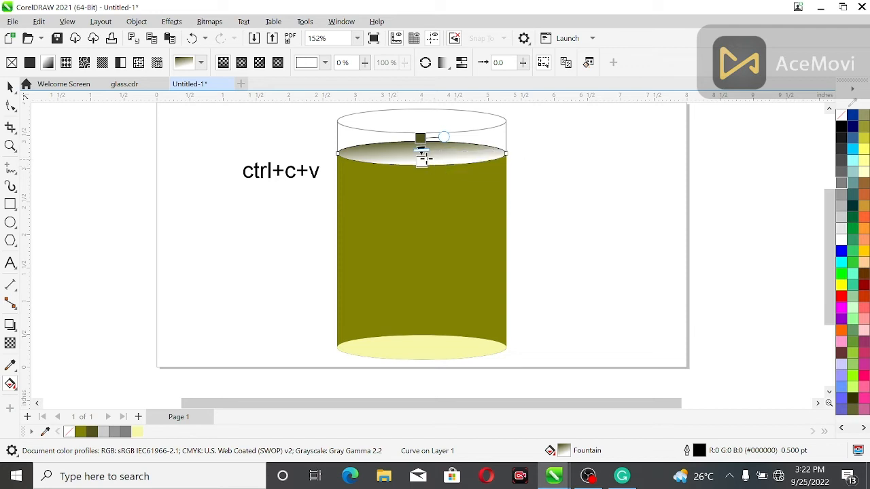
click(420, 140)
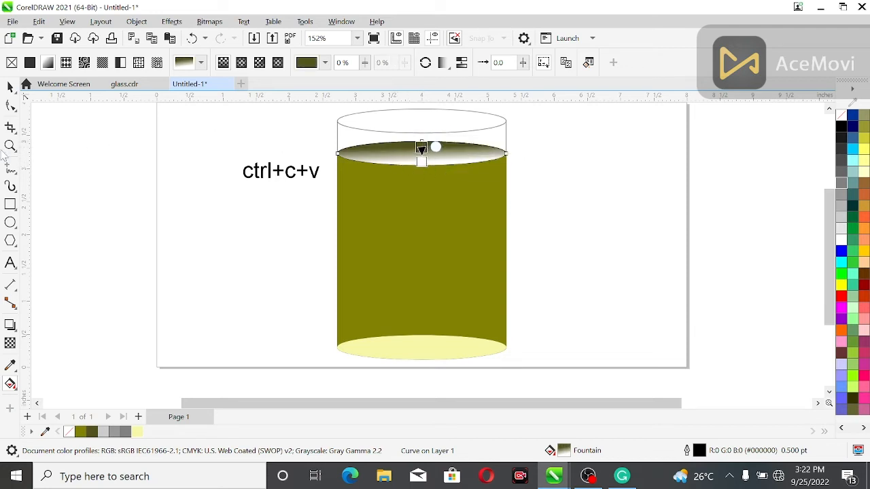
Stretch the surface ellipse's gradient so its olive start lies above the ellipse and its white end below it, and deselect it.
click(10, 146)
drag(317, 136, 570, 182)
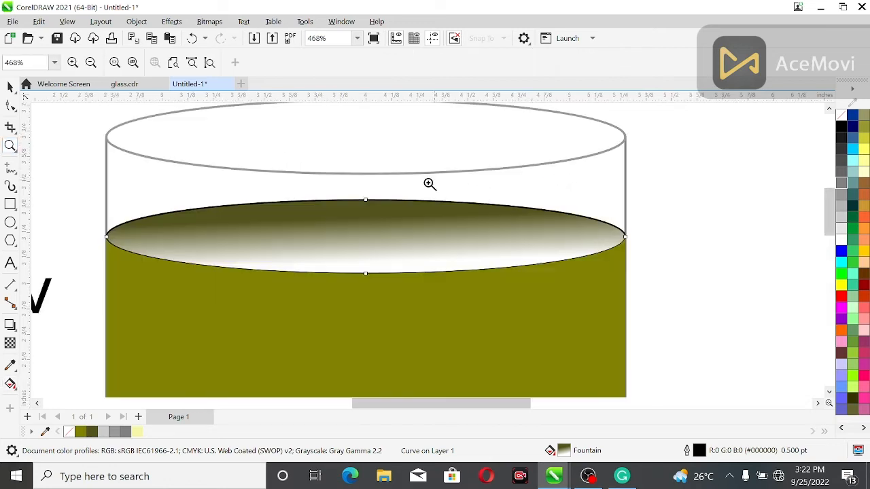
key(g)
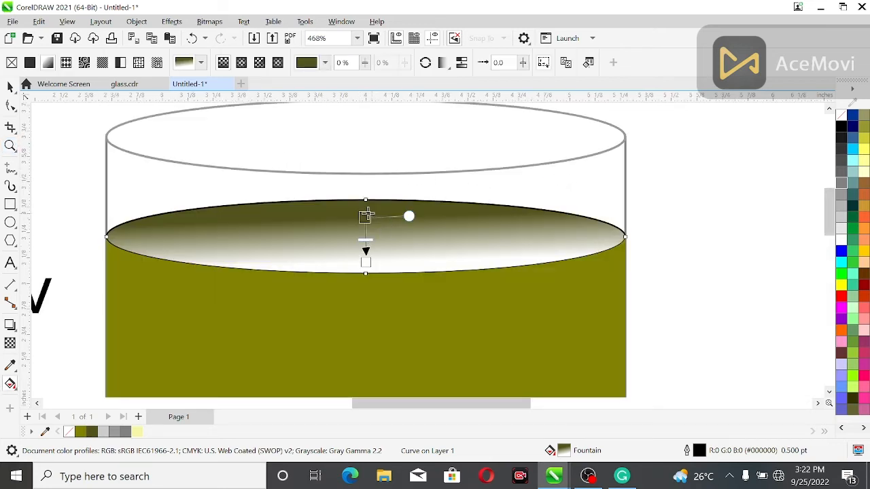
drag(364, 216, 366, 179)
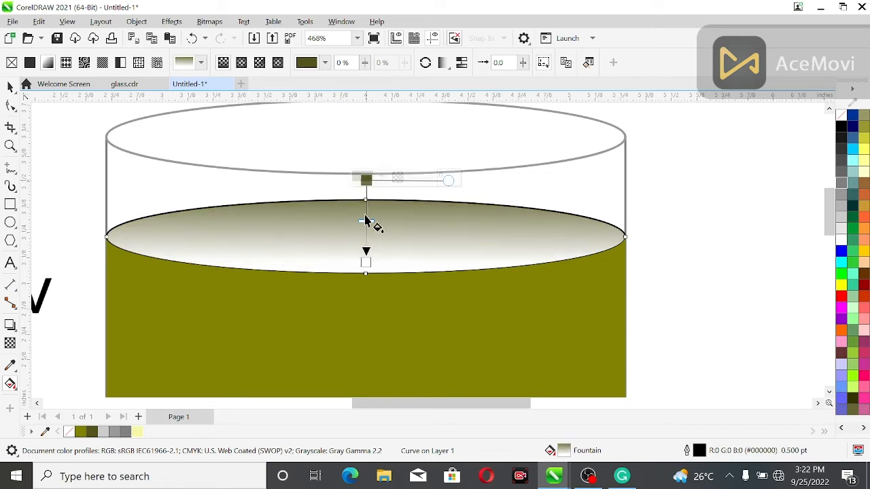
drag(365, 263, 365, 300)
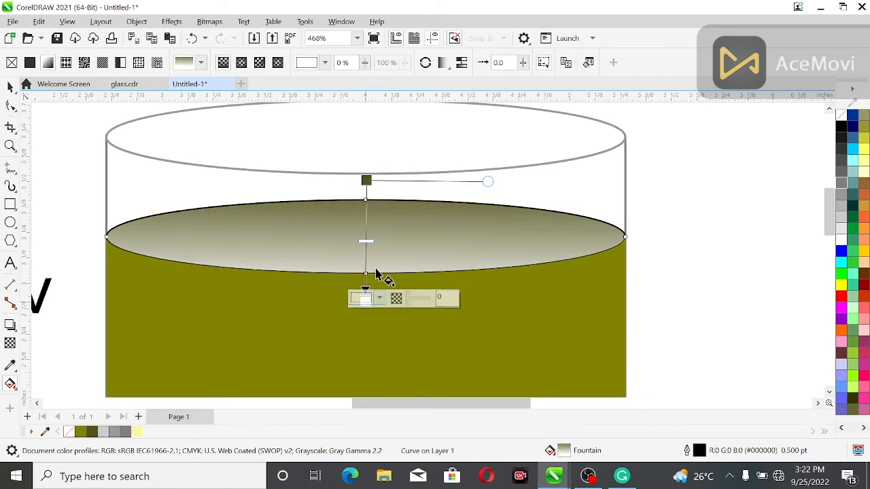
drag(366, 180, 364, 185)
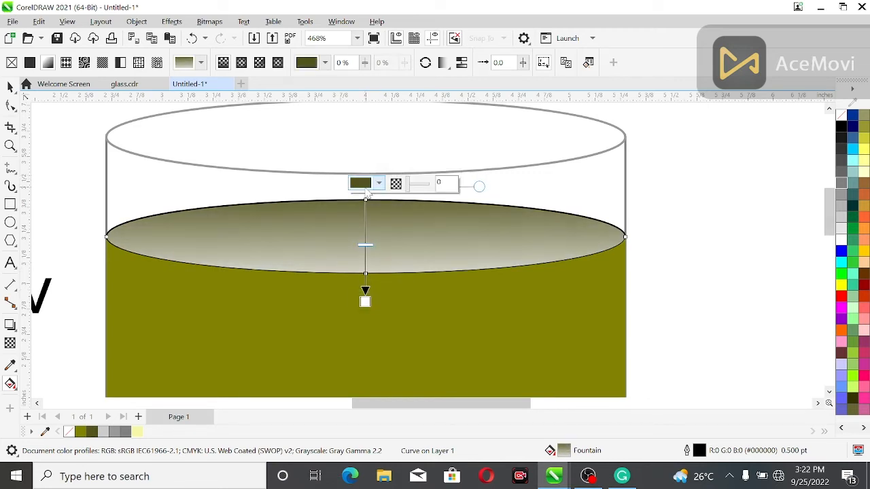
click(364, 301)
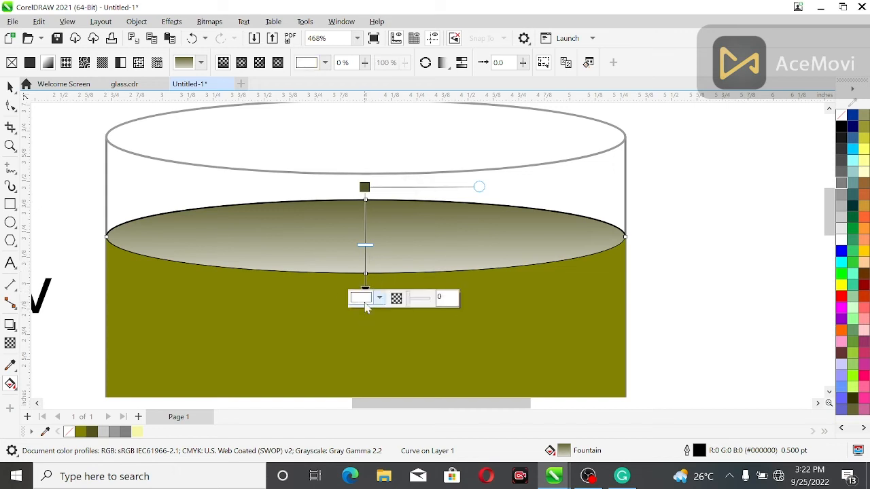
click(55, 119)
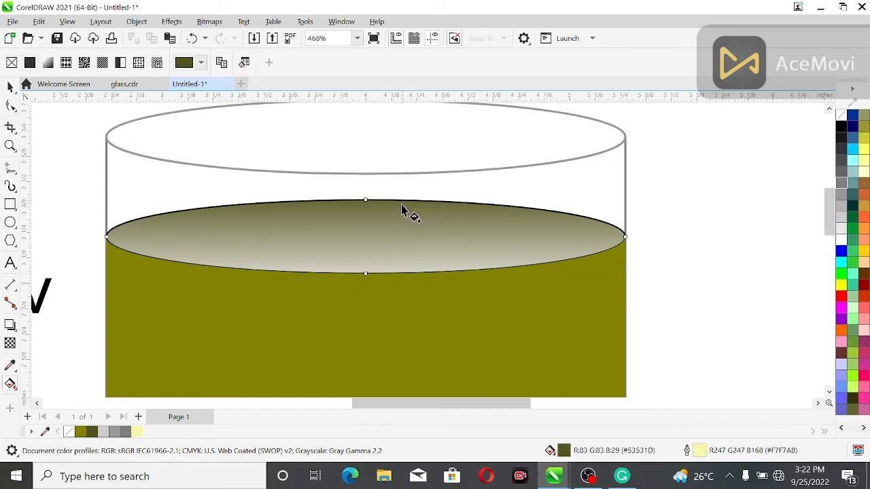
Remove the outline from the liquid's surface ellipse and deselect it.
scroll(396, 215, down, 1)
scroll(396, 215, down, 1)
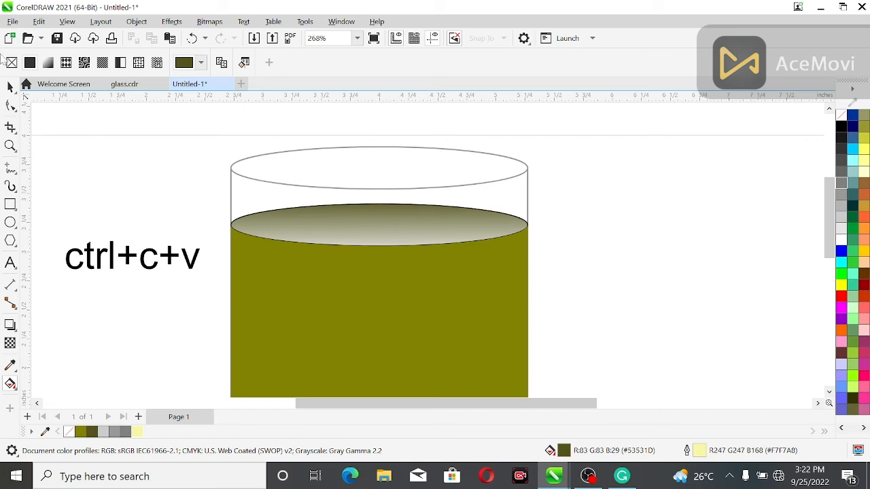
click(10, 87)
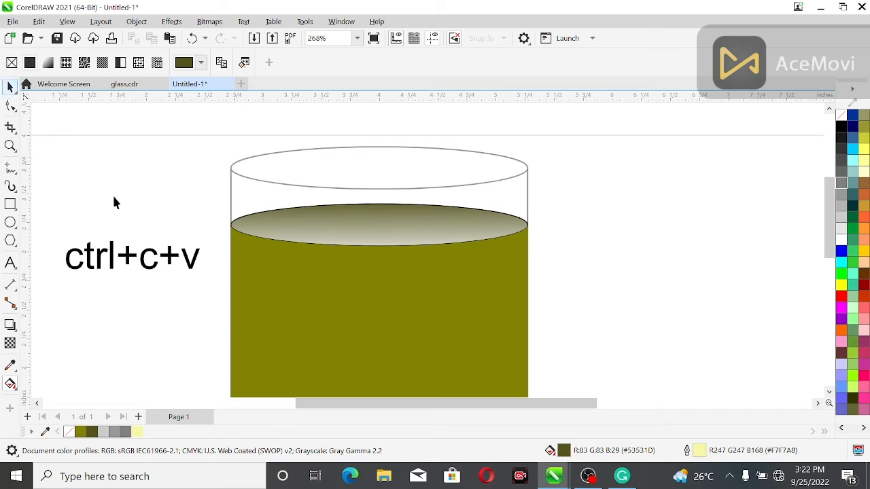
click(282, 244)
click(503, 215)
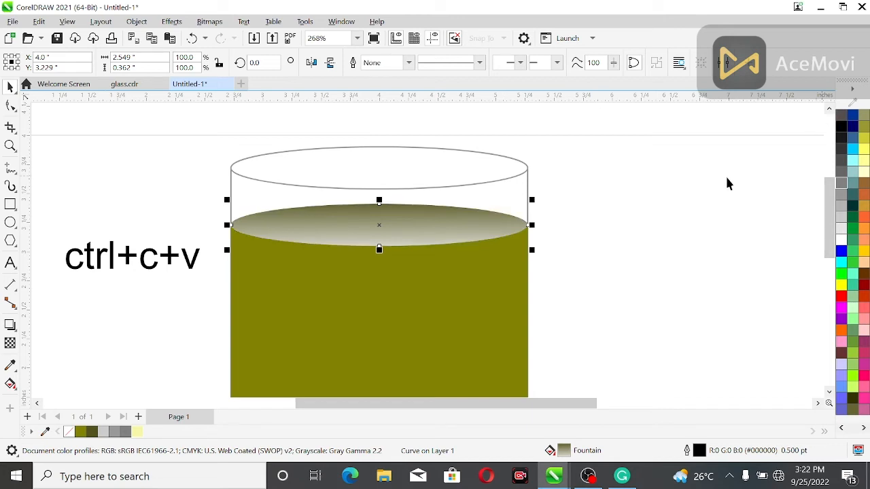
click(704, 186)
scroll(588, 239, down, 2)
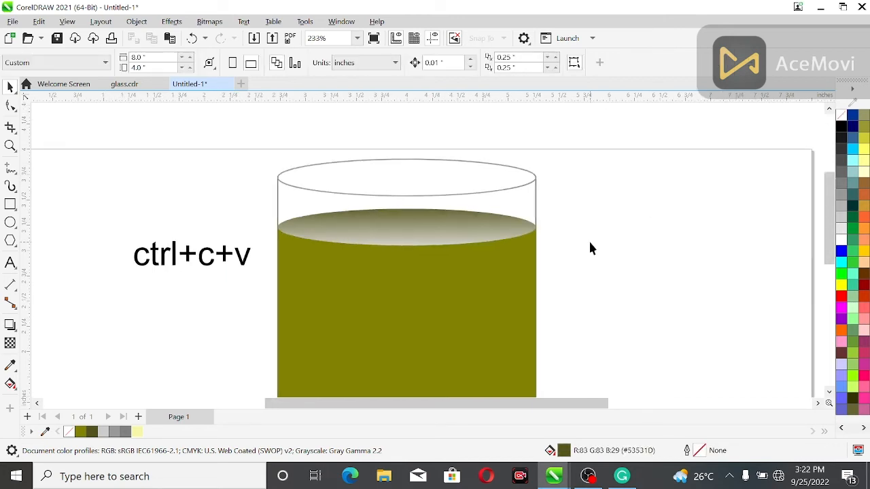
click(11, 205)
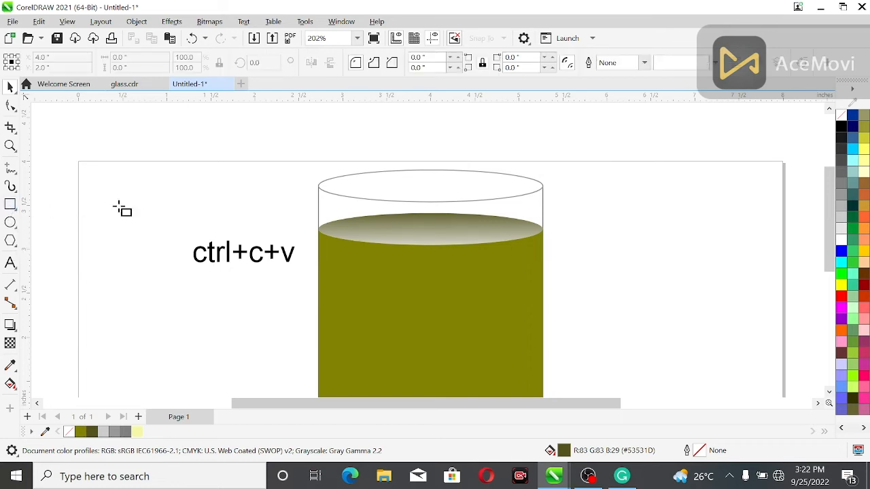
drag(81, 196, 126, 266)
key(Delete)
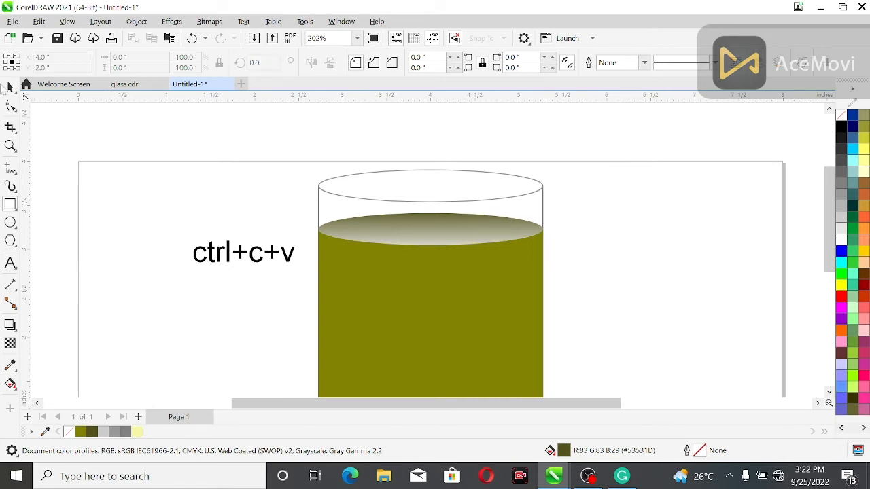
key(space)
Flatten the front of the pale yellow base ellipse by deleting its lowest node and converting that curve segment to a straight line.
scroll(155, 170, down, 2)
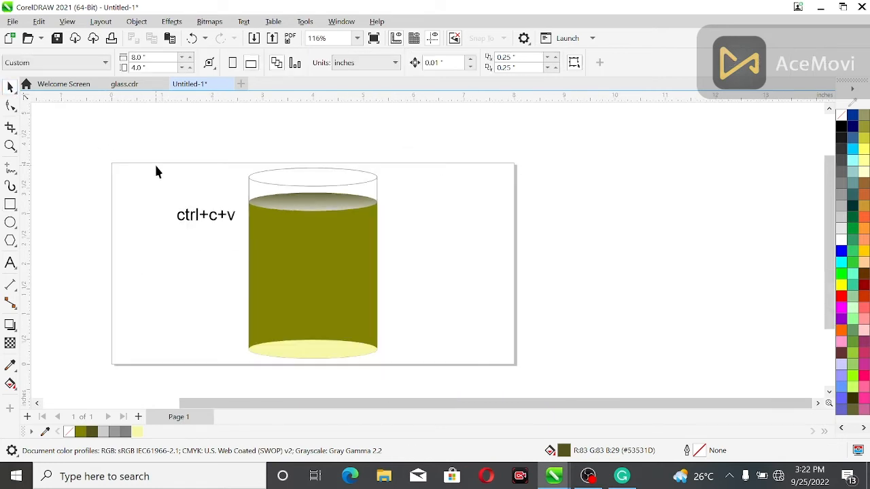
click(306, 351)
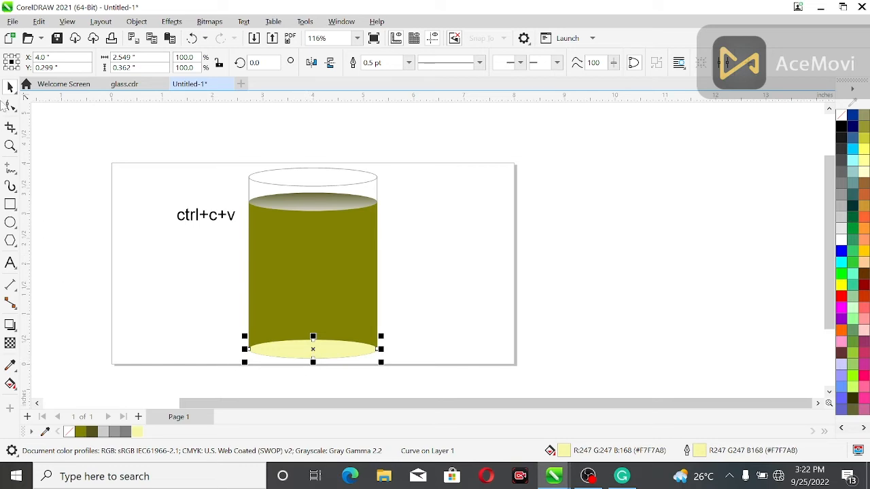
click(11, 105)
scroll(309, 360, up, 4)
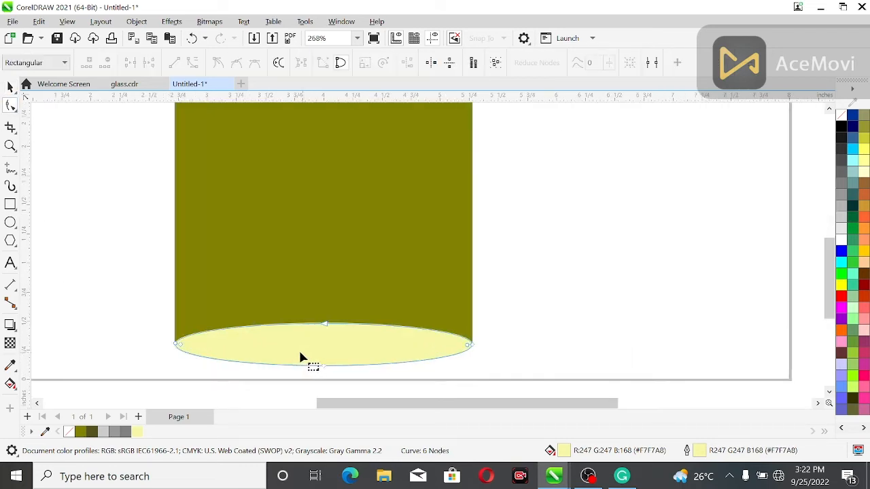
scroll(302, 358, up, 3)
click(343, 374)
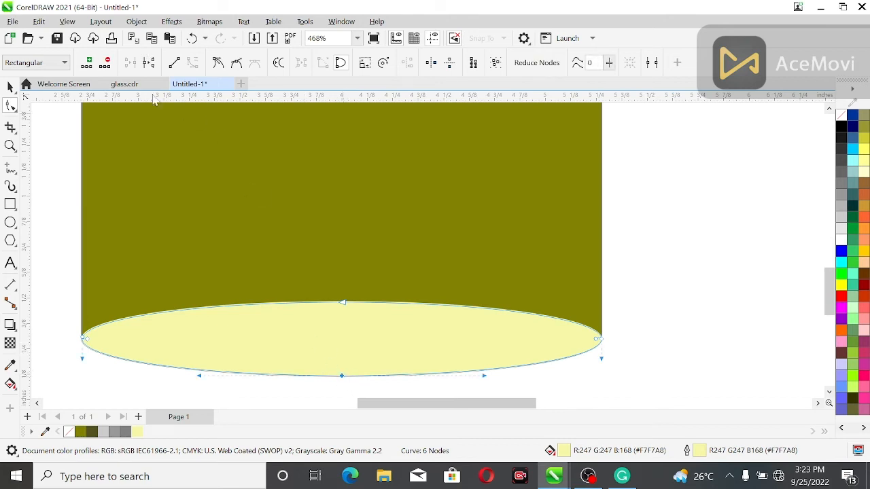
click(107, 62)
click(333, 374)
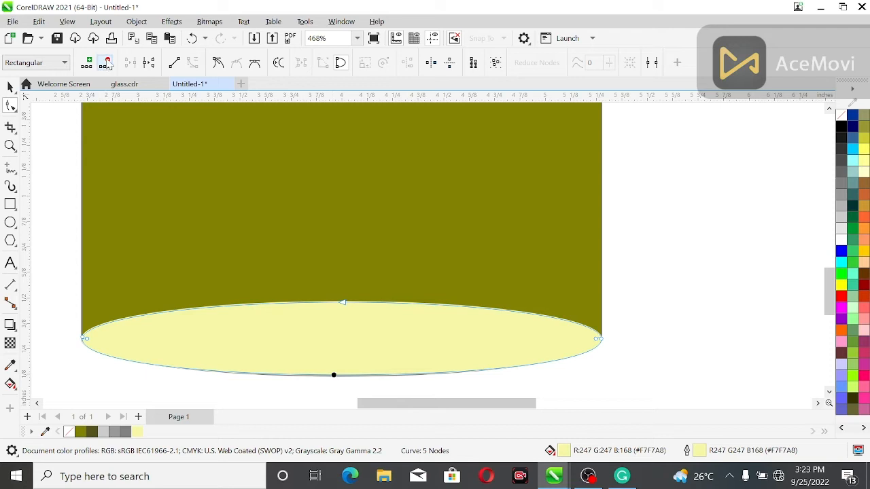
click(174, 62)
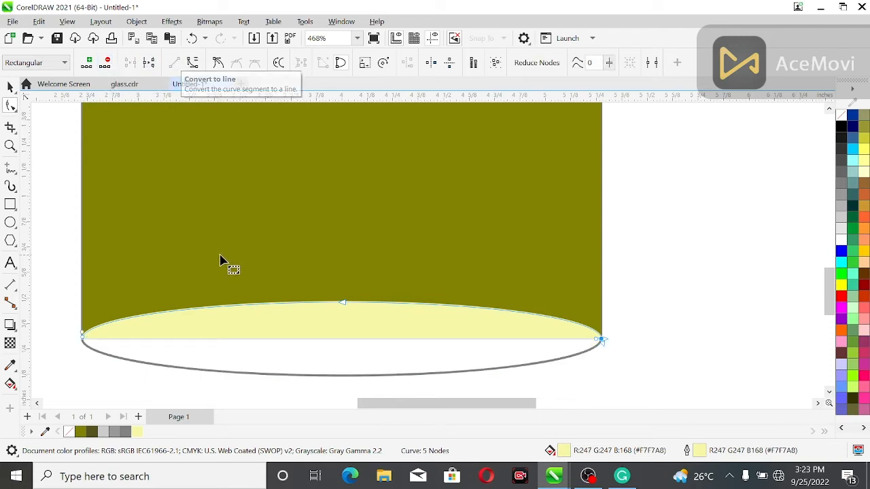
click(11, 86)
click(45, 190)
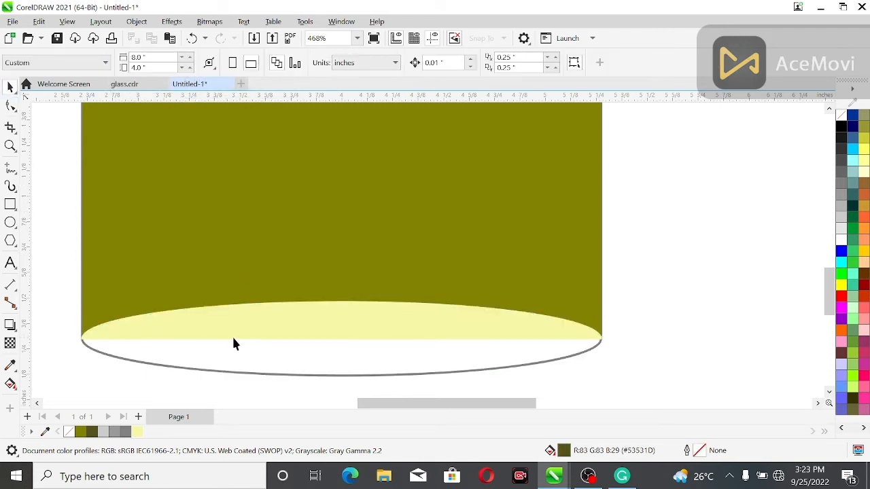
Delete the lowest node of the grey glass outline and convert its bottom curve to a straight line along the pale base, and deselect it.
scroll(305, 297, down, 5)
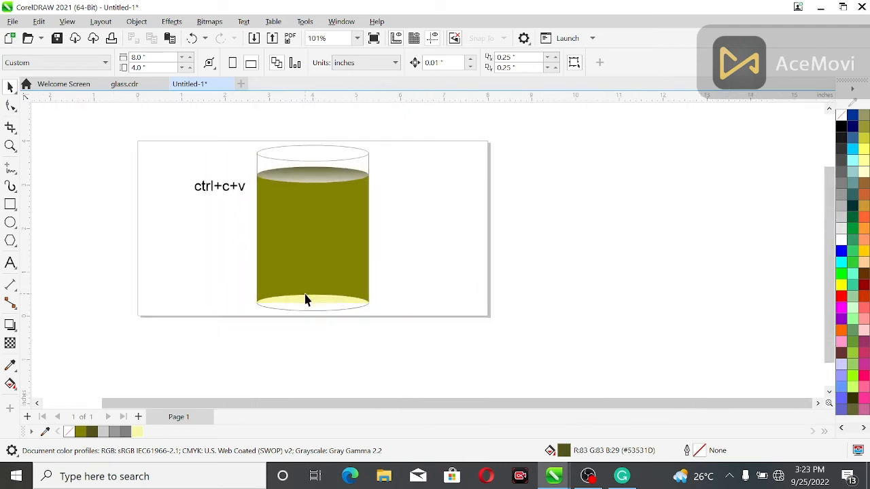
click(303, 311)
scroll(303, 309, up, 3)
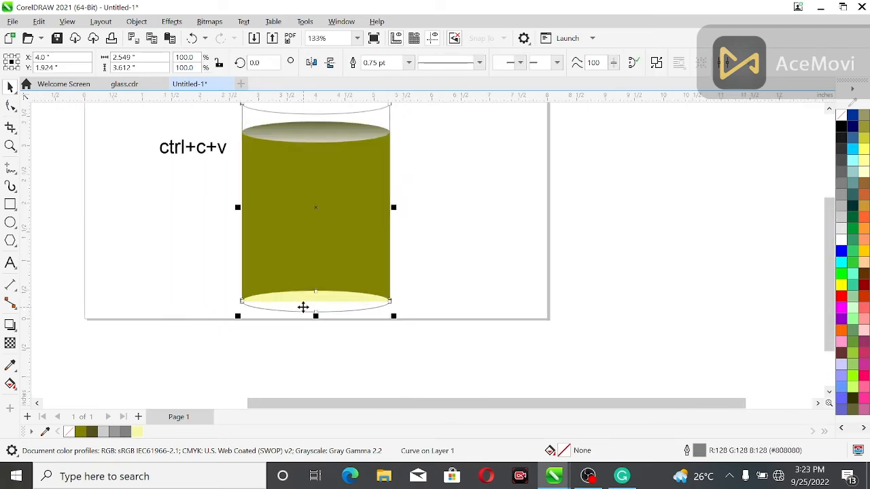
scroll(303, 307, up, 1)
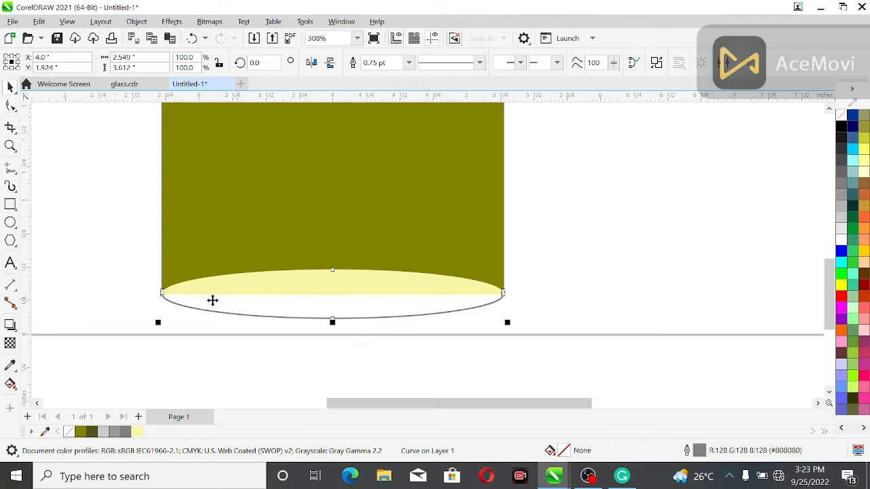
click(253, 320)
click(279, 316)
click(9, 106)
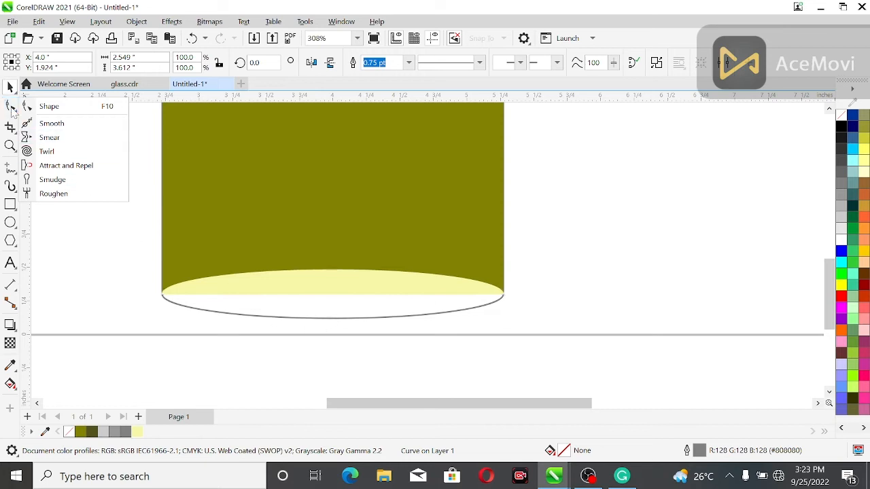
click(31, 106)
click(333, 318)
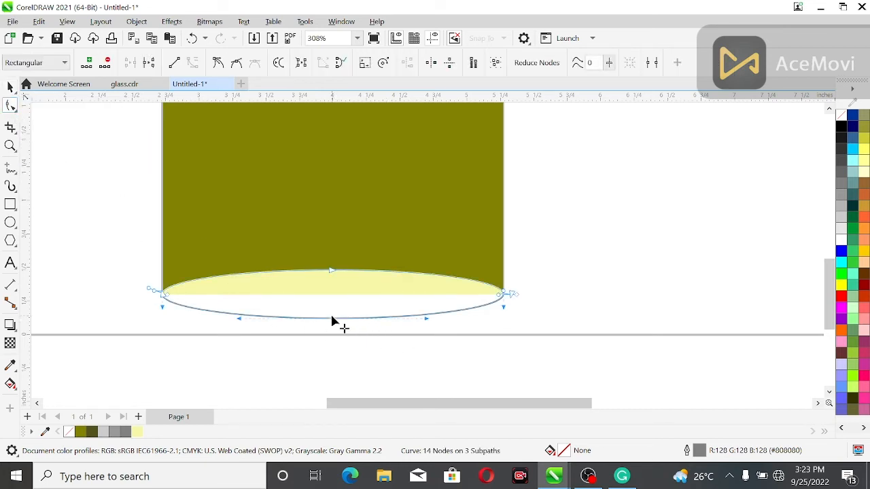
click(105, 62)
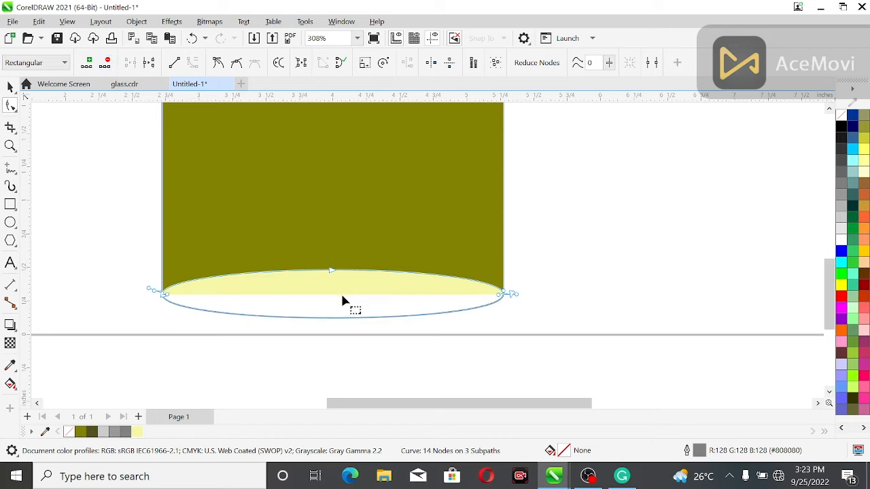
click(174, 63)
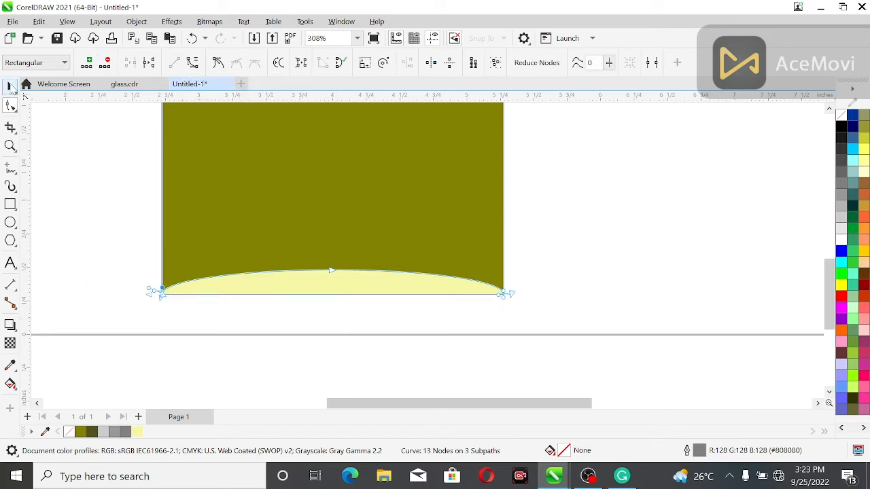
key(space)
click(66, 202)
scroll(206, 235, down, 4)
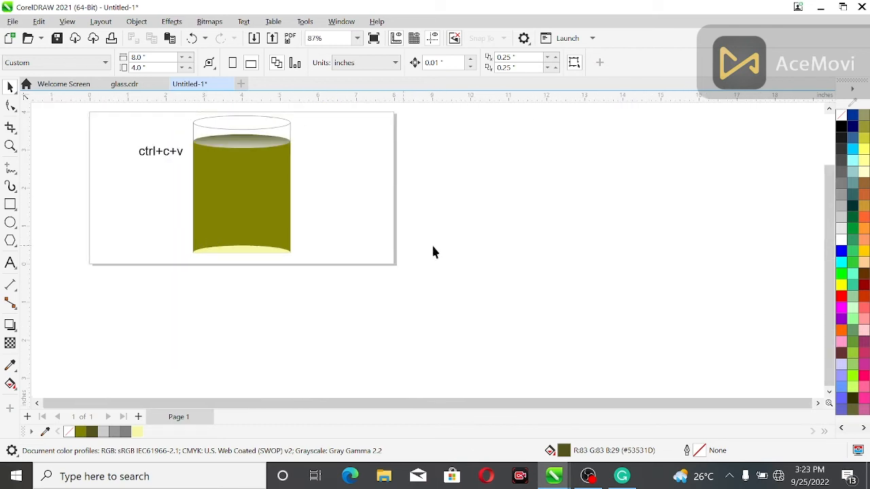
Draw an ellipse about 2.6 by 0.24 inches just below the glass's pale base and fill it with grey #B3B3B3.
scroll(834, 269, up, 2)
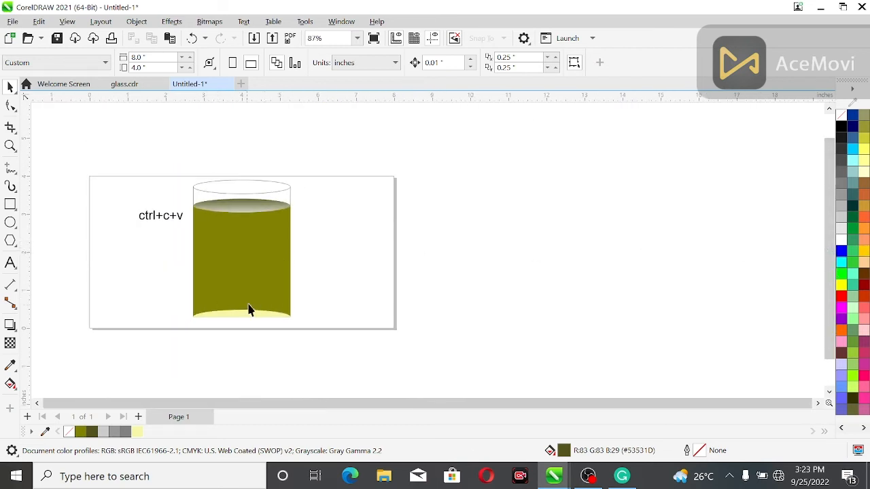
click(11, 222)
drag(193, 324, 292, 330)
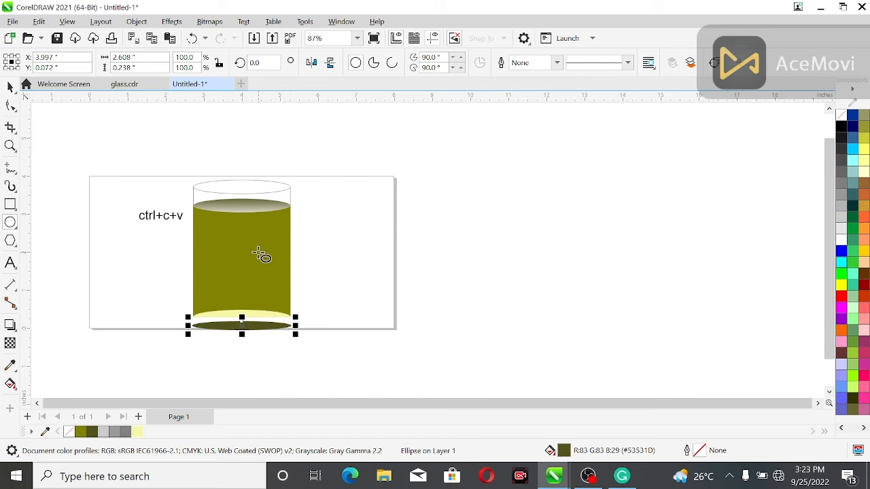
click(841, 206)
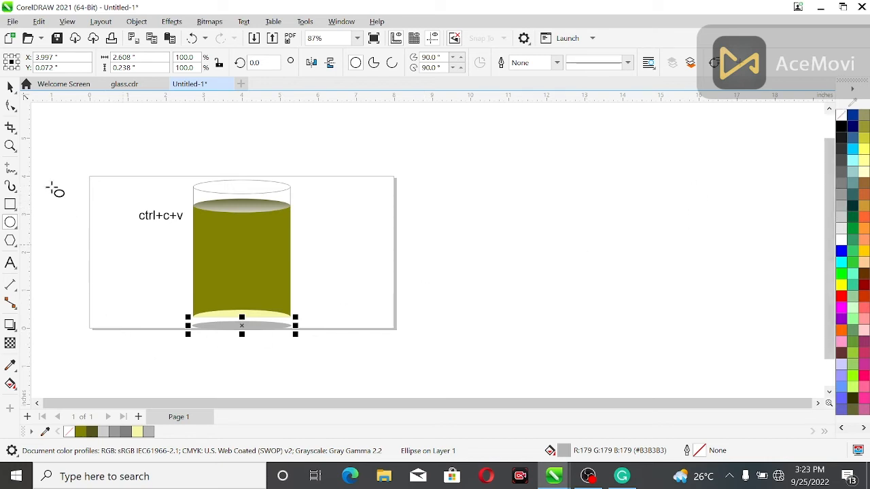
Stretch the grey ellipse upward to about 0.45 inches high and nudge it up under the pale base.
click(10, 86)
drag(241, 319, 242, 312)
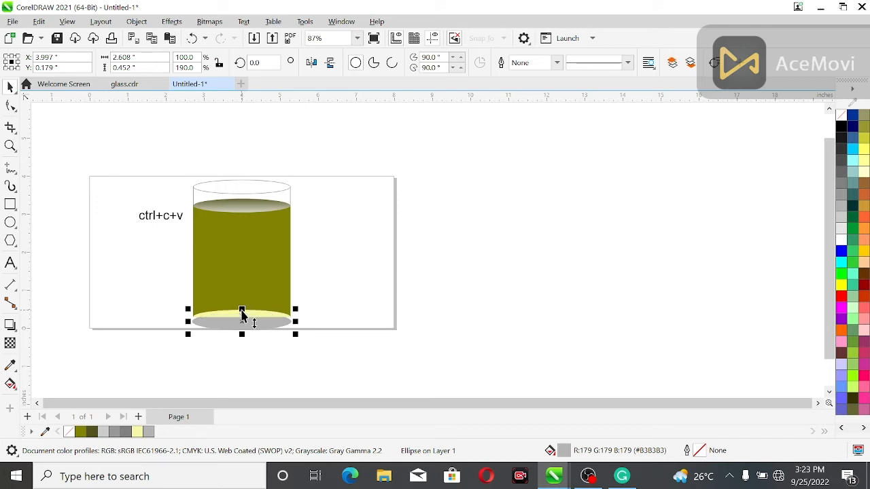
click(59, 142)
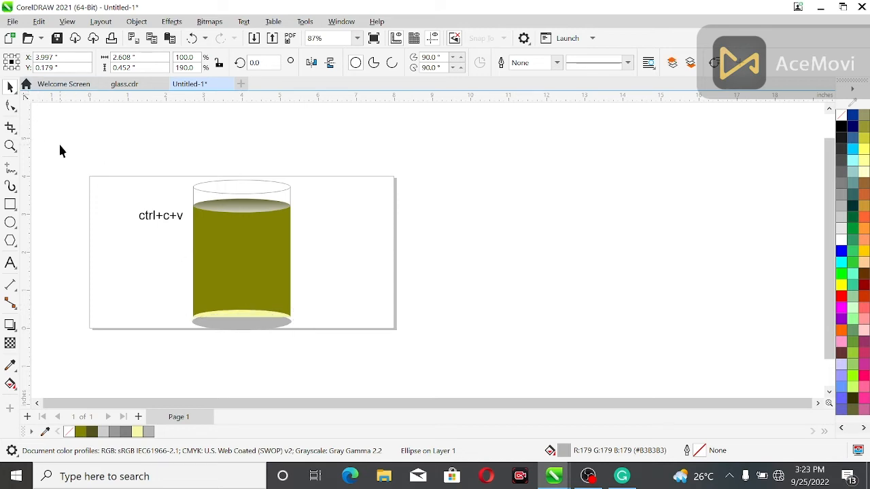
click(221, 330)
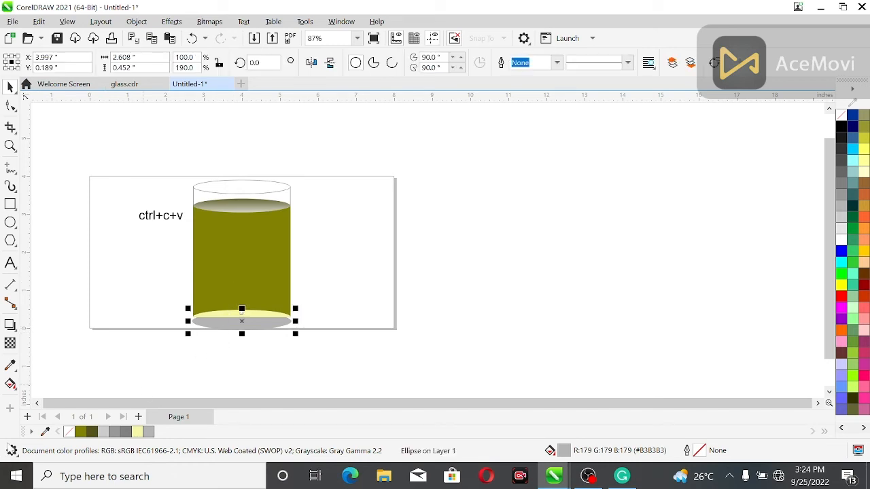
key(Up)
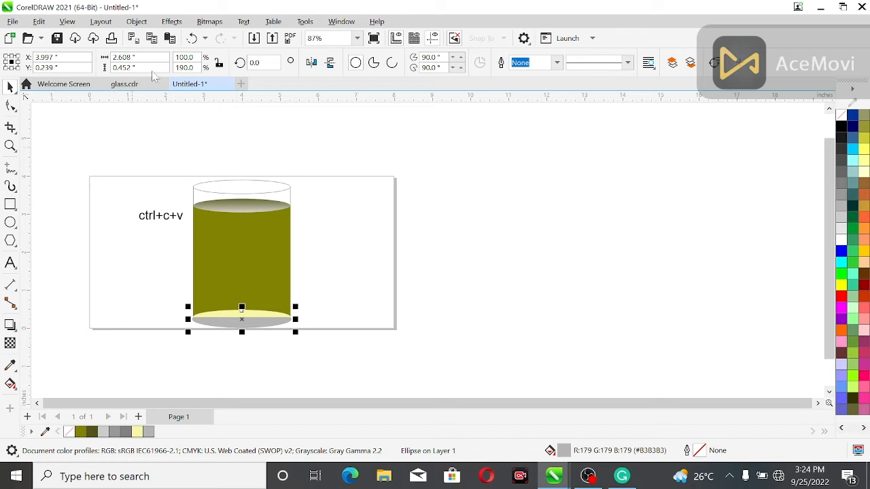
Delete the "ctrl+c+v" text beside the glass.
drag(95, 170, 191, 245)
key(Delete)
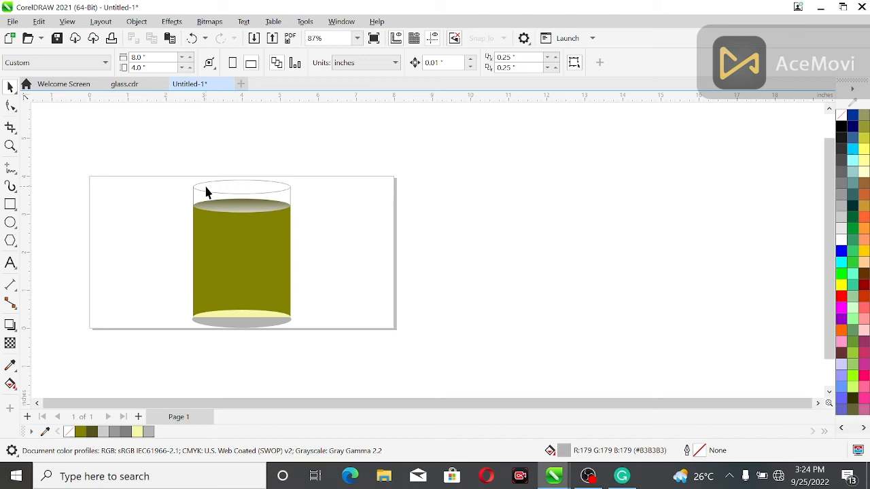
key(shift+F4)
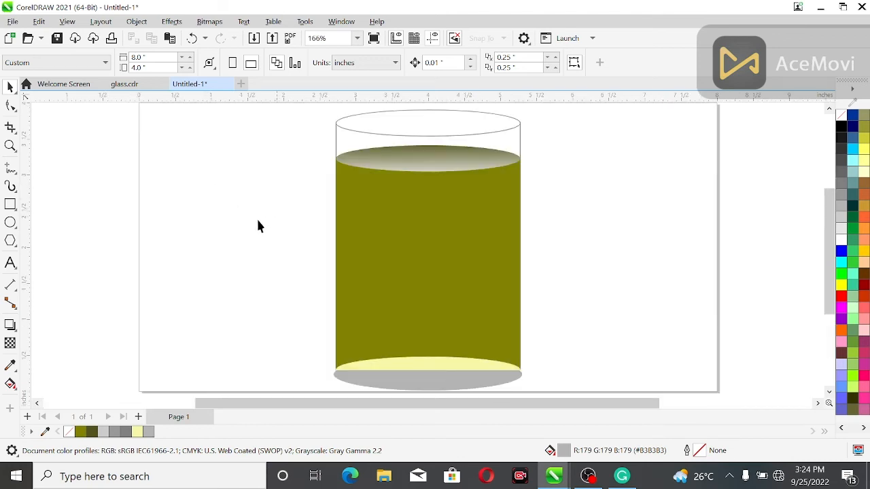
Nudge the grey ellipse up slightly and narrow it symmetrically to about 2.565 inches to match the glass's width.
click(10, 145)
drag(130, 298, 613, 376)
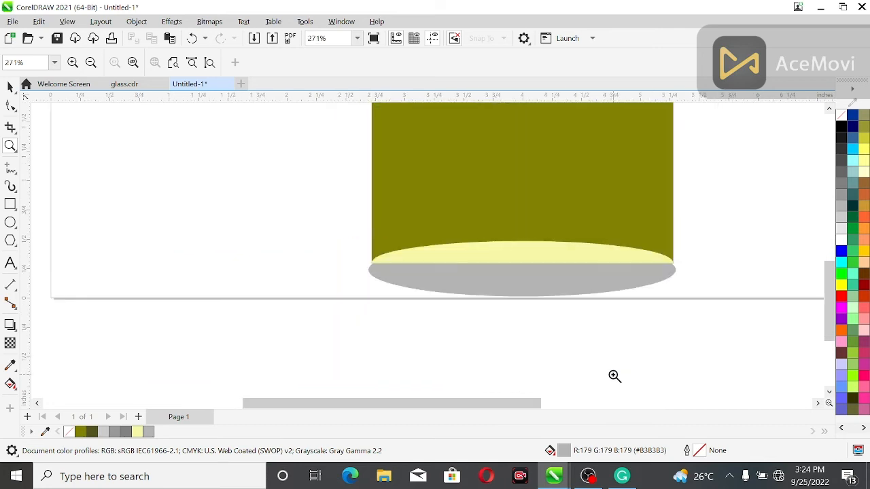
click(10, 87)
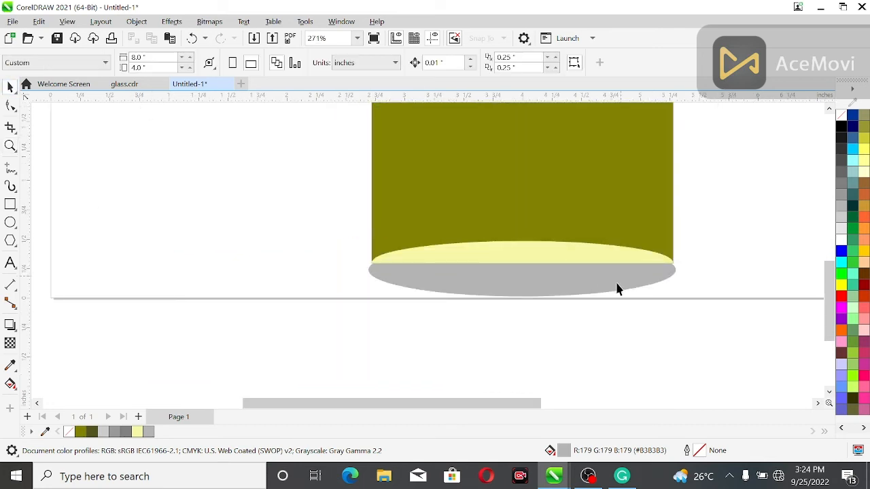
click(589, 283)
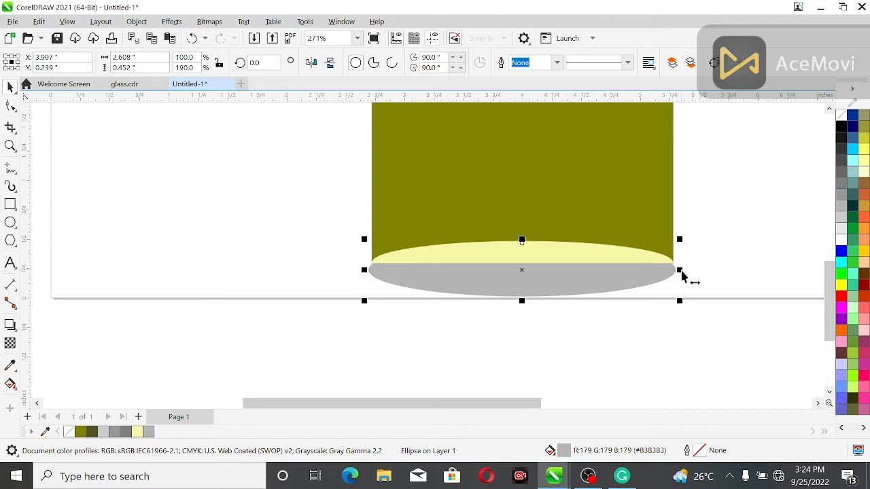
key(Up)
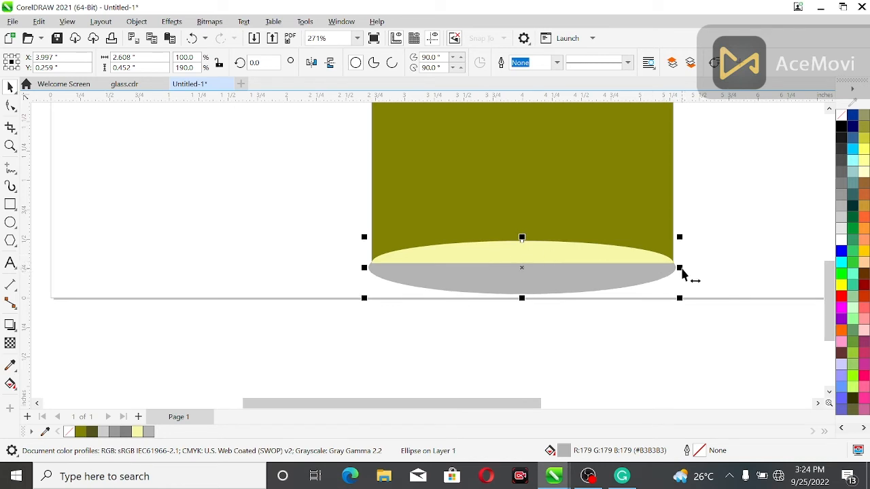
drag(682, 269, 680, 270)
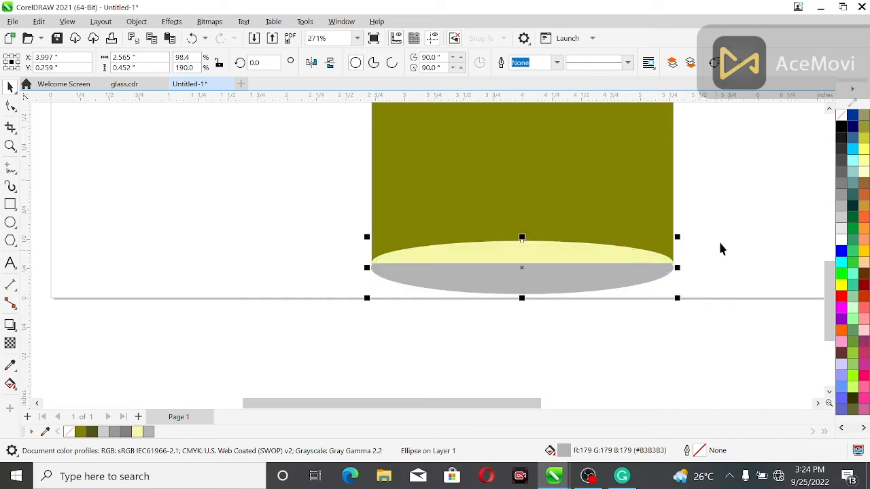
Reduce the grey ellipse's height to about 0.37 inches from above and nudge it up against the pale base's straight edge.
key(Up)
key(Up)
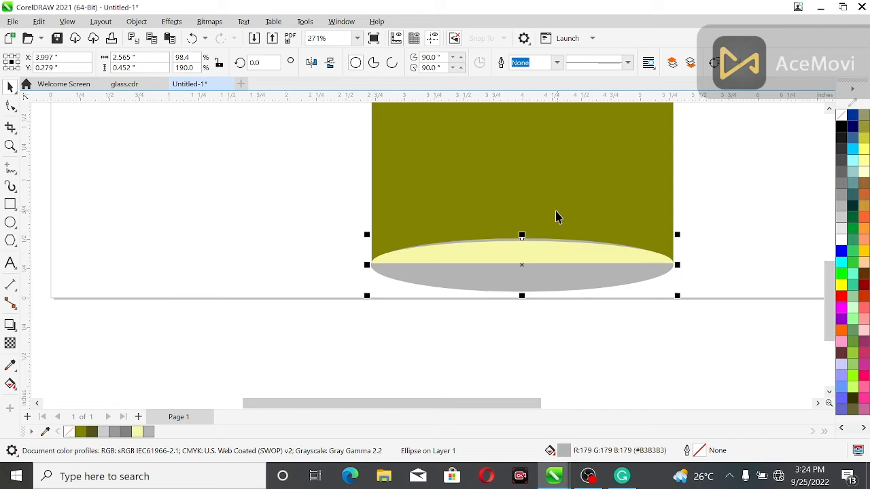
drag(519, 234, 519, 243)
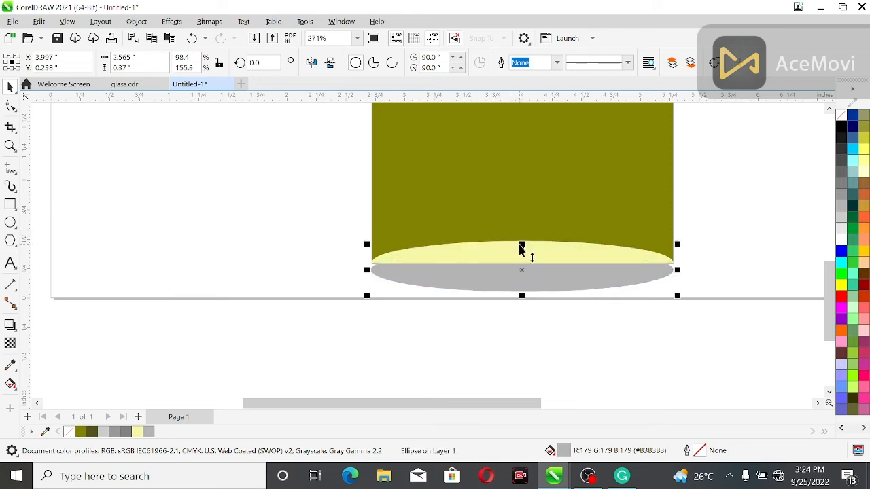
click(313, 200)
click(521, 285)
key(Up)
key(Up)
key(Up)
key(Up)
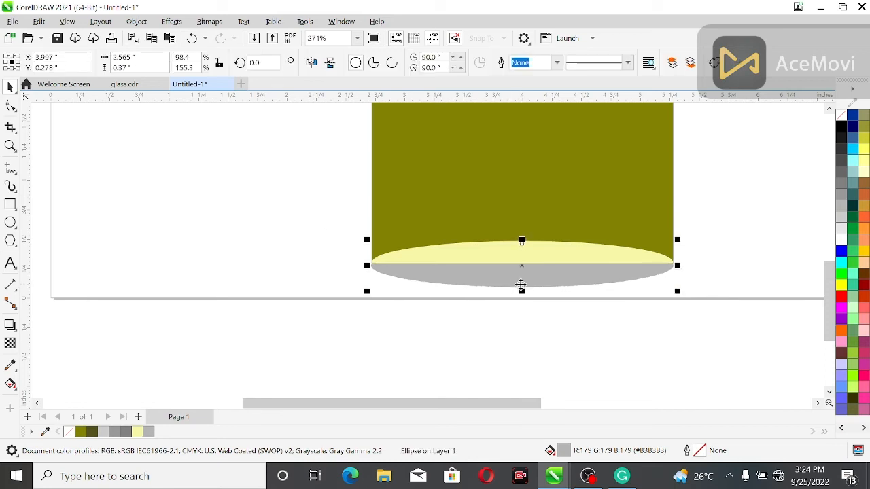
Align the grey ellipse's centre horizontally with the olive liquid body and deselect both.
key(Right)
click(419, 283)
click(419, 274)
shift+click(376, 157)
key(c)
click(214, 227)
Nudge the centred grey ellipse up one 0.01-inch increment so its ends meet the pale base's corners.
scroll(558, 293, up, 2)
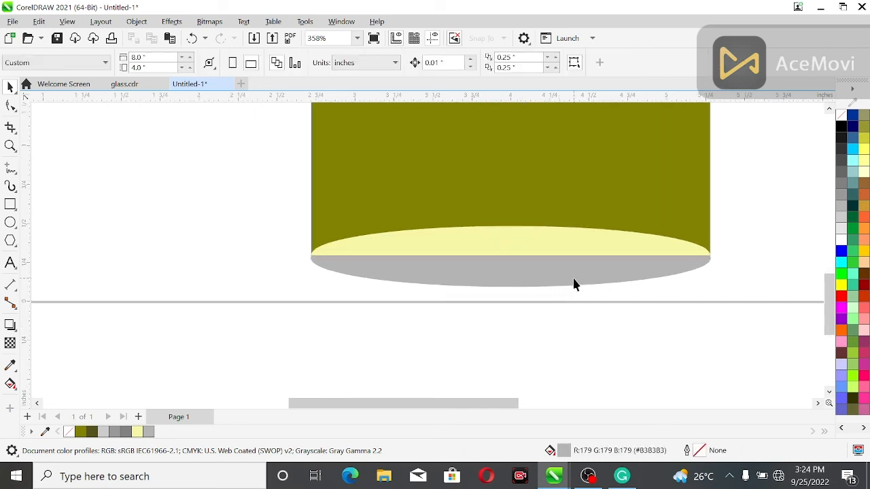
click(564, 279)
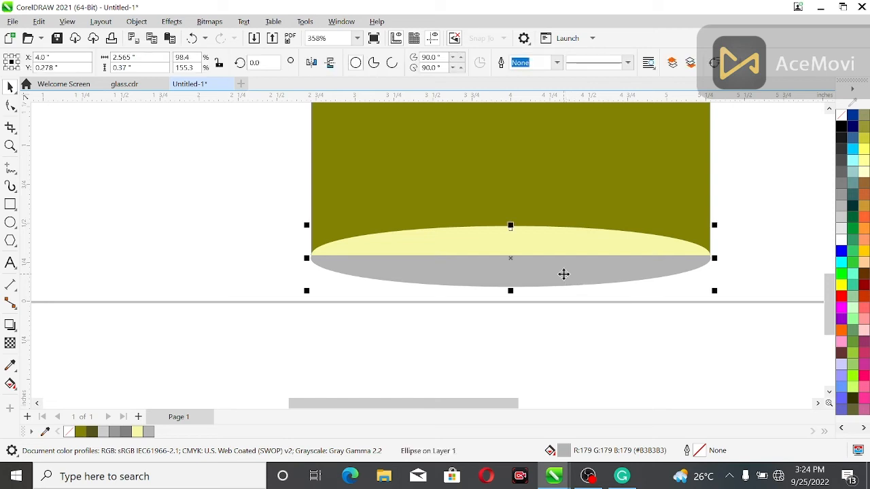
key(Up)
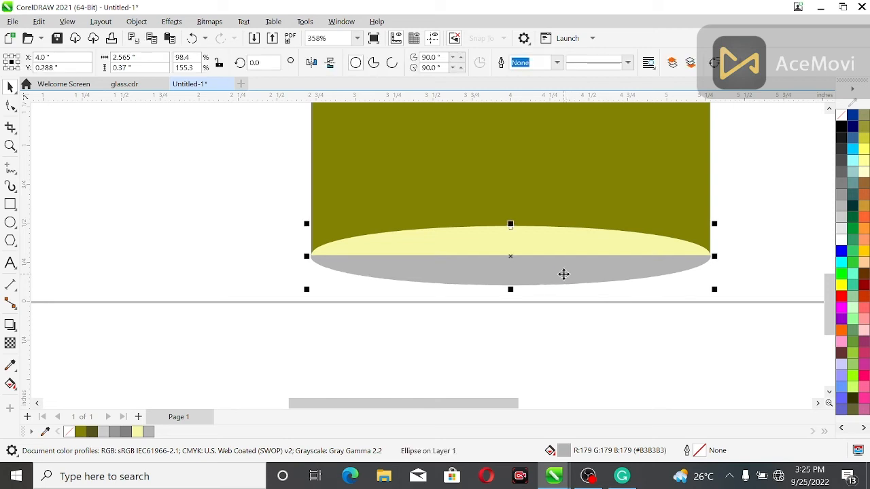
Fill the grey bottom ellipse with light yellow (#FFFF66).
click(530, 328)
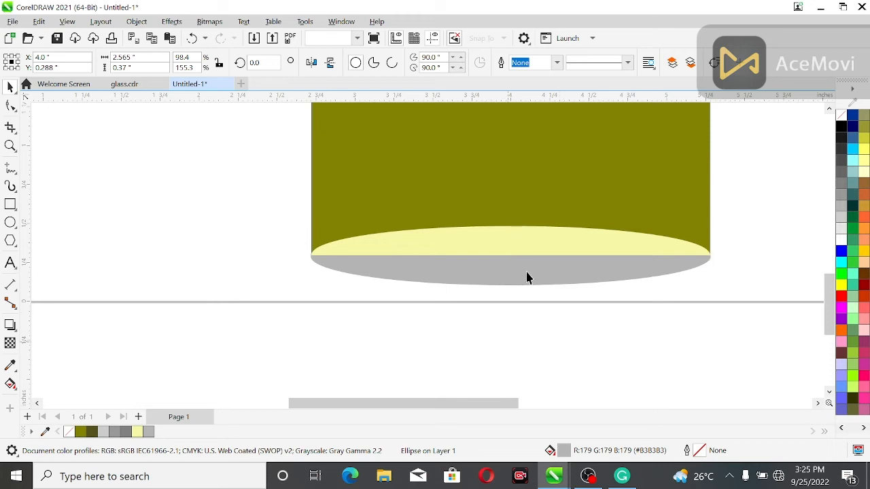
click(536, 266)
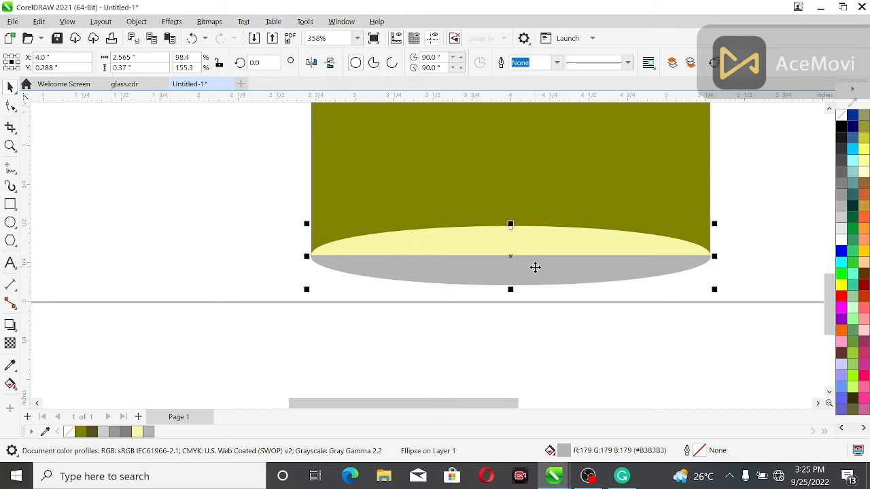
click(863, 150)
scroll(772, 235, down, 5)
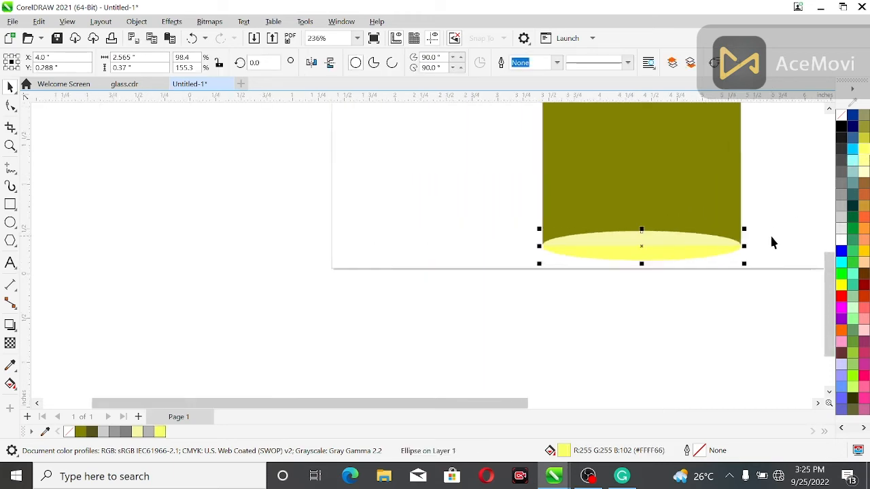
drag(553, 403, 610, 406)
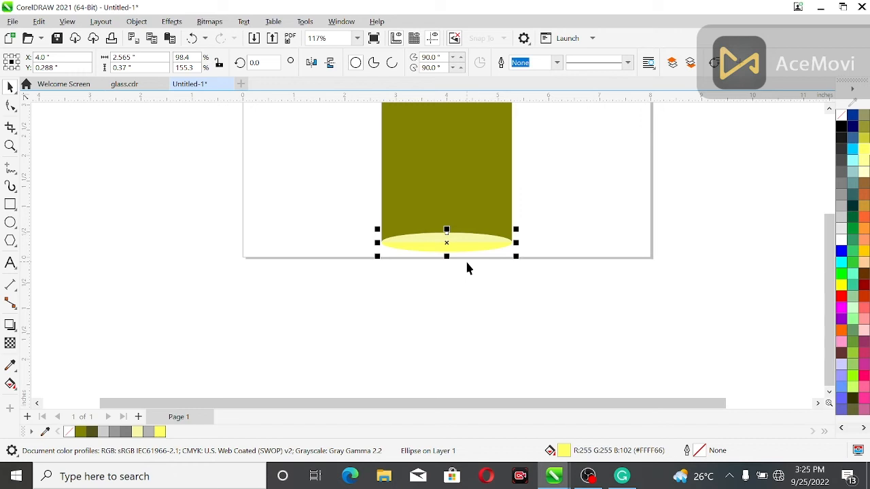
key(g)
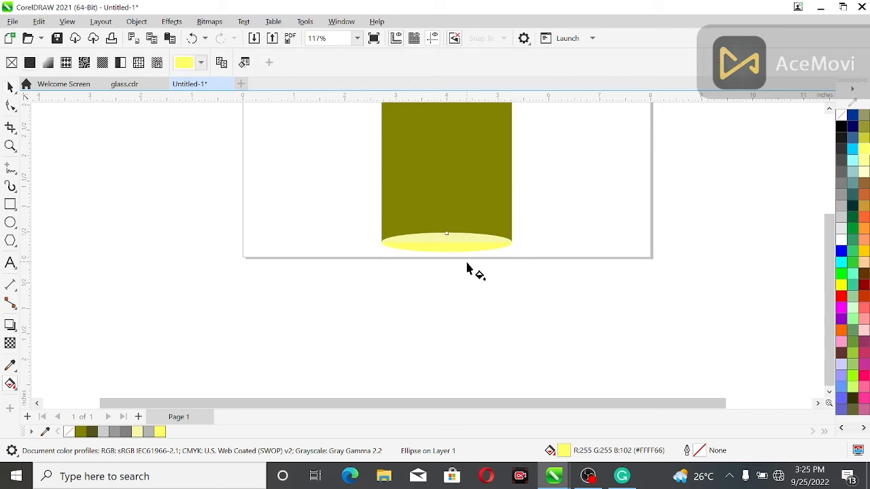
drag(444, 235, 445, 250)
click(445, 251)
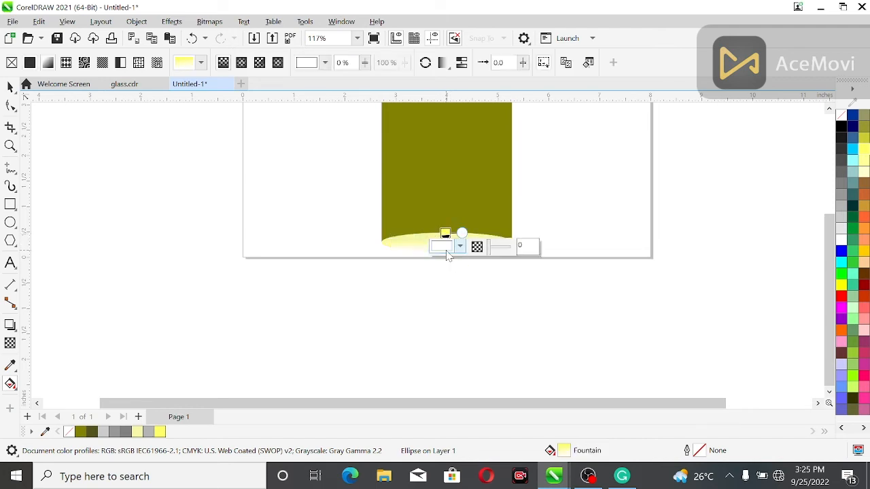
click(289, 242)
click(446, 250)
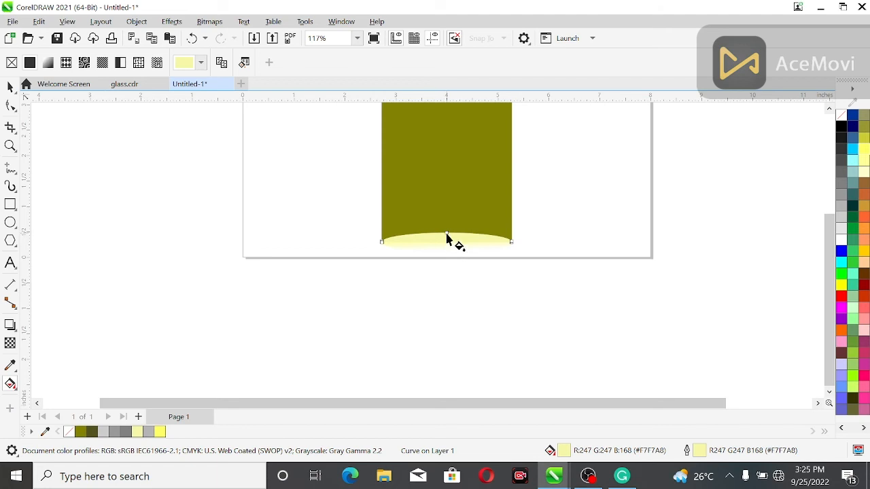
click(447, 247)
click(445, 245)
click(327, 201)
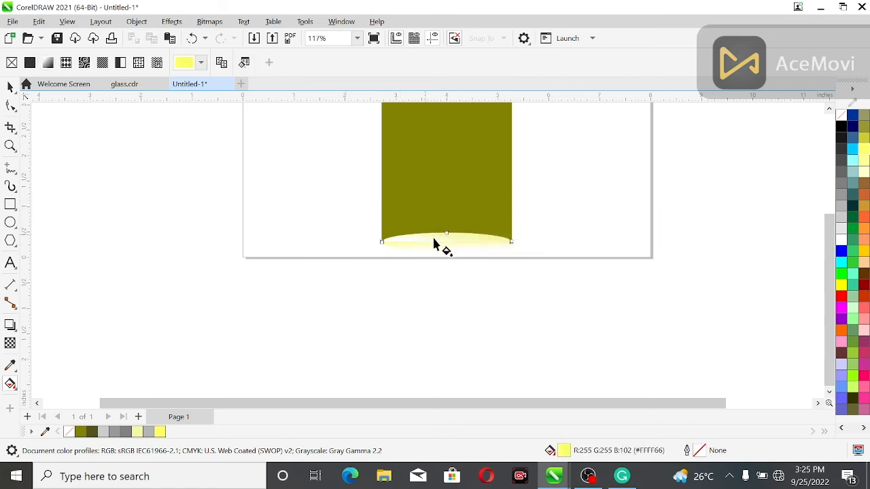
scroll(452, 240, up, 3)
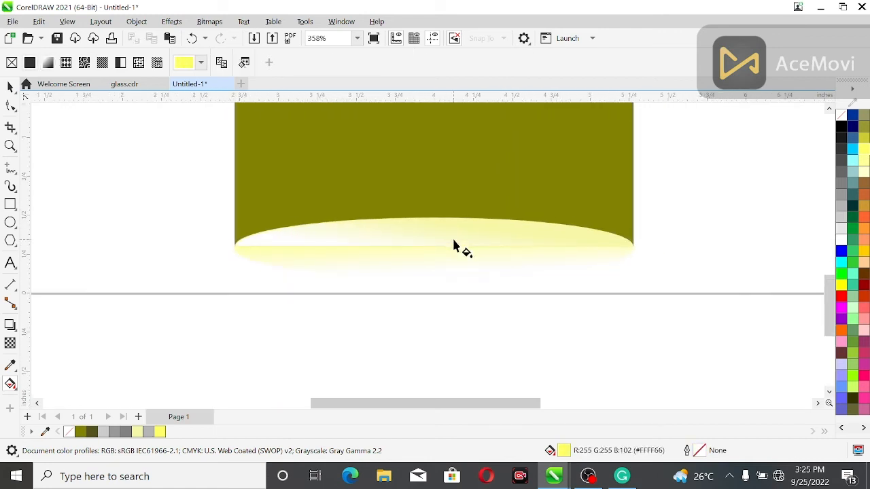
scroll(454, 246, up, 1)
click(426, 257)
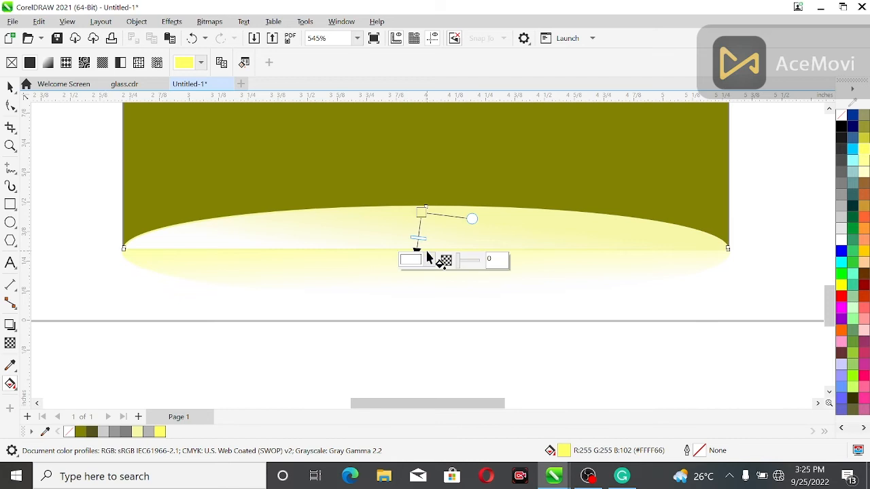
key(ctrl+z)
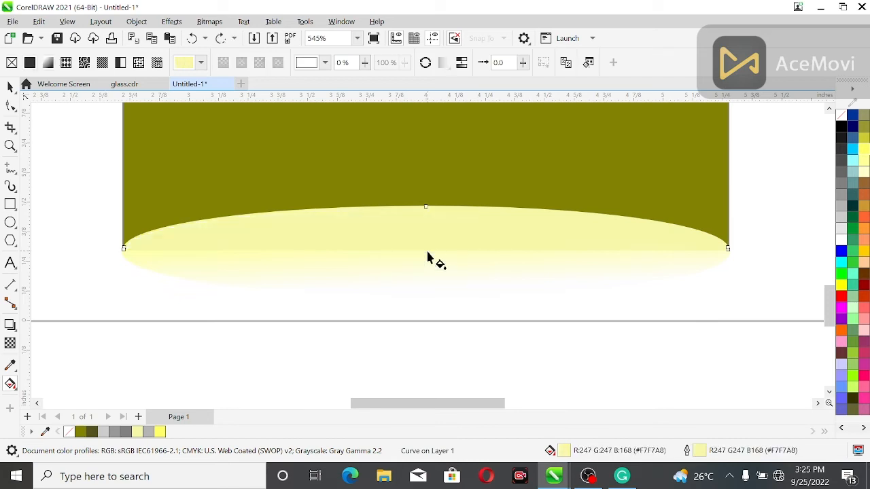
click(427, 257)
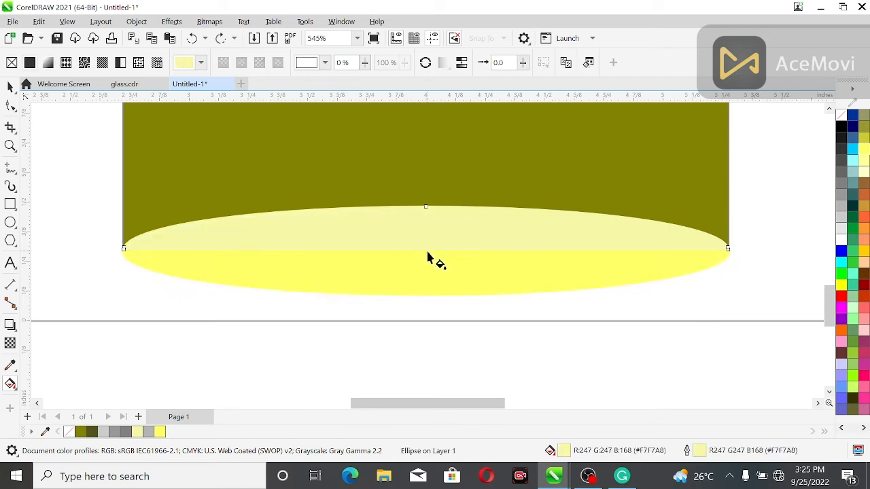
Apply a vertical fountain fill to the pale base, with its lower end colour sampled from the yellow bottom ellipse.
drag(425, 207, 427, 293)
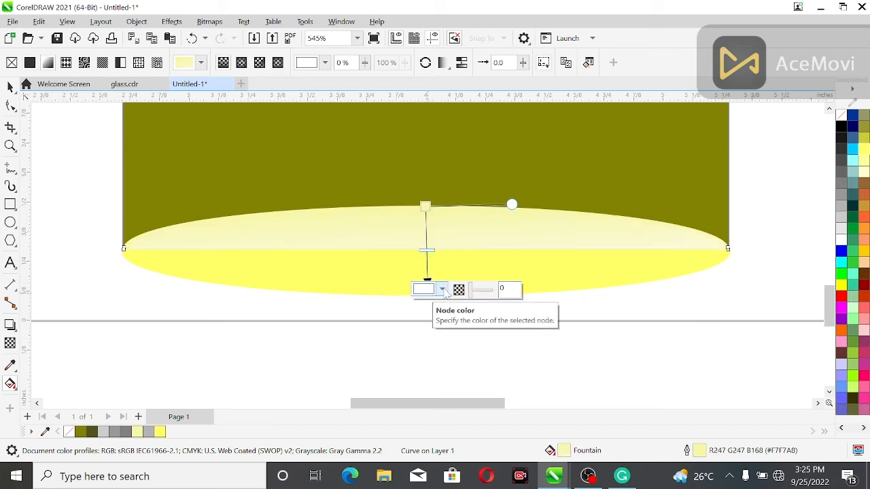
click(443, 290)
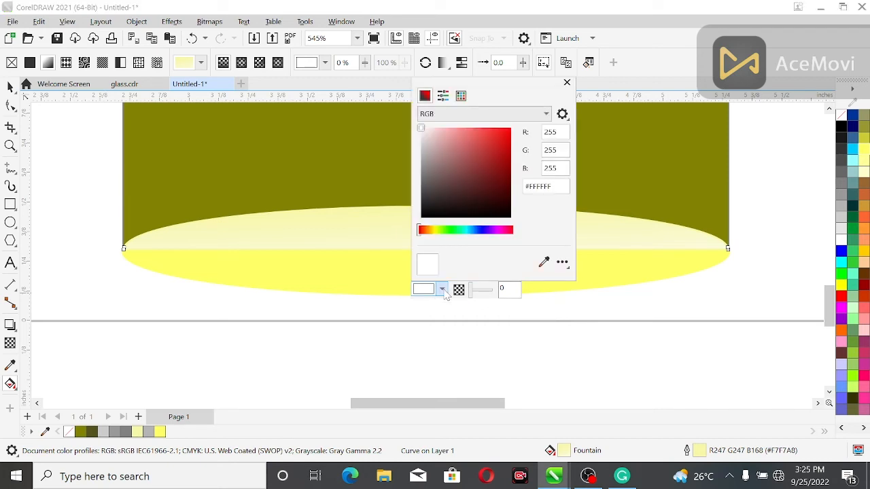
click(545, 266)
click(315, 270)
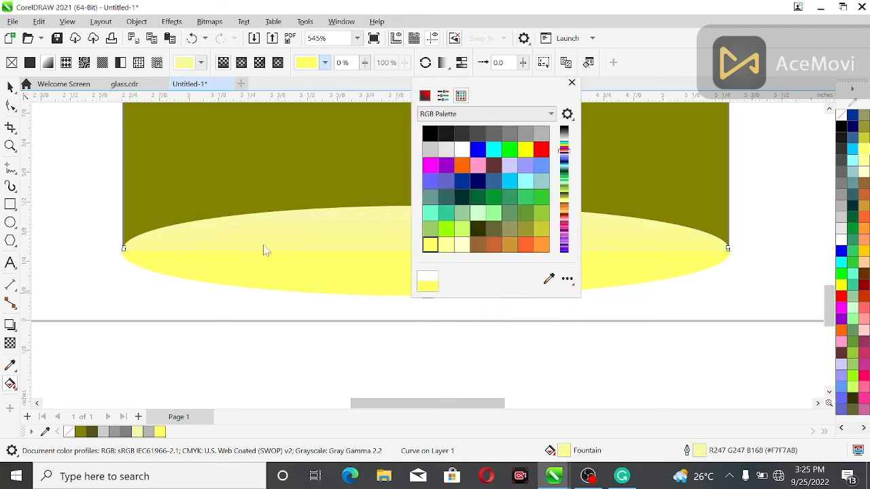
click(12, 89)
key(Escape)
scroll(321, 216, down, 8)
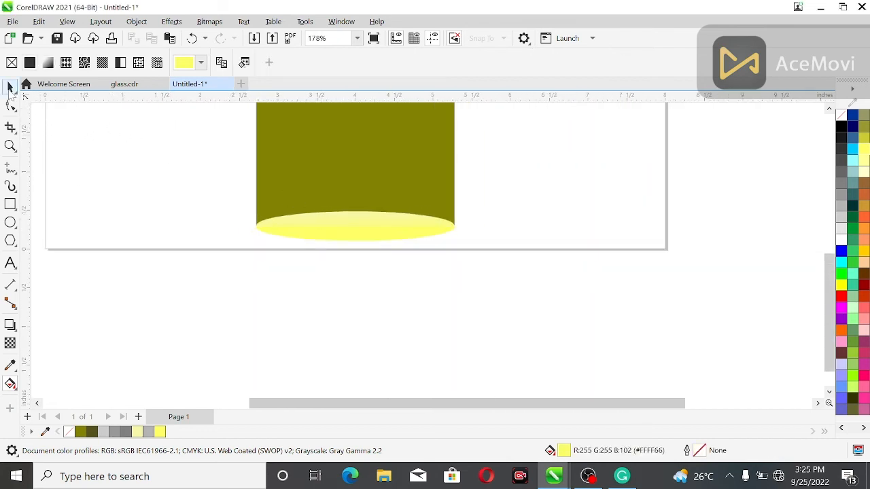
click(11, 88)
Enlarge the whole row of five ice cubes to about 2.491 by 0.628 inches and place it across the liquid's surface inside the glass.
drag(825, 269, 825, 219)
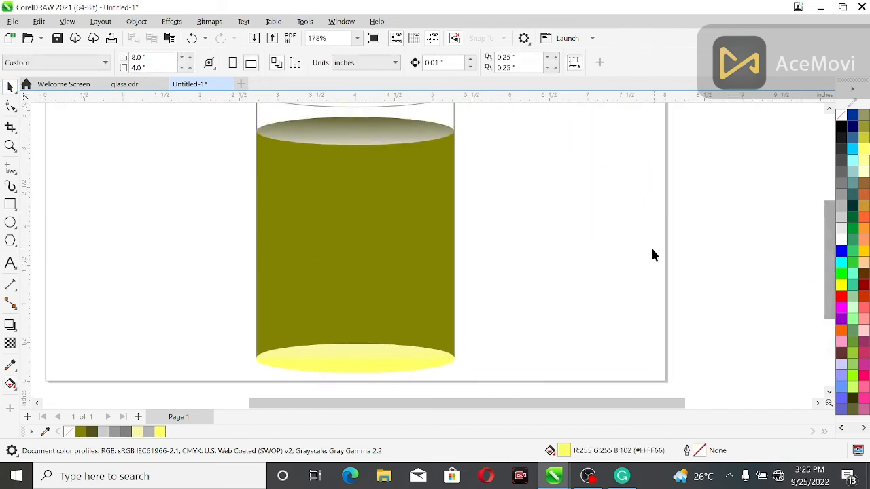
scroll(651, 247, down, 2)
scroll(652, 251, down, 1)
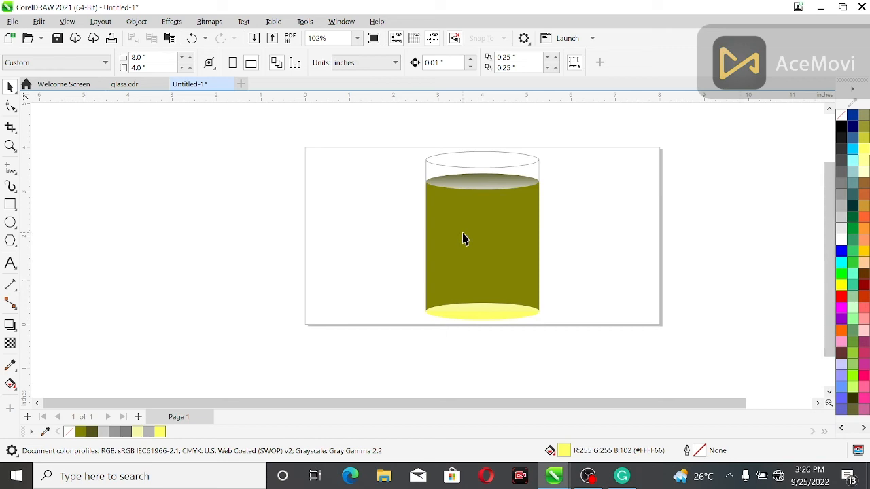
scroll(463, 238, up, 3)
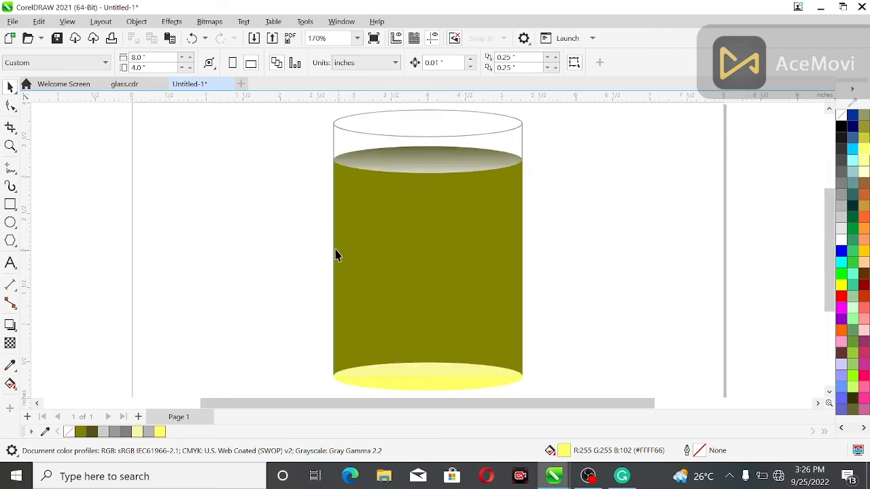
drag(275, 122, 379, 200)
click(327, 142)
click(251, 131)
click(316, 145)
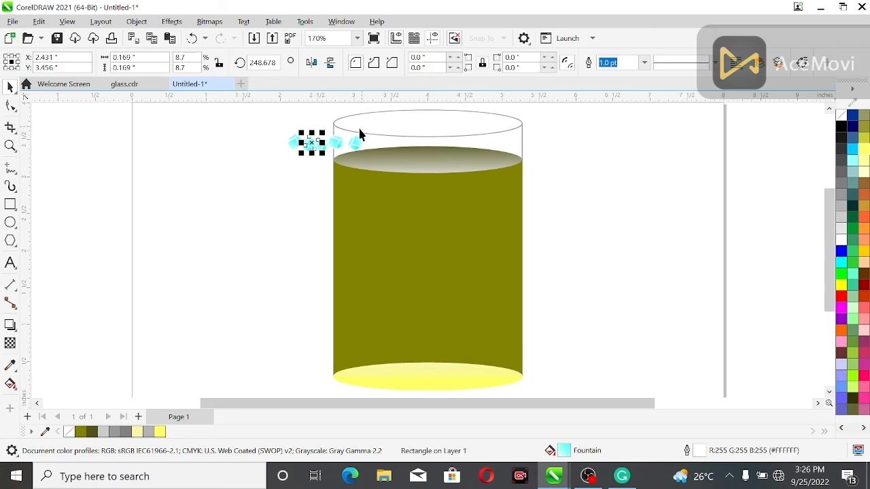
drag(260, 121, 375, 173)
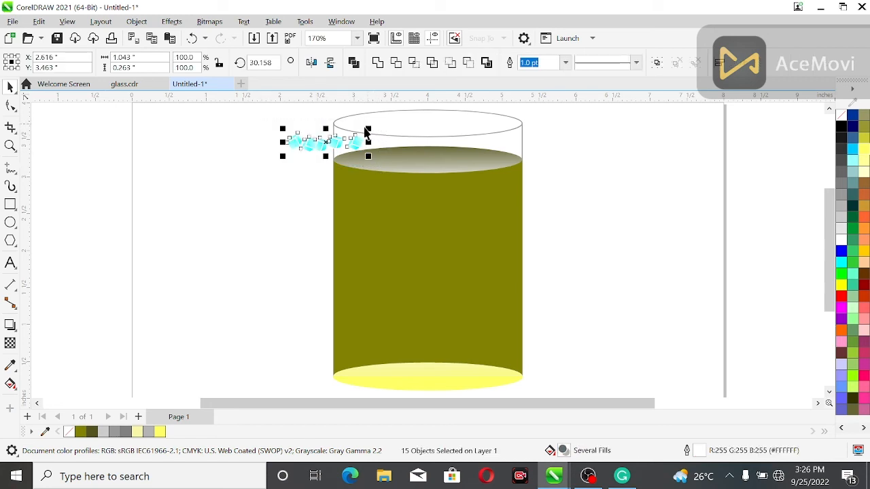
drag(367, 134, 441, 127)
drag(329, 145, 424, 149)
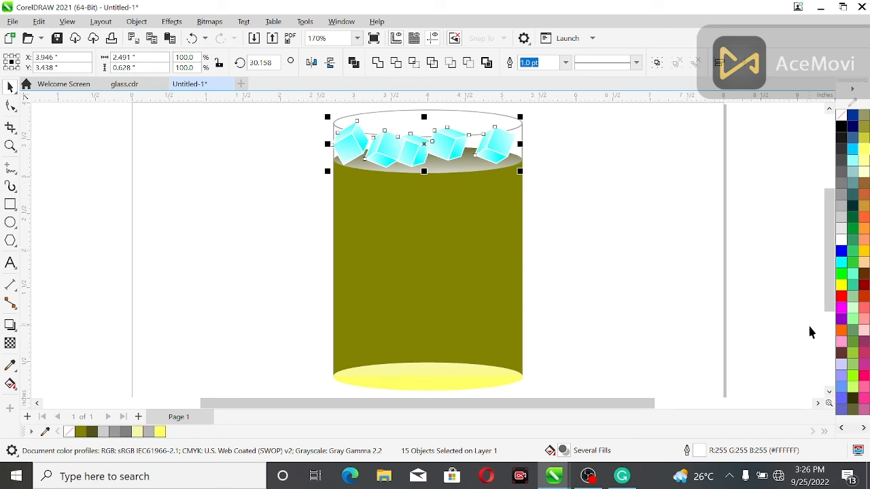
Nudge the ice cubes down about 0.18 inches so they overlap the front edge of the liquid's surface.
key(Down)
key(Down)
key(Down)
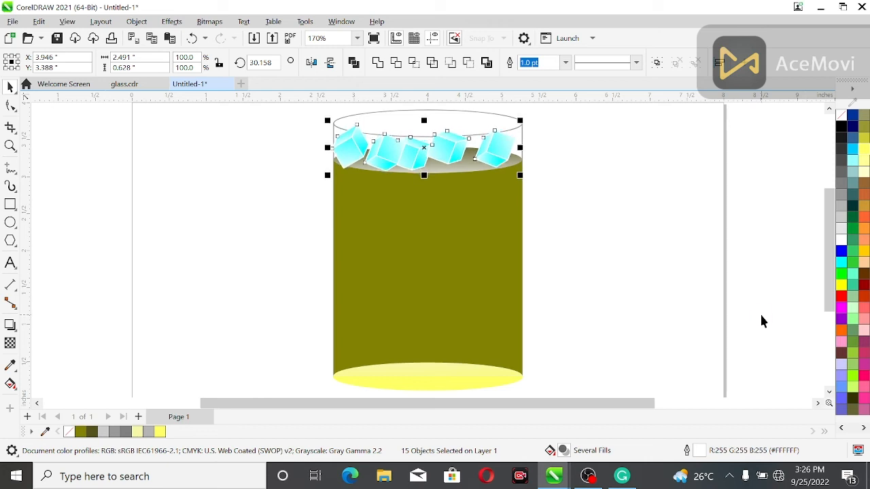
key(Down)
key(Down)
key(Down)
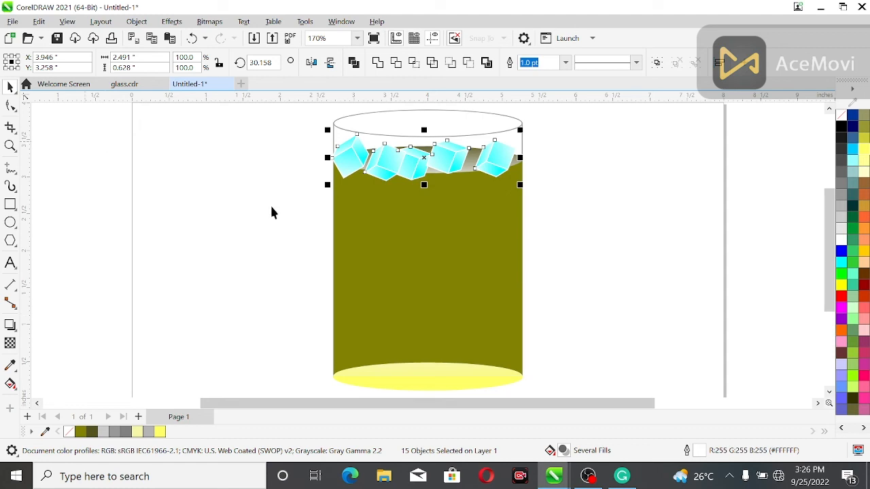
Apply a uniform transparency of 10 to the olive liquid body.
click(381, 245)
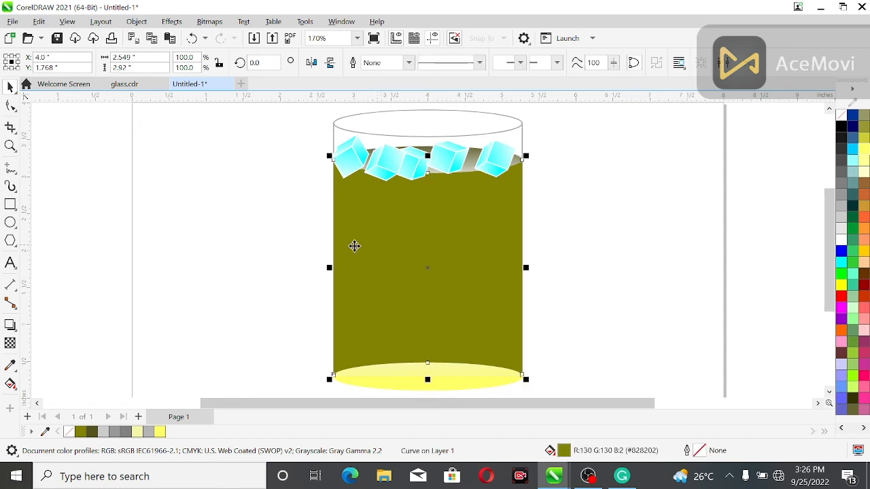
click(11, 344)
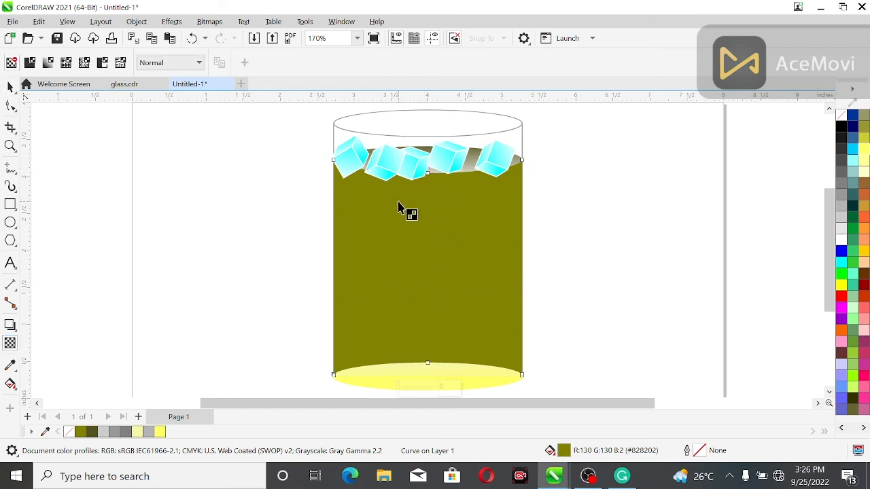
drag(400, 393, 403, 391)
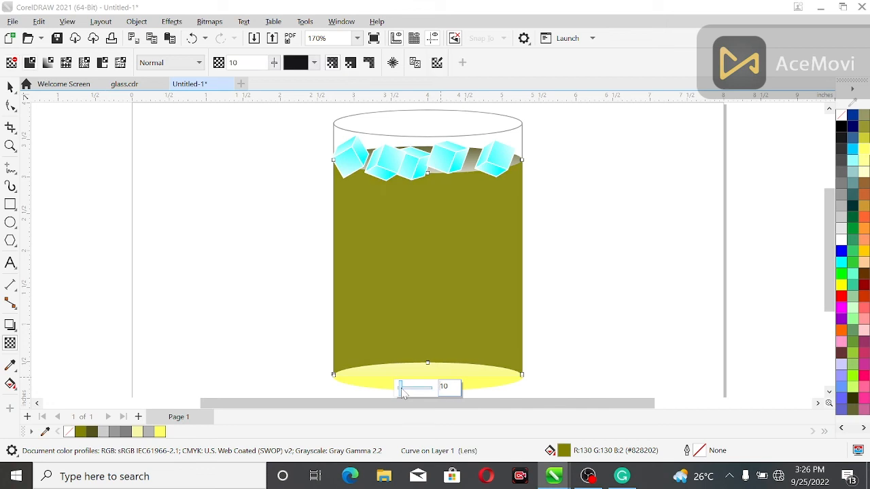
click(10, 87)
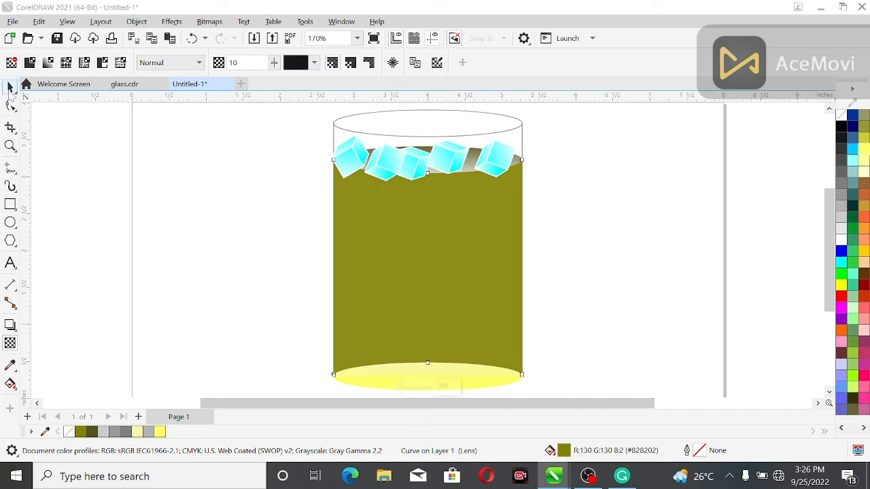
Select only the ice cube pieces and send them back behind the olive liquid body.
click(406, 170)
drag(298, 132, 534, 189)
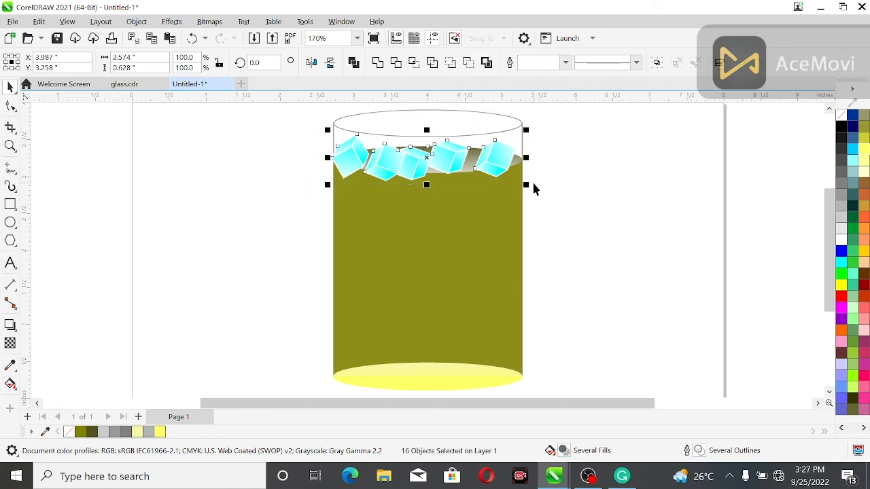
click(304, 122)
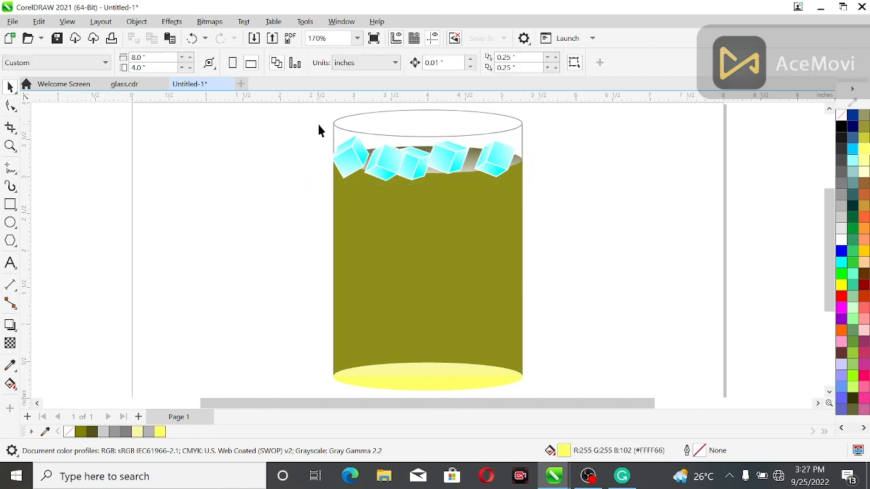
drag(312, 110, 520, 187)
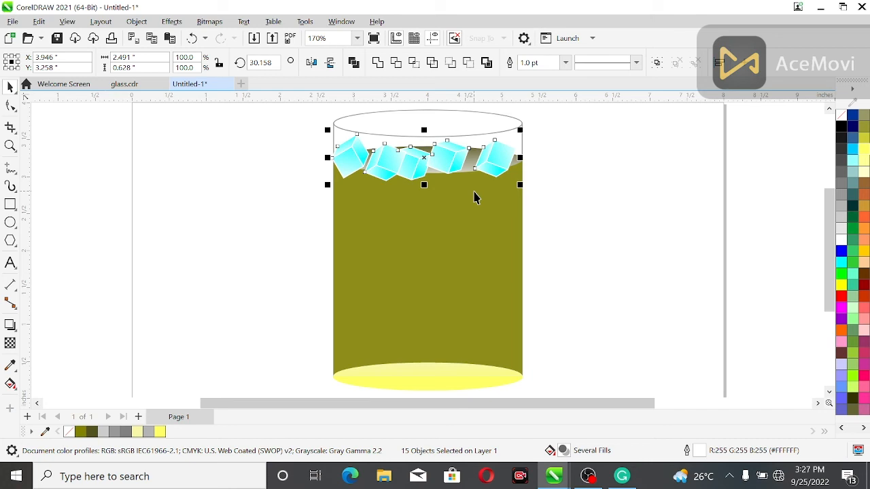
key(ctrl+Page_Down)
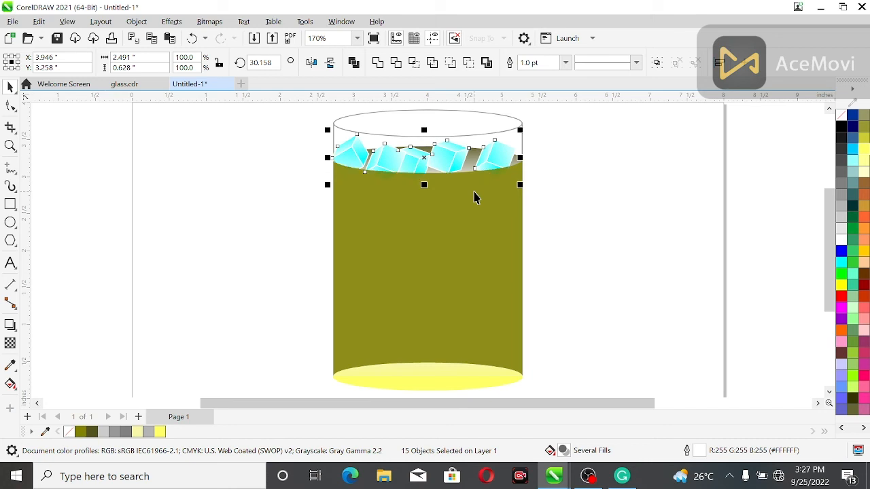
Nudge the ice cubes 0.05 inches to the right to centre them in the glass and deselect them.
key(Right)
key(Right)
key(Right)
key(Right)
key(Right)
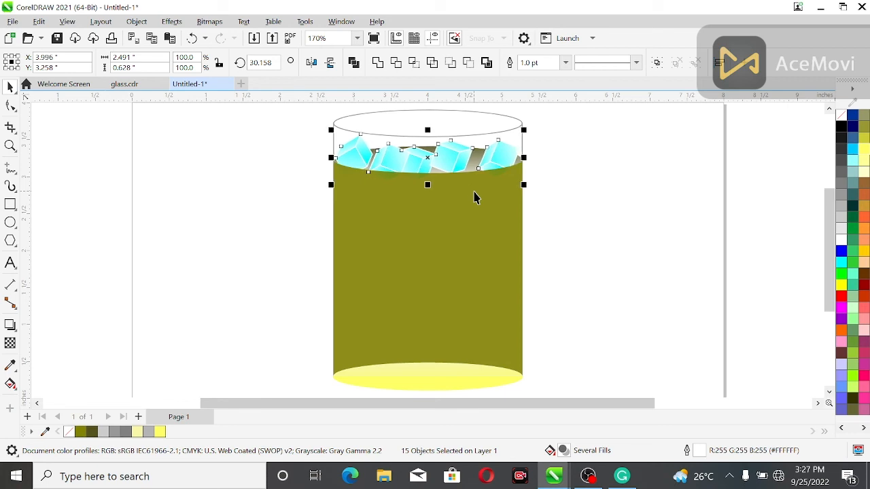
click(58, 127)
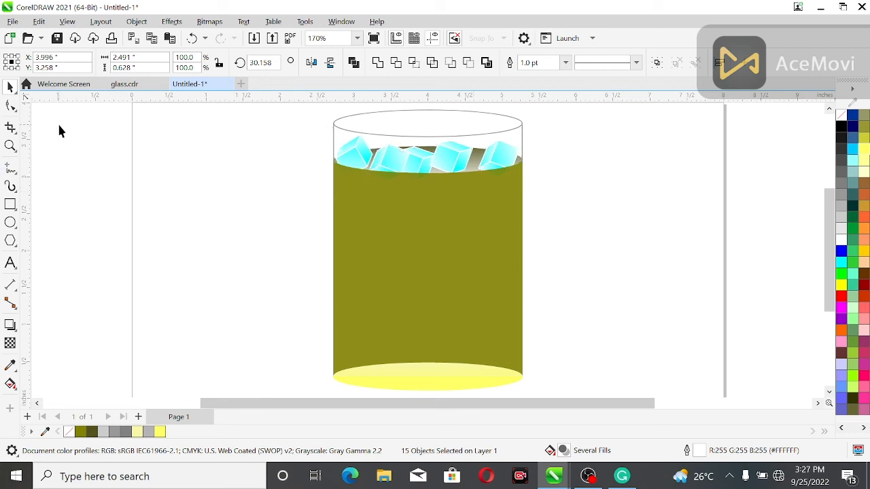
Set the olive liquid body's uniform transparency to 22 and deselect it.
click(427, 184)
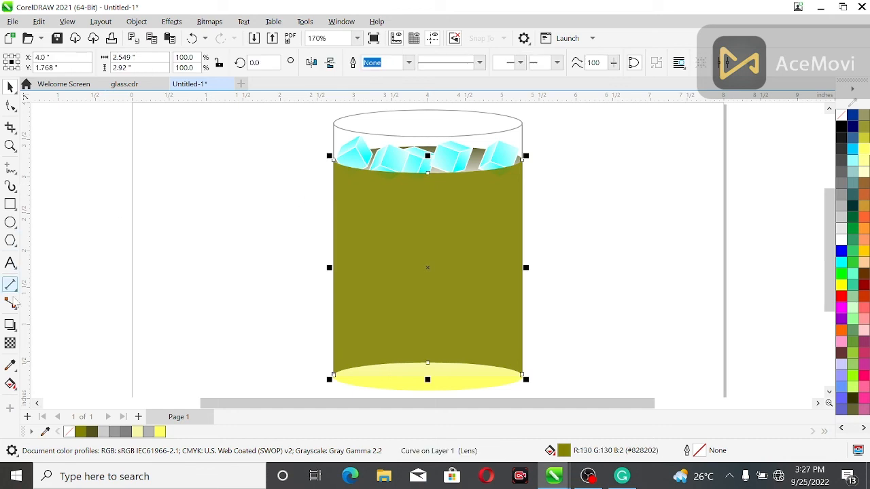
click(10, 343)
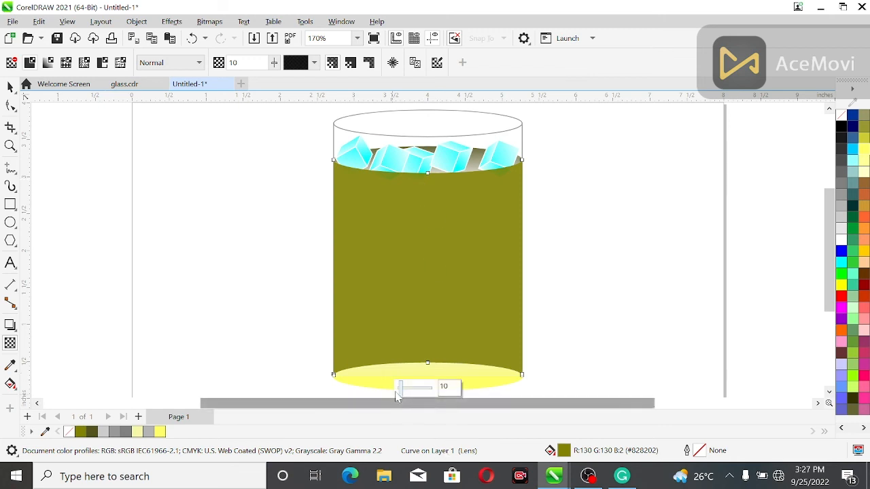
drag(401, 388, 408, 393)
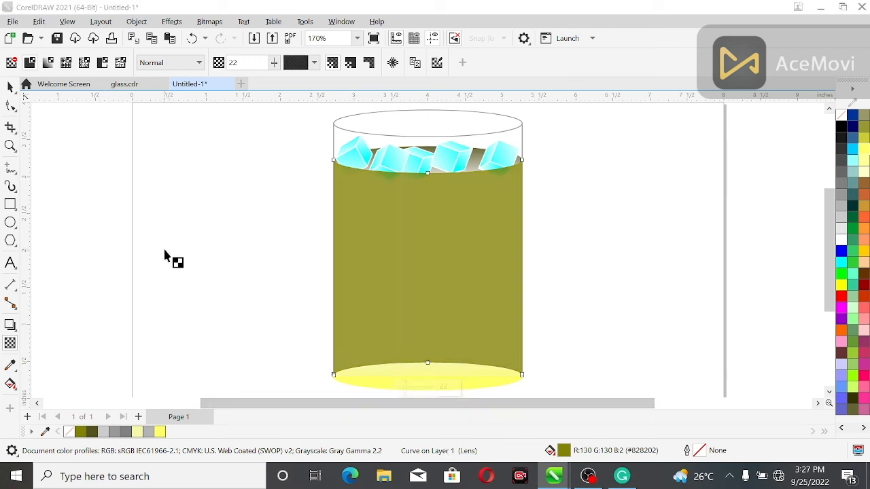
click(8, 88)
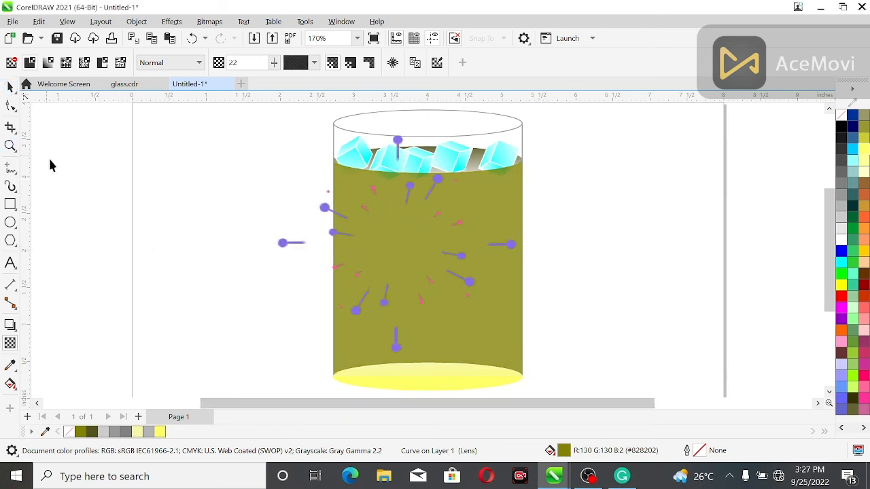
click(289, 221)
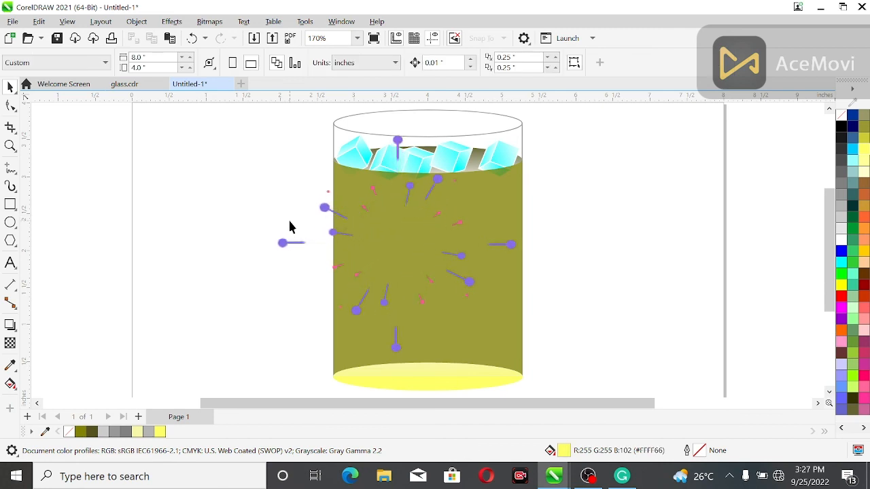
scroll(290, 226, down, 1)
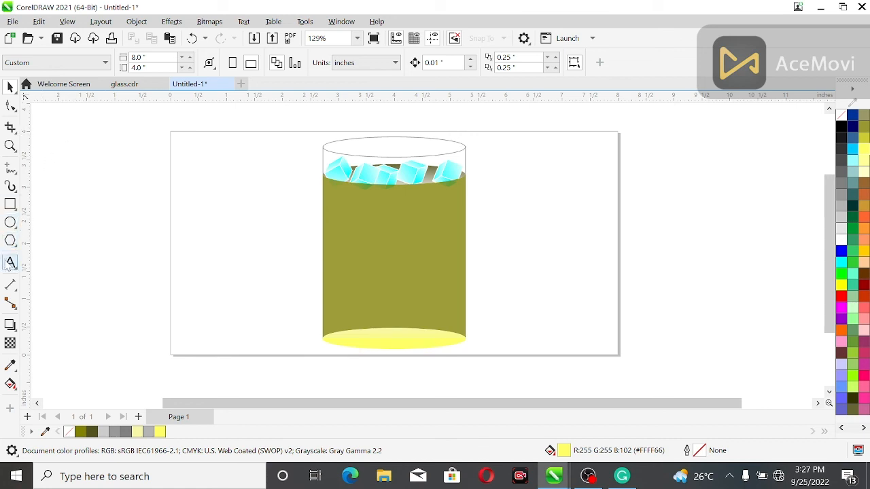
Add two separate lines of Arial text reading "ice cubes video is already uploaded" and "check description box" over the page's lower left.
click(10, 264)
click(60, 247)
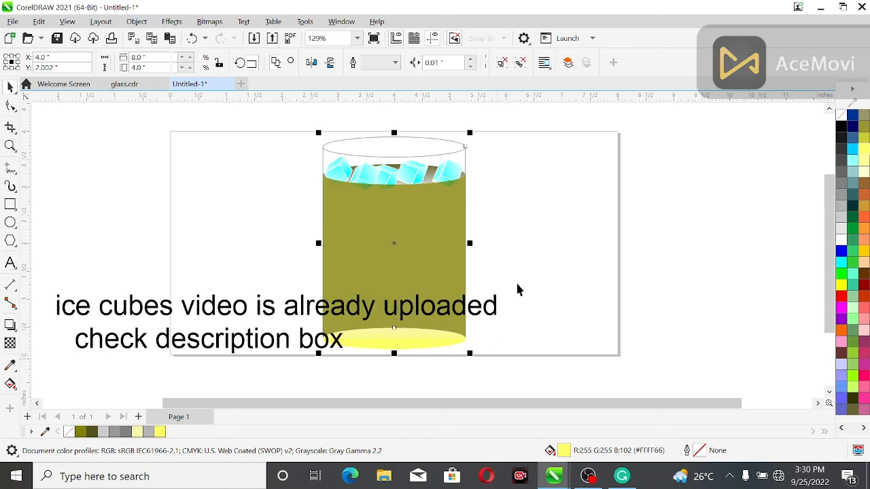
Scale the grouped glass about its centre to about 75.7 percent and move it to the page's upper right area.
click(373, 159)
drag(318, 134, 335, 158)
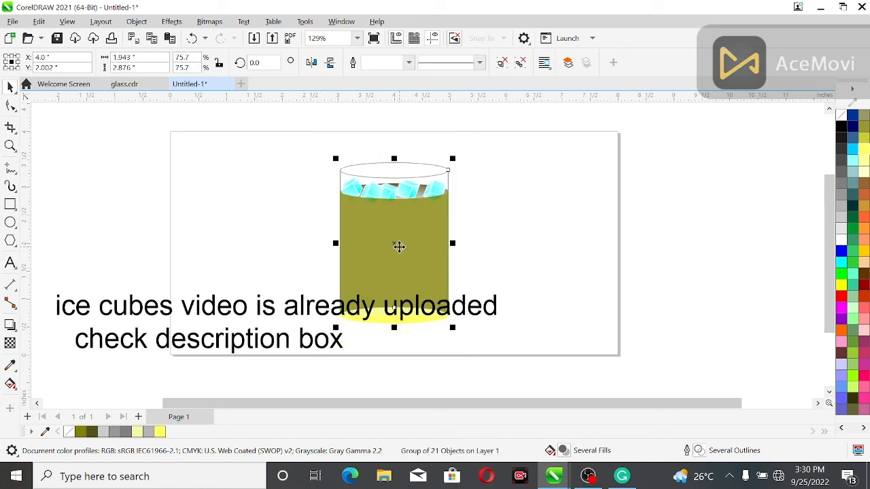
drag(408, 239, 567, 217)
click(278, 318)
drag(278, 324, 275, 274)
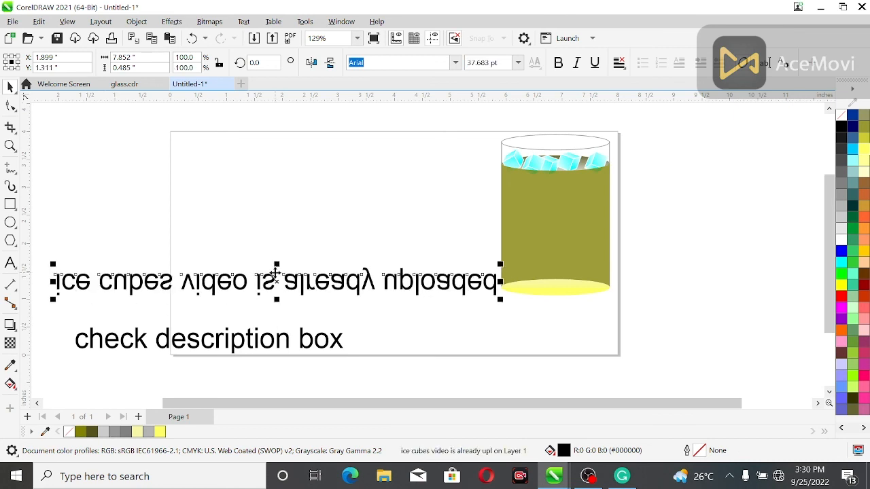
key(ctrl+z)
Move both text lines together up about 1.5 inches, placing them beside the glass, and deselect them.
drag(39, 258, 516, 379)
drag(274, 324, 270, 239)
click(66, 323)
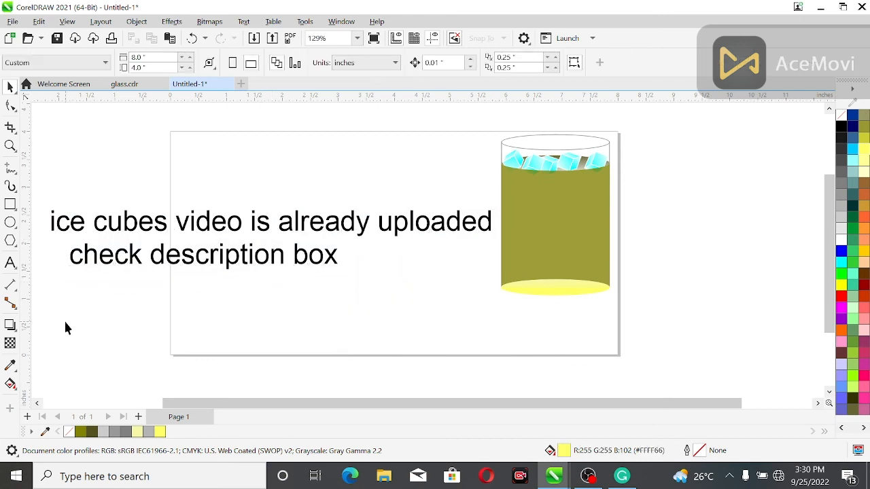